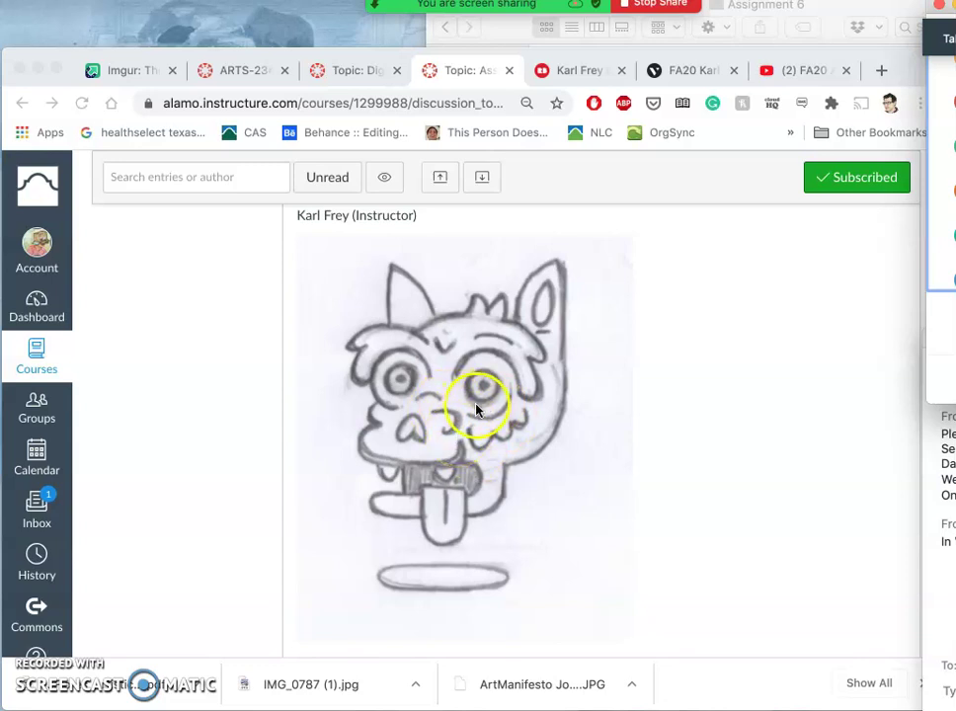
Step: Compare the Canvas pencil monster sketch with the inked FA20 logo in Vectr, then show Vectr's help options
left_click(684, 74)
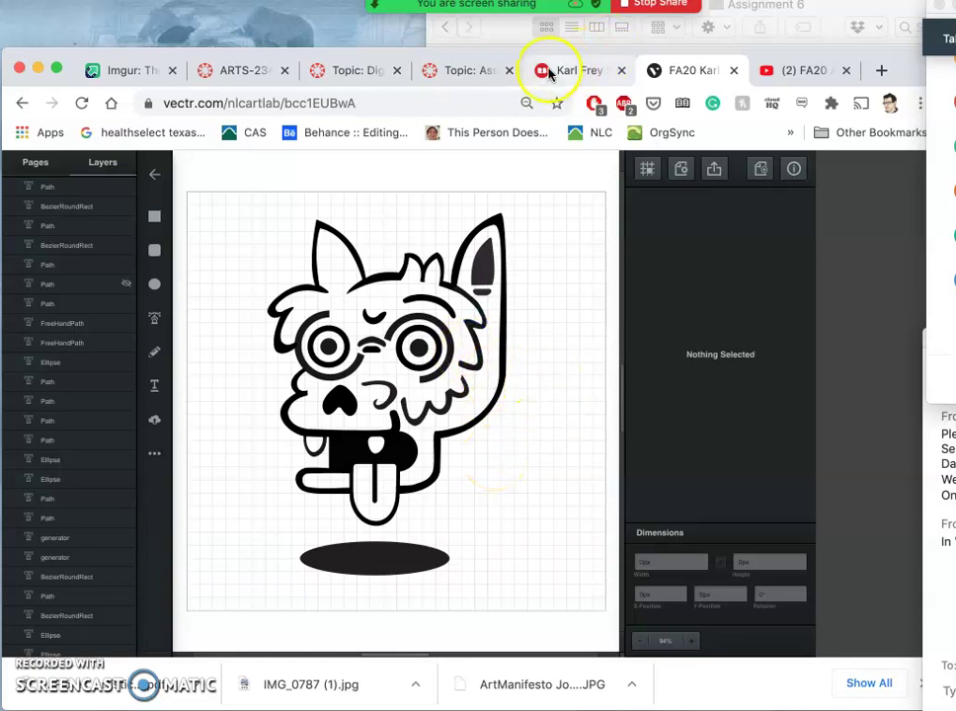
left_click(474, 72)
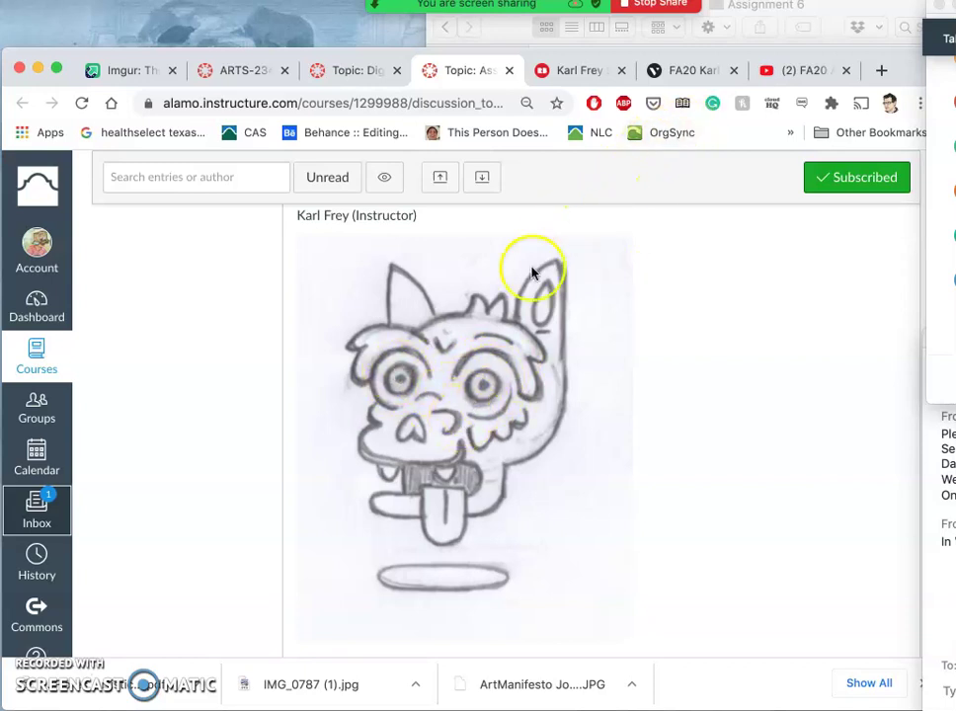
left_click(690, 73)
left_click(794, 172)
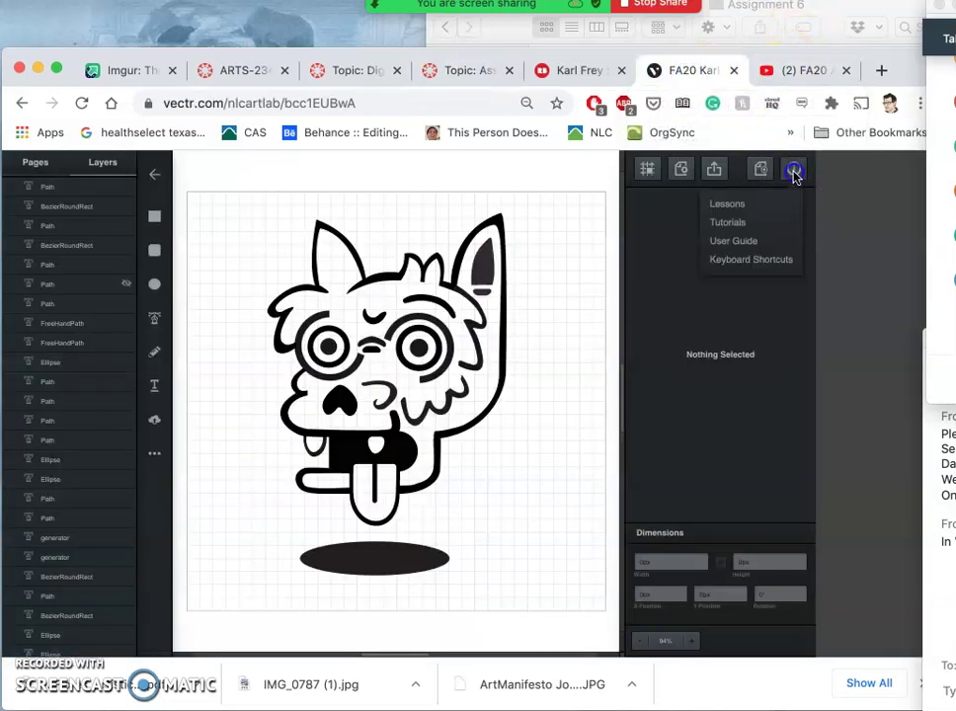
Step: Go from Vectr's user guide to My Profile and open the saved HEATHER HEAD drawing
left_click(732, 247)
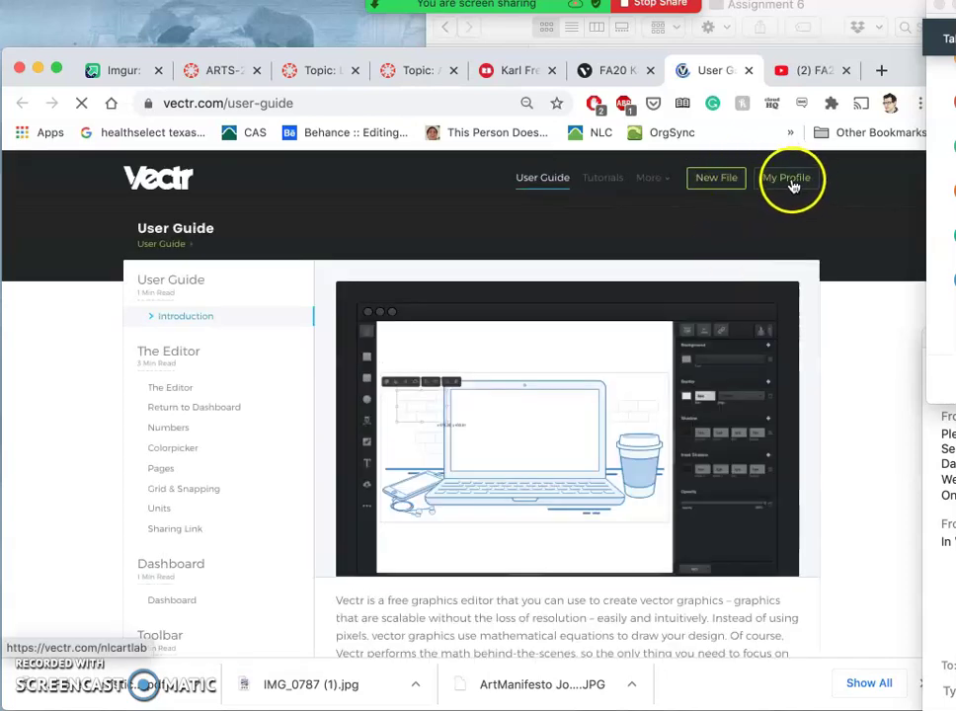
left_click(788, 180)
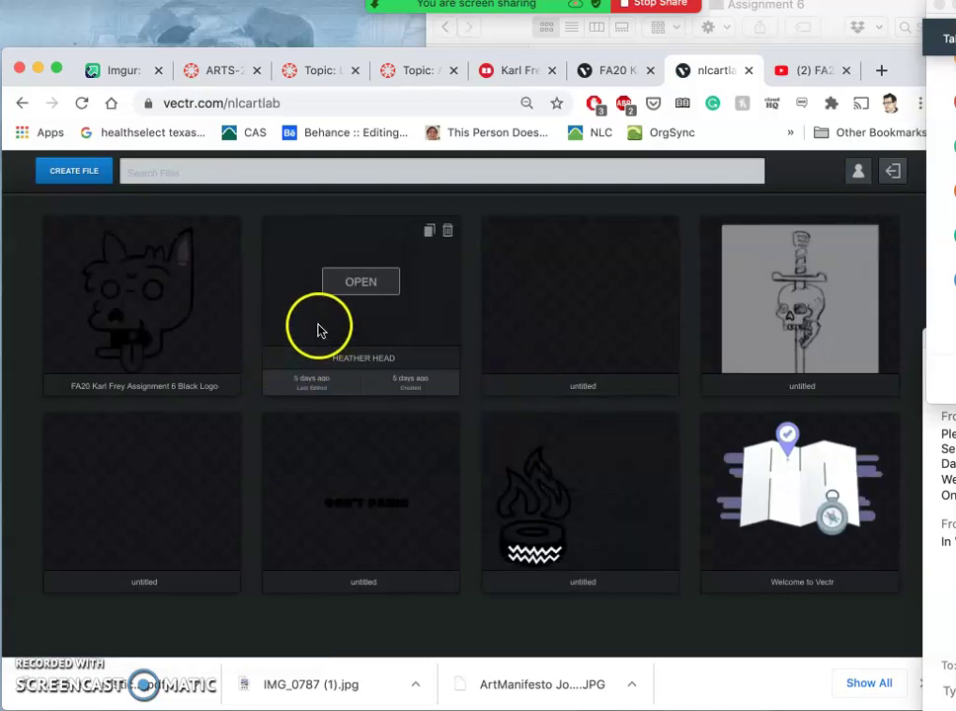
left_click(358, 282)
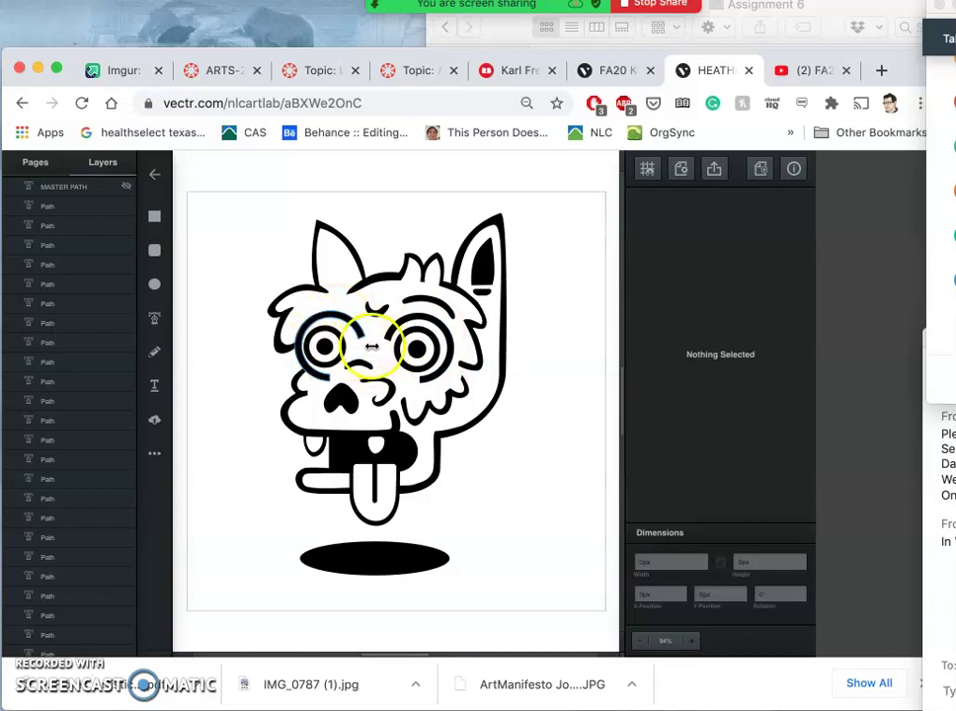
Step: Select and deselect the left eye path, then compare HEATHER HEAD with the FA20 logo, ending on FA20
left_click(376, 345)
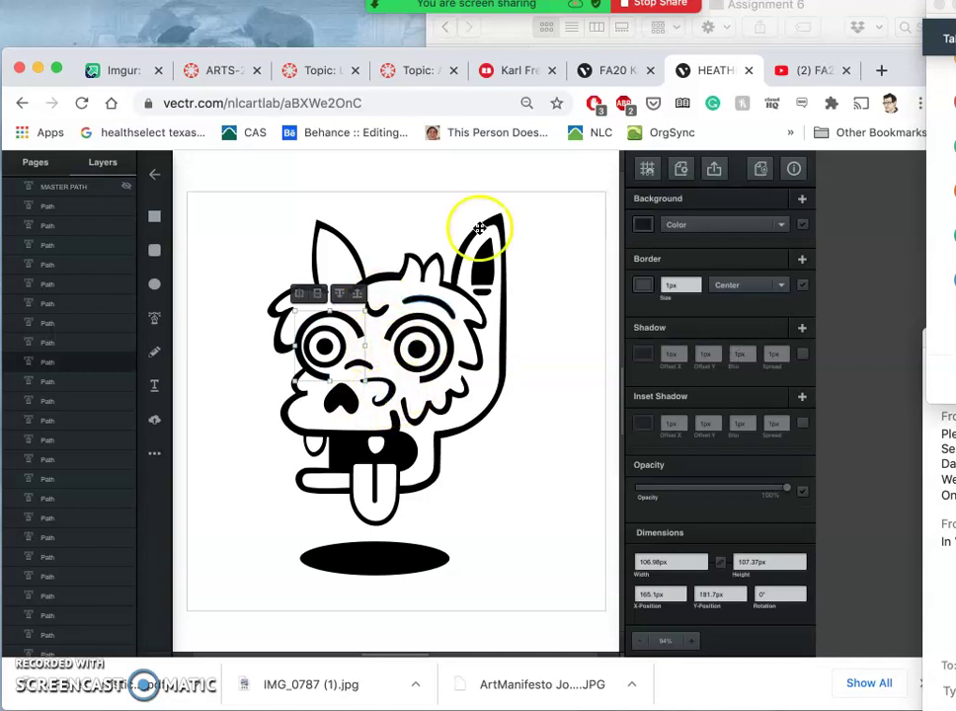
left_click(569, 171)
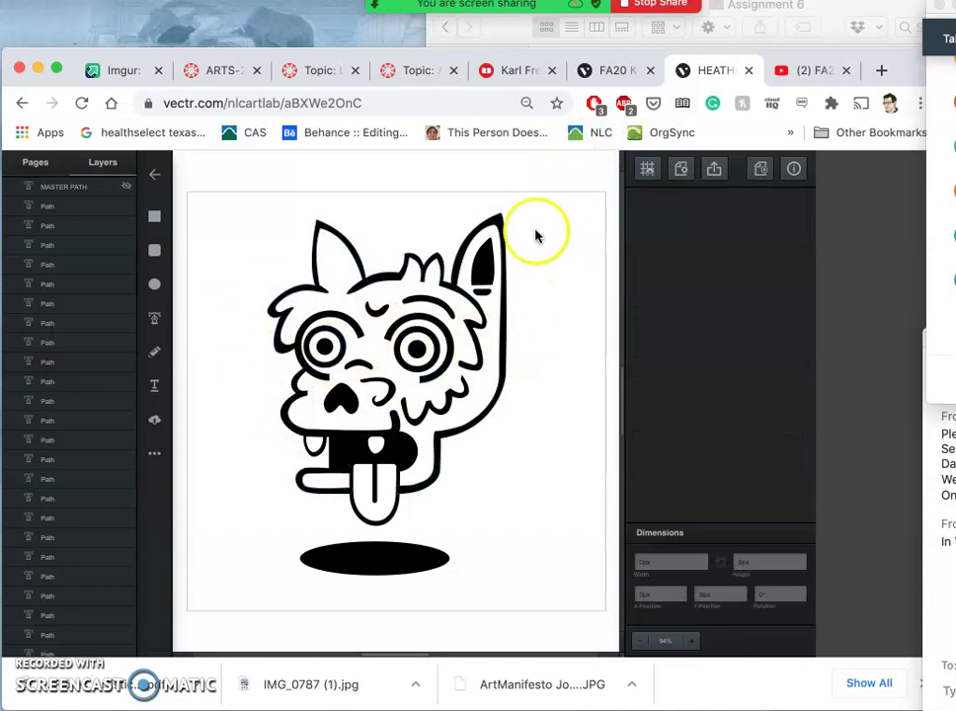
left_click(619, 74)
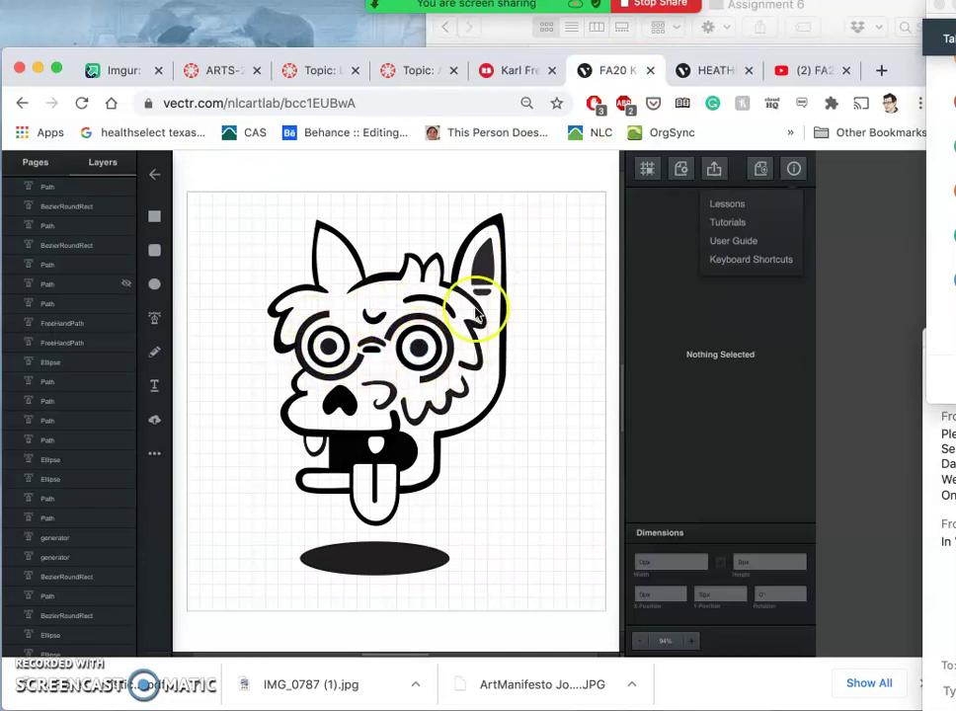
left_click(711, 75)
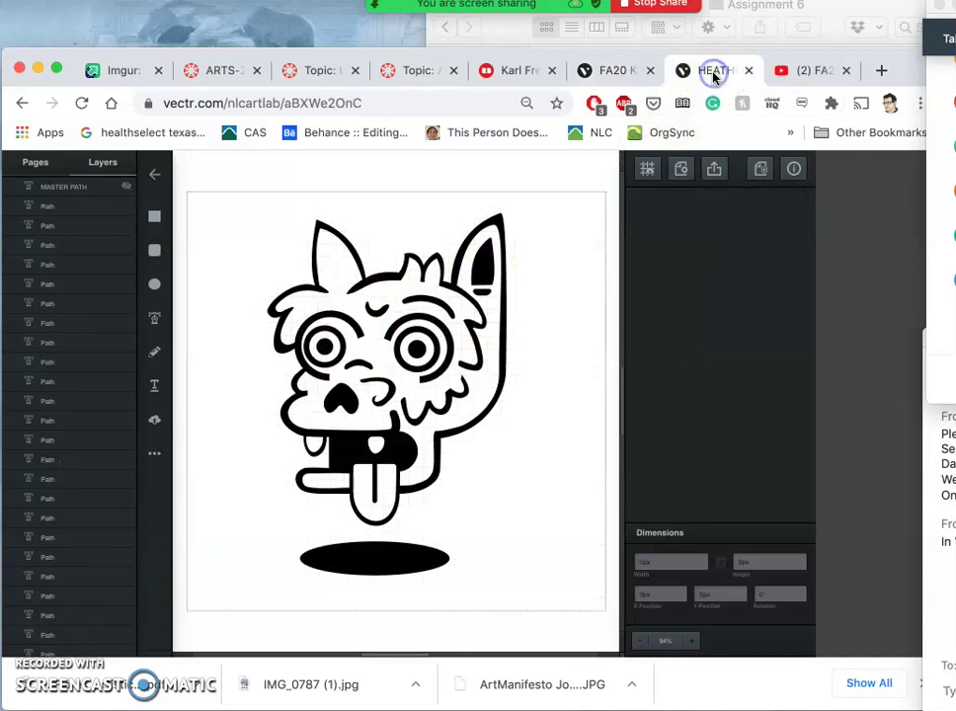
left_click(612, 71)
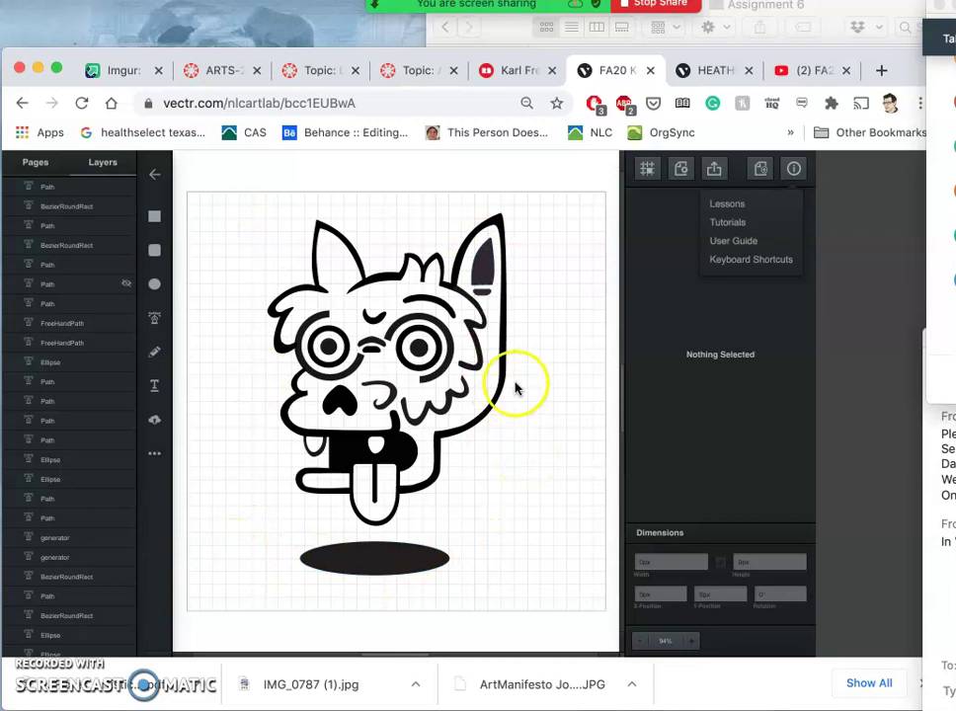
Step: Download the FA20 monster-head logo as a 640 x 640 px SVG from Vectr's export preview
left_click(713, 171)
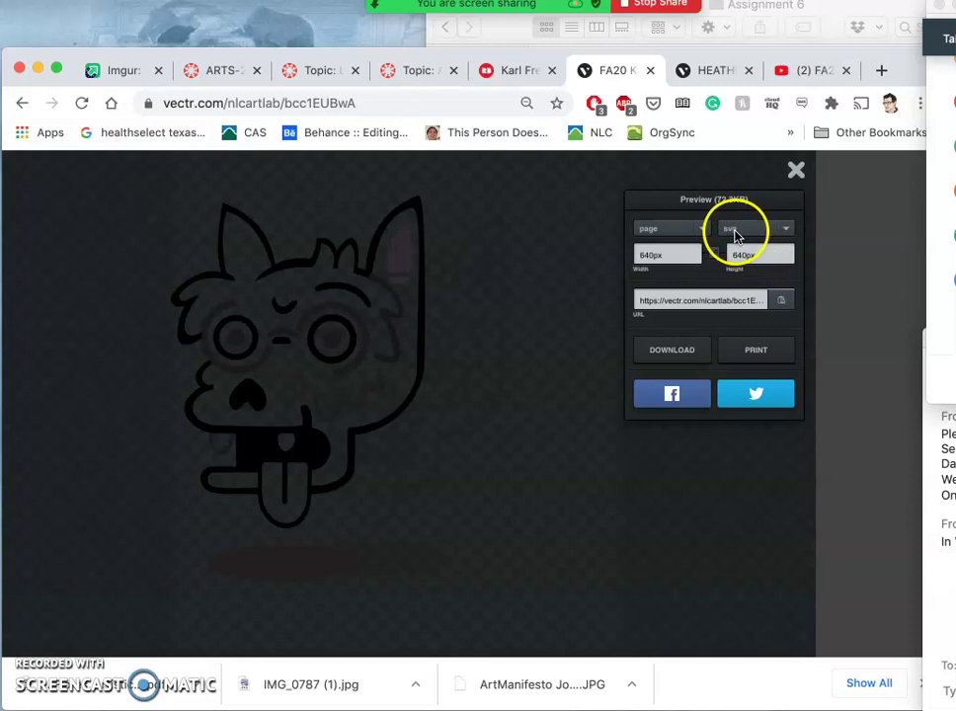
left_click(678, 353)
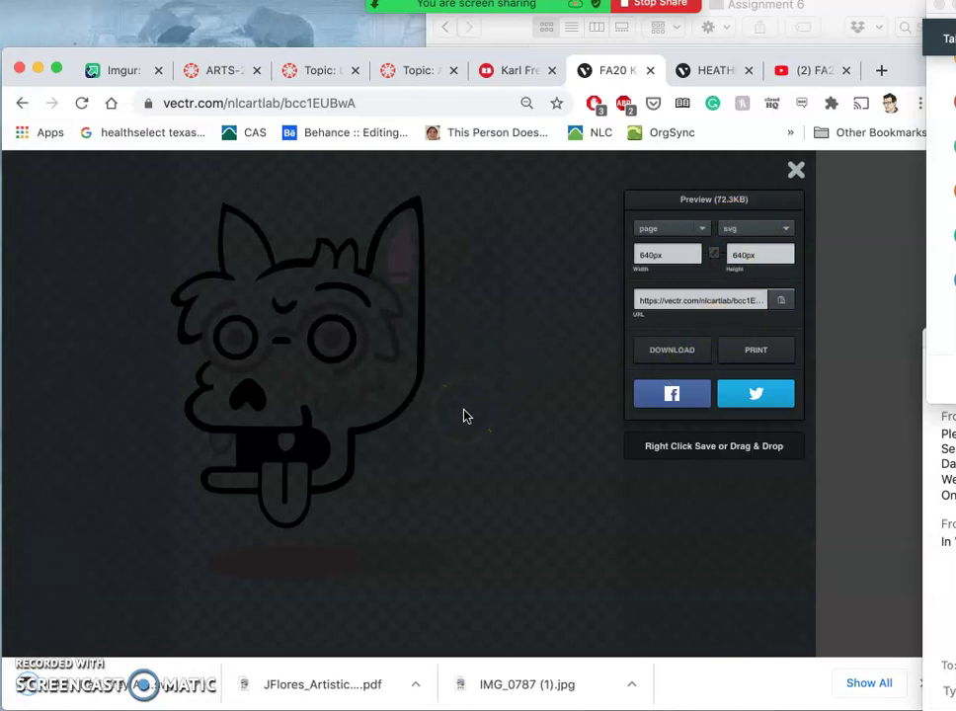
mouse_move(5, 593)
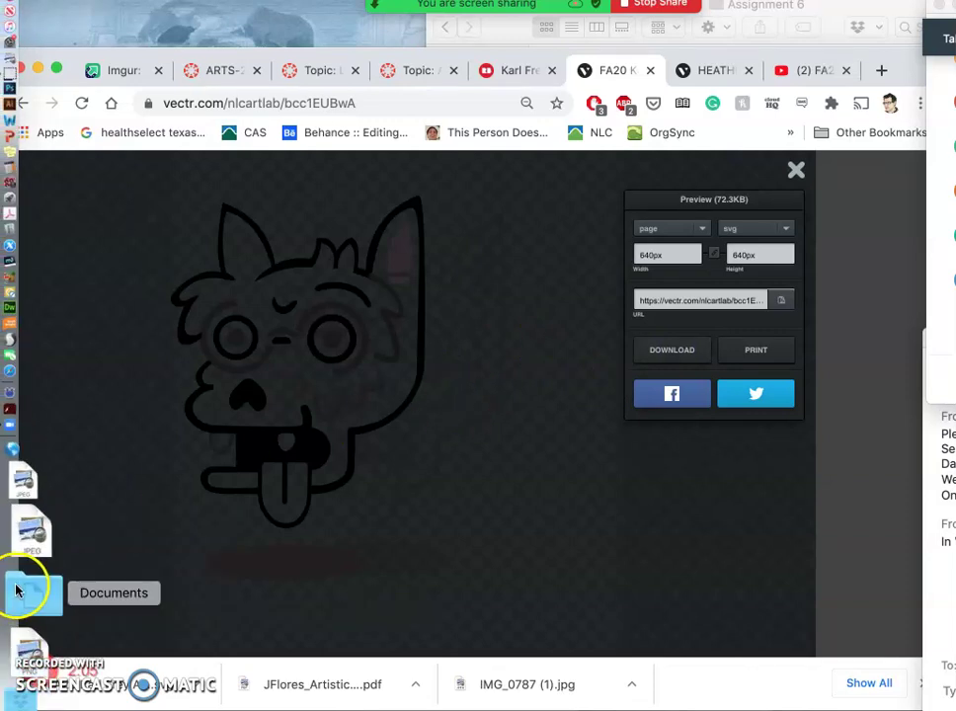
Step: Open Downloads in a Finder window and select the downloaded Black Logo SVG
left_click(17, 636)
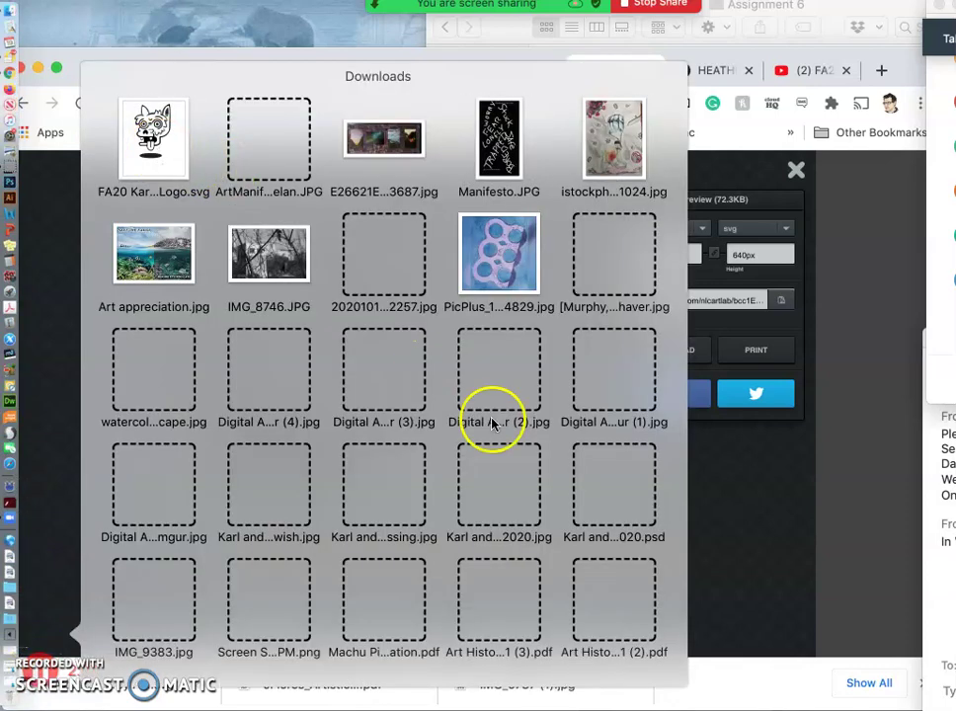
scroll(499, 474, "down", 5)
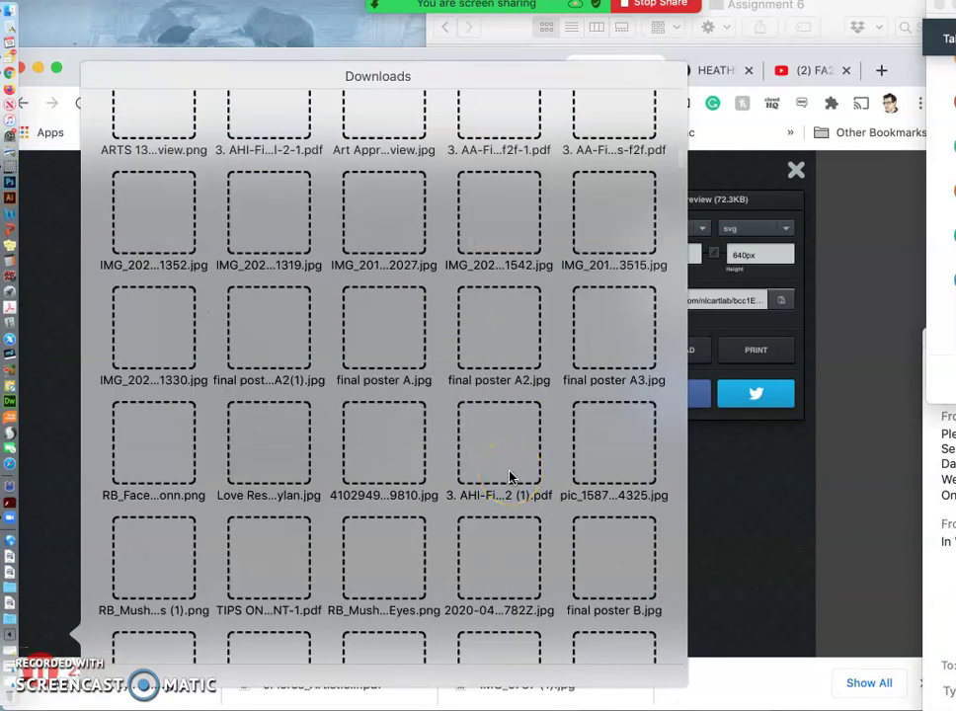
scroll(511, 477, "down", 10)
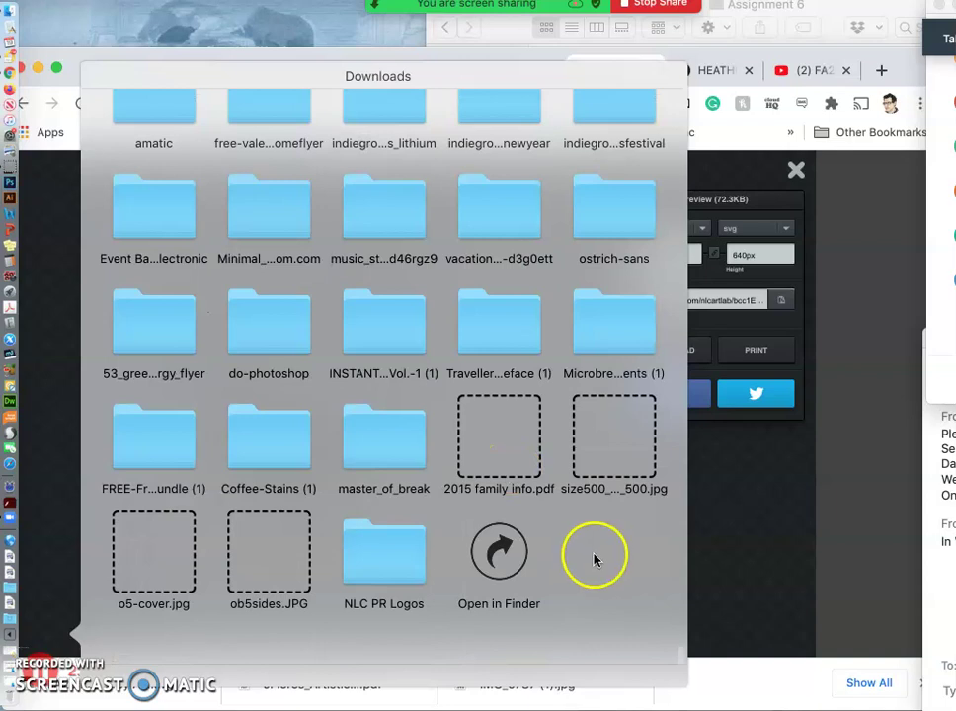
left_click(499, 600)
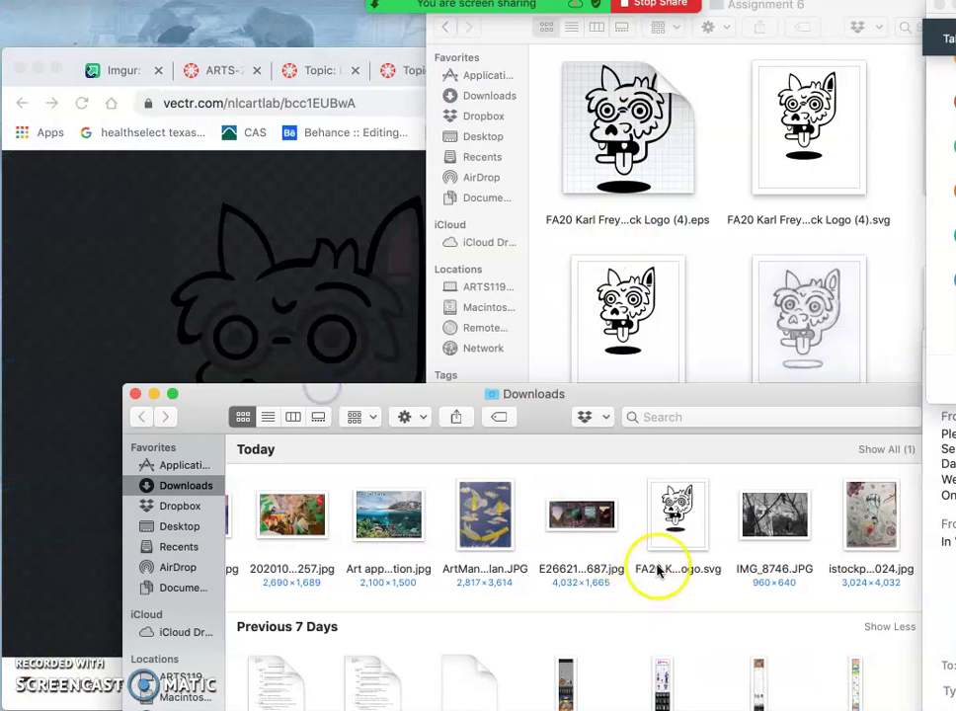
left_click(657, 570)
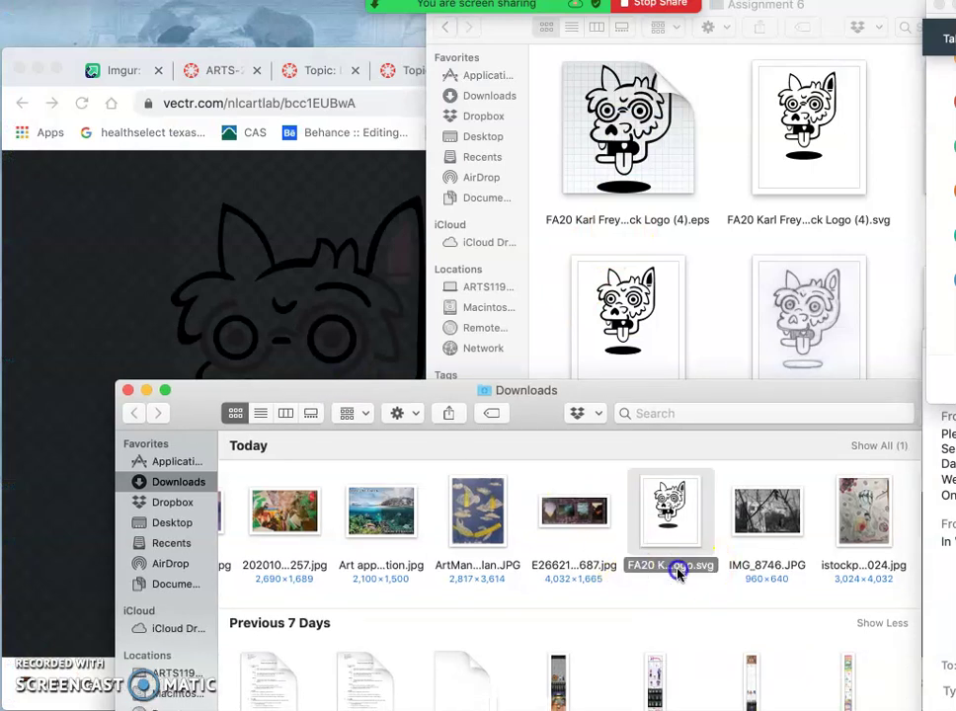
left_click(676, 570)
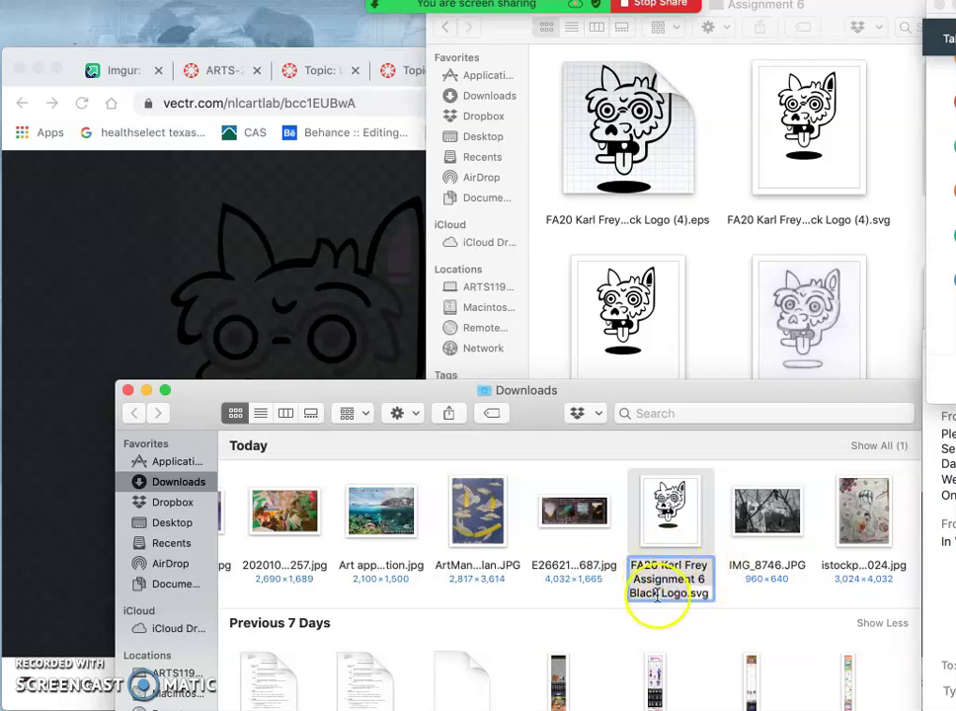
left_click(668, 509)
Step: Drag the Black Logo SVG into the Assignment 6 folder and locate it among the head files
left_click_drag(669, 509, 724, 281)
left_click(727, 270)
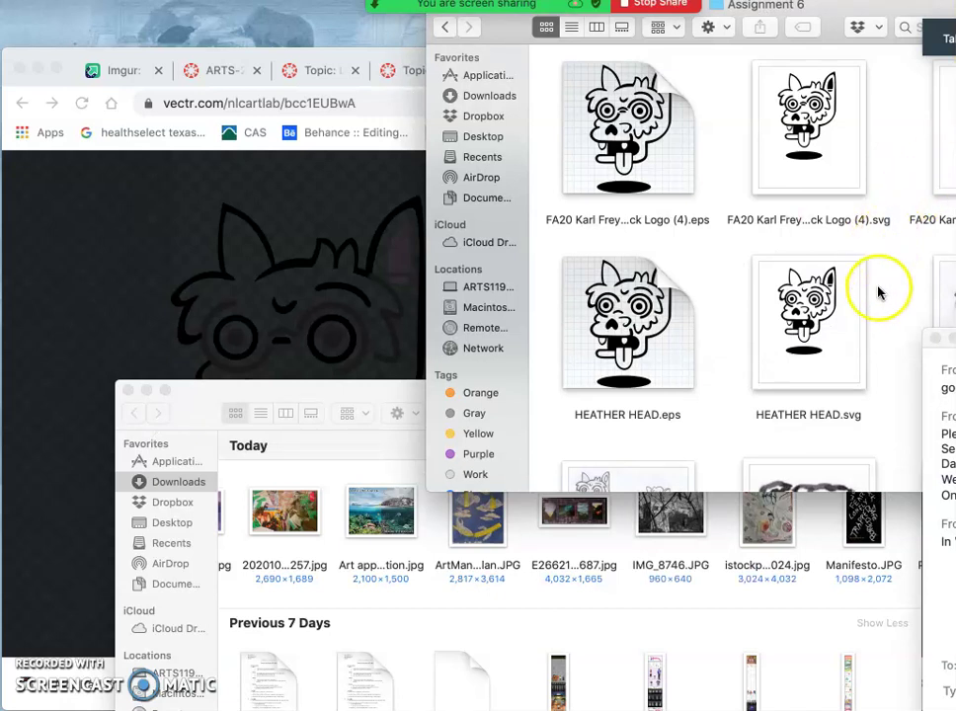
left_click(834, 162)
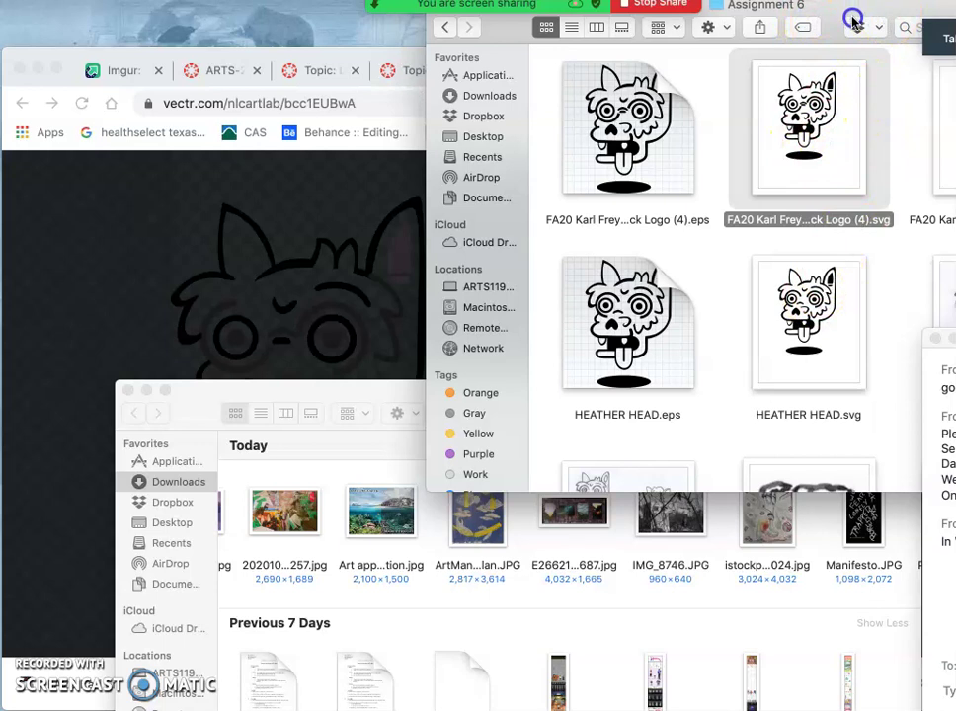
left_click_drag(855, 22, 759, 28)
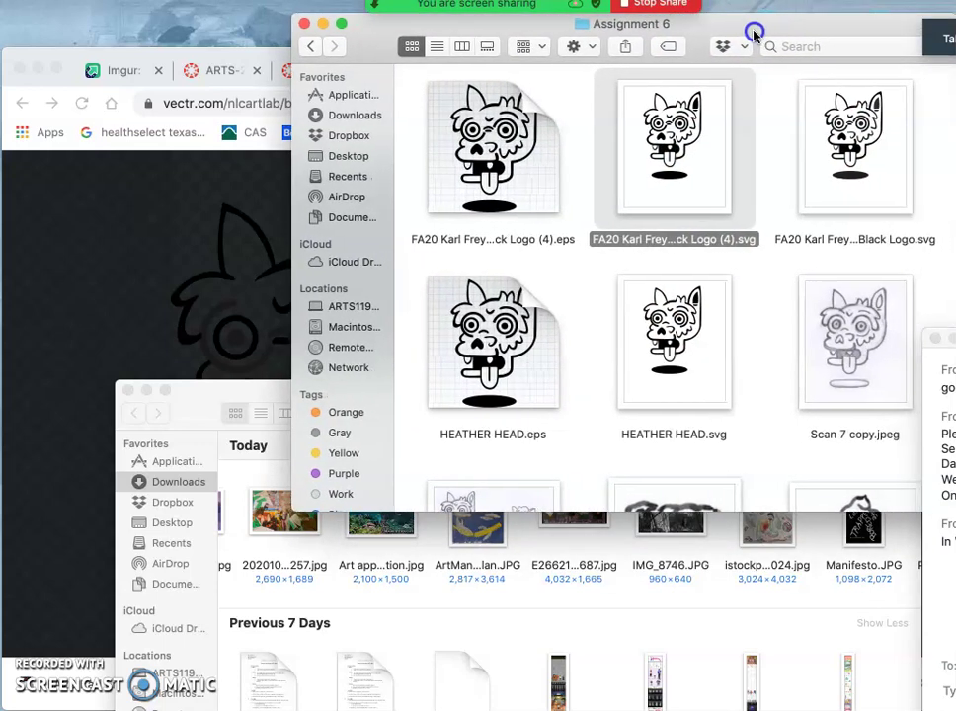
left_click(829, 109)
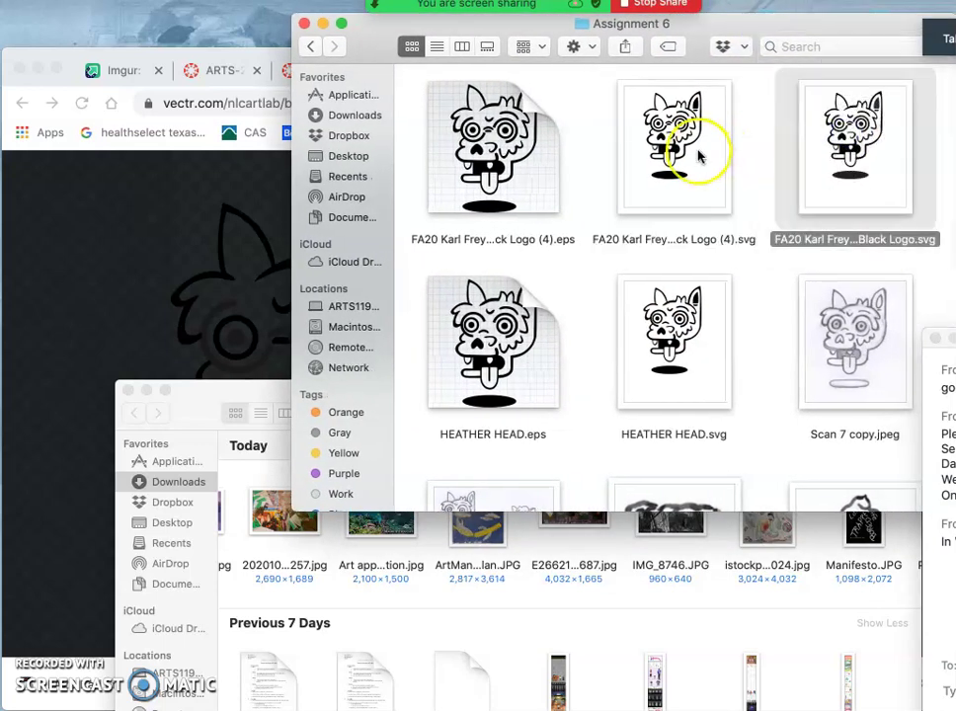
left_click(838, 158)
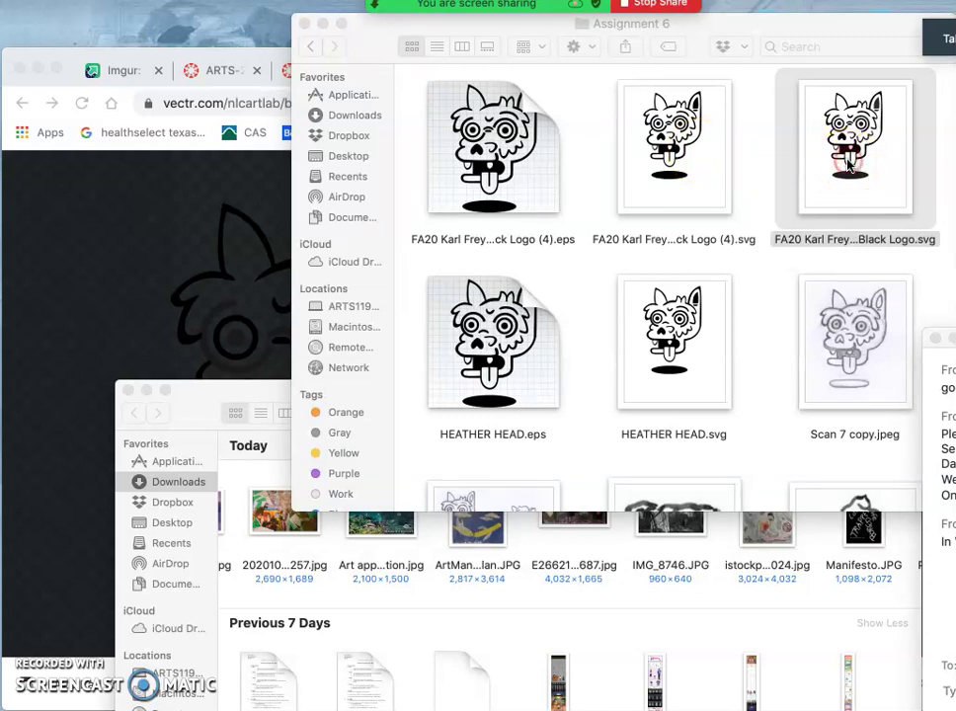
Step: Try opening the Black Logo SVG in Adobe Illustrator, then force quit the unresponsive Illustrator
right_click(848, 165)
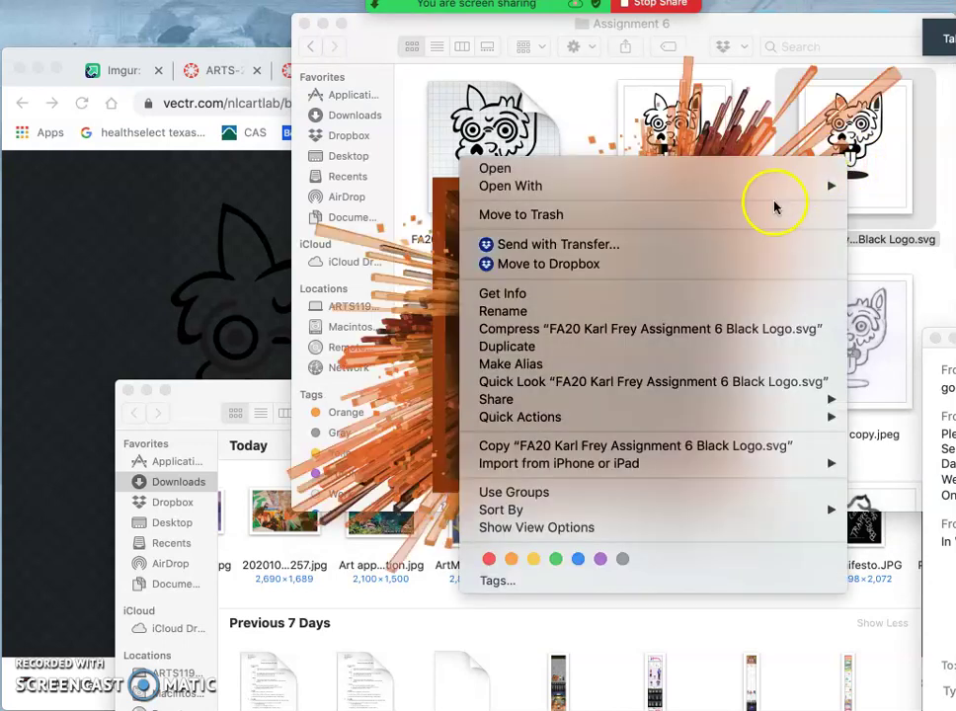
mouse_move(781, 188)
left_click(895, 225)
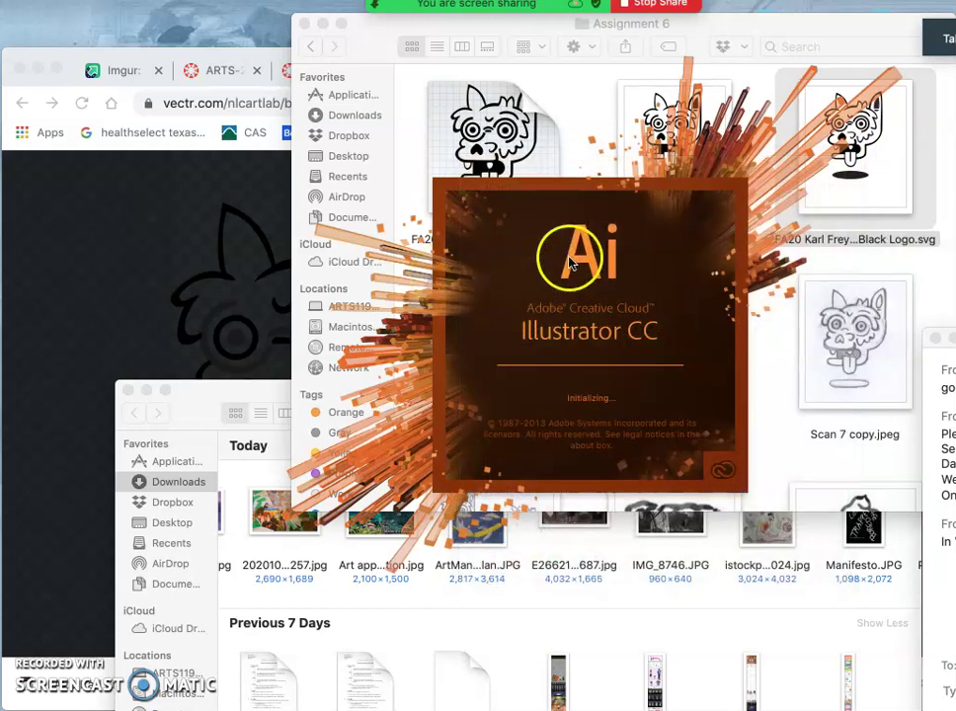
mouse_move(11, 256)
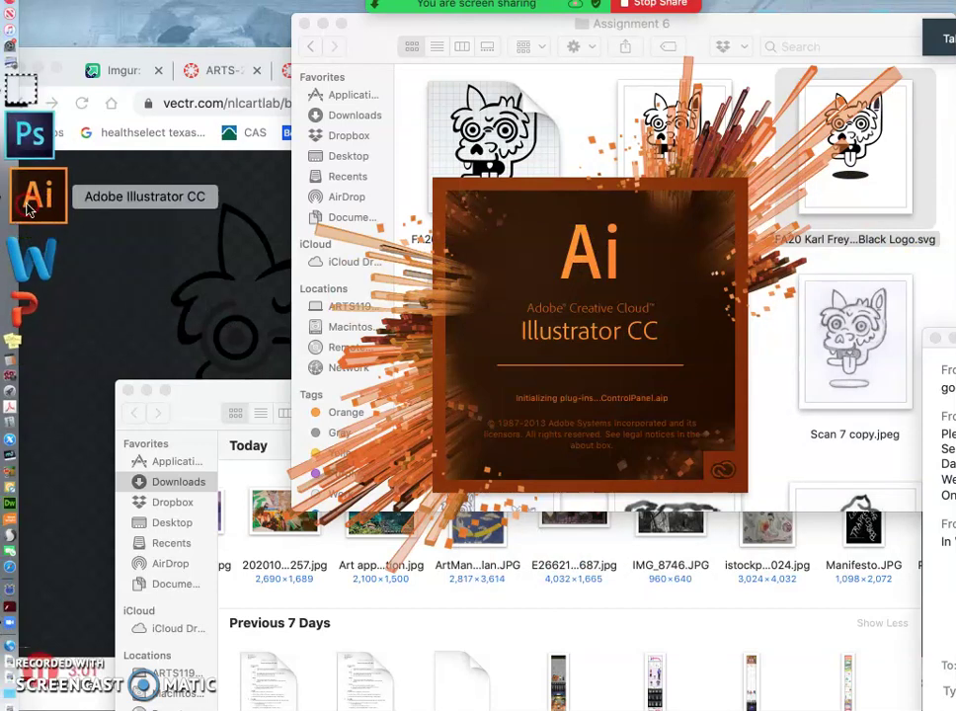
right_click(33, 207)
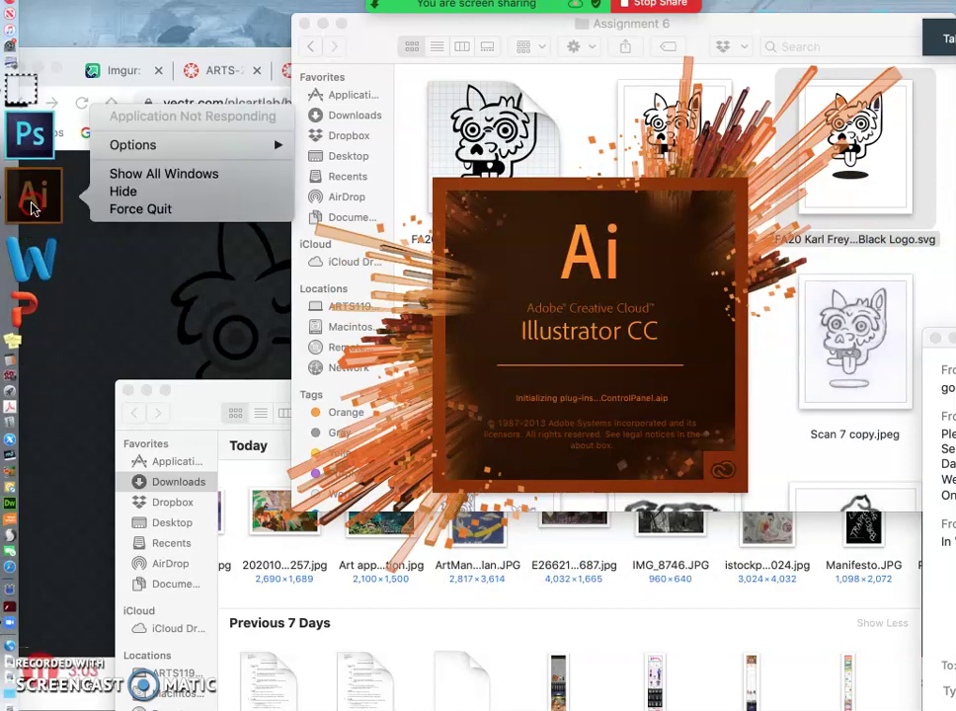
left_click(130, 207)
left_click(510, 234)
Step: Open the Black Logo SVG with Safari instead to preview the artwork
left_click(818, 155)
right_click(837, 153)
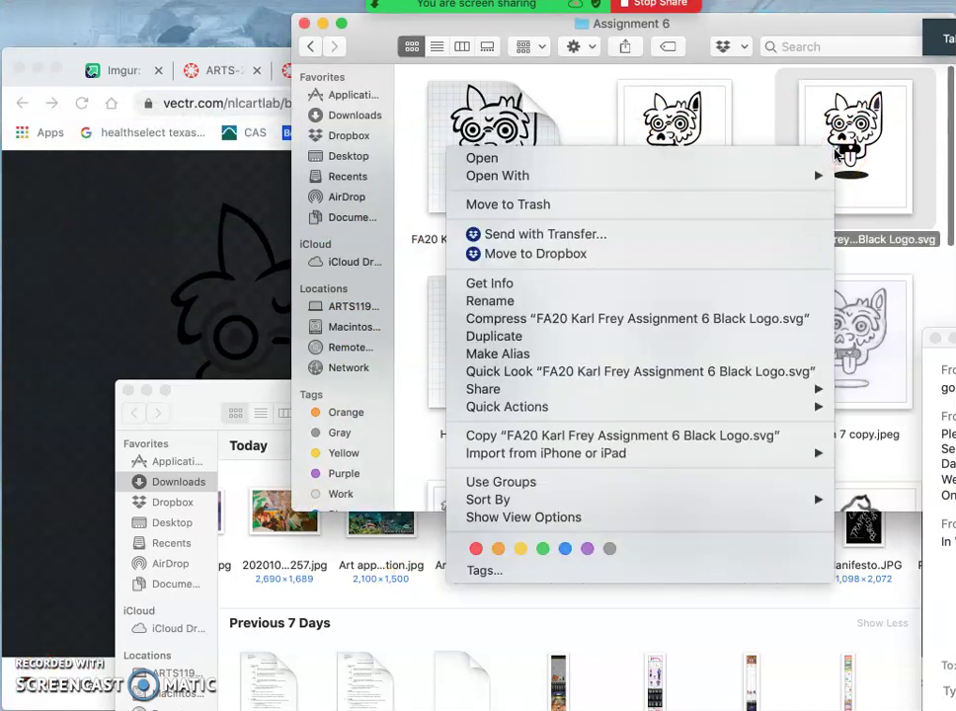
left_click(745, 178)
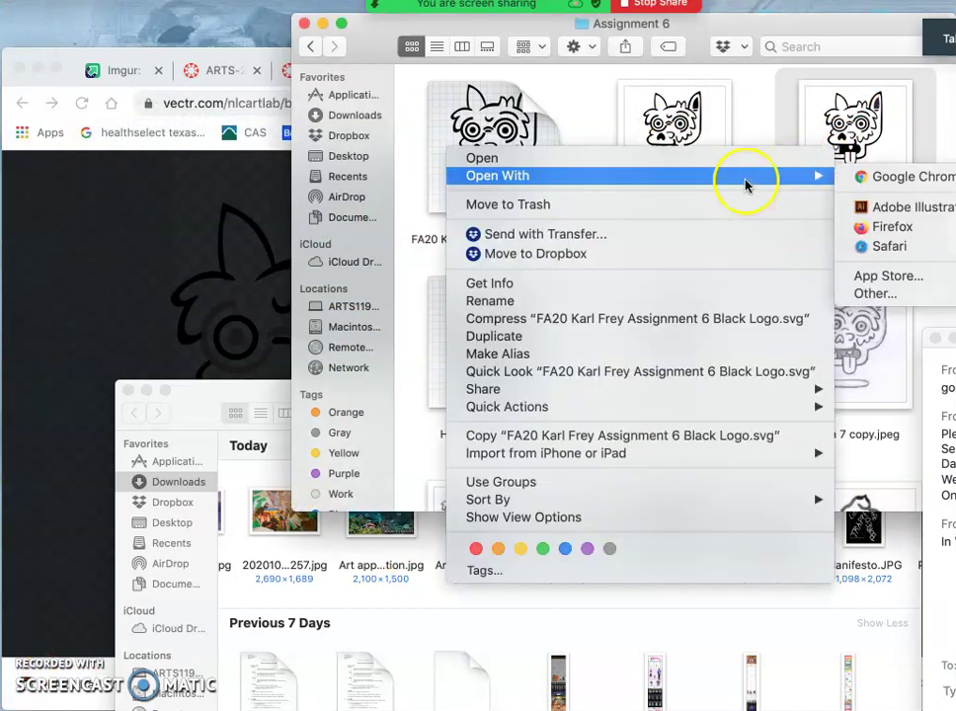
left_click(880, 246)
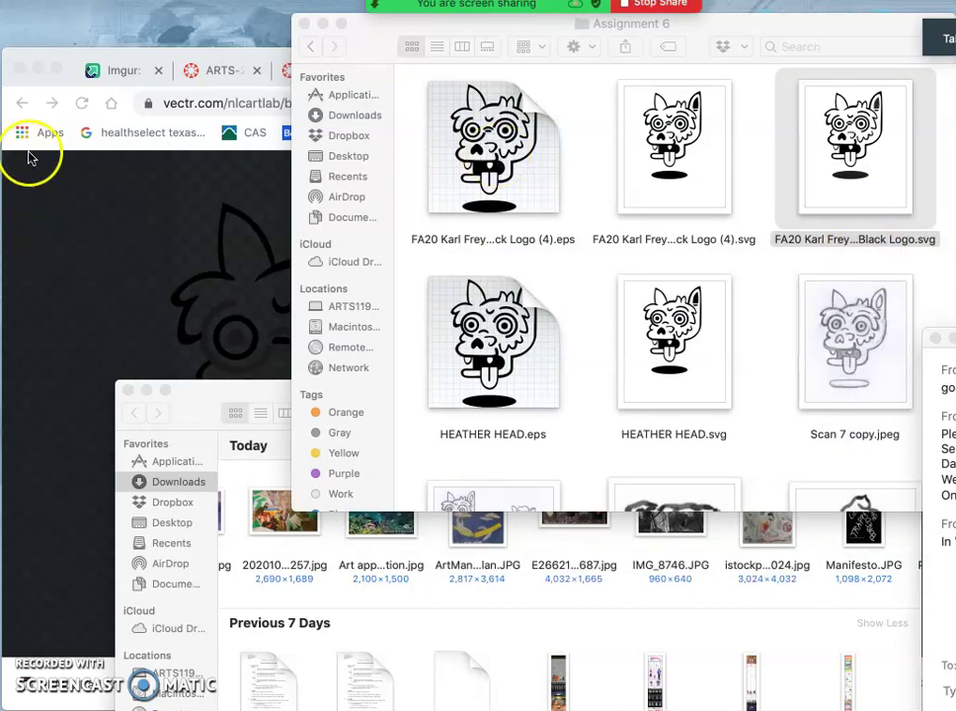
mouse_move(12, 451)
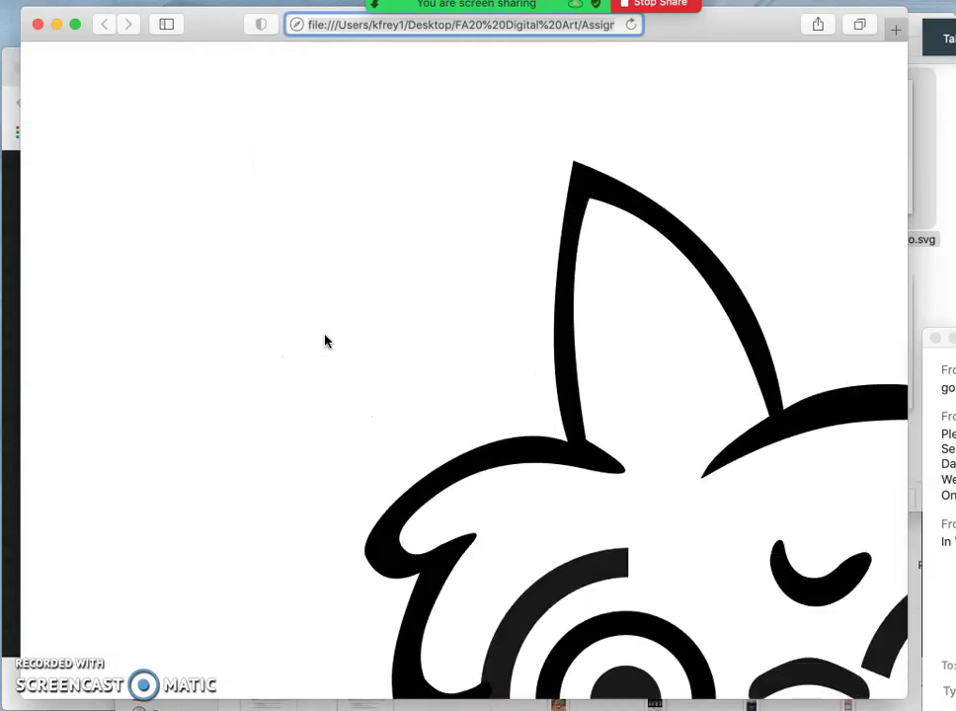
left_click(666, 338)
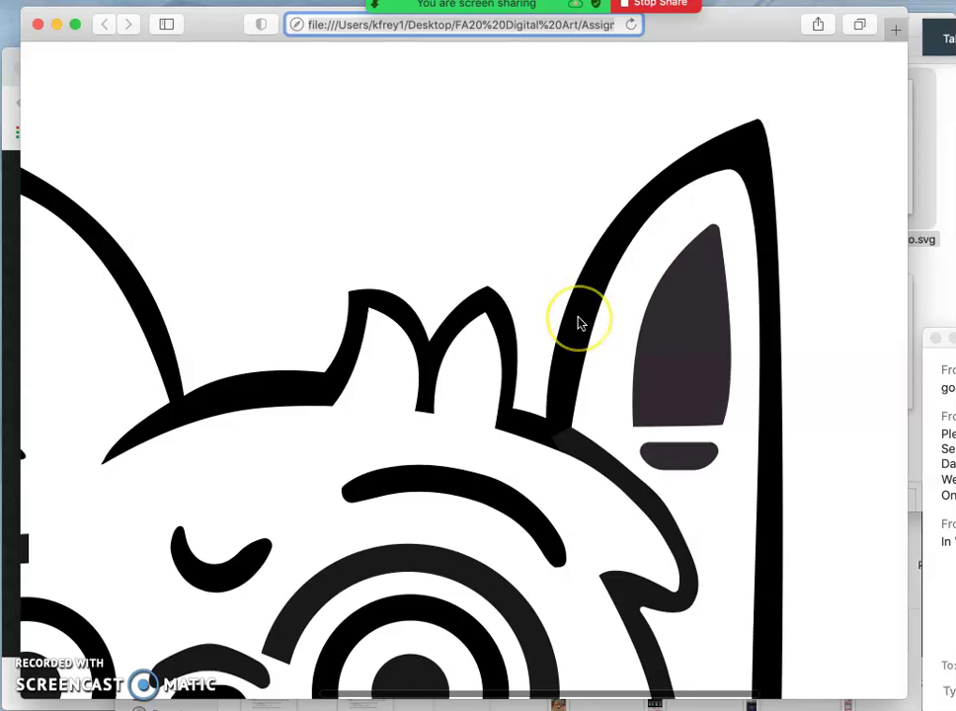
scroll(581, 324, "down", 5)
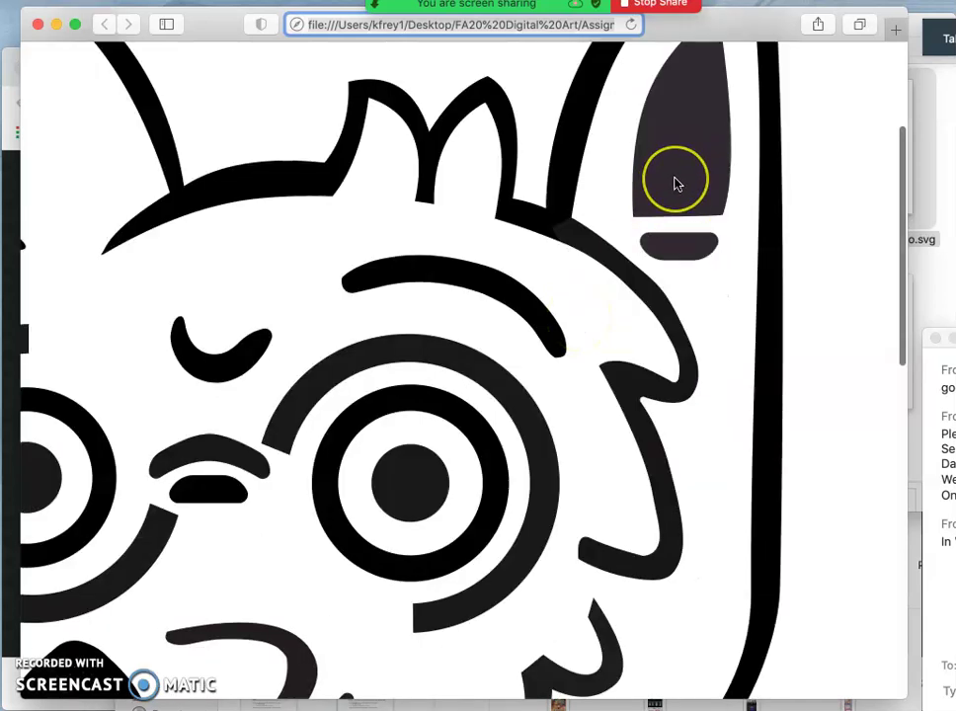
scroll(675, 184, "left", 5)
scroll(675, 183, "down", 1)
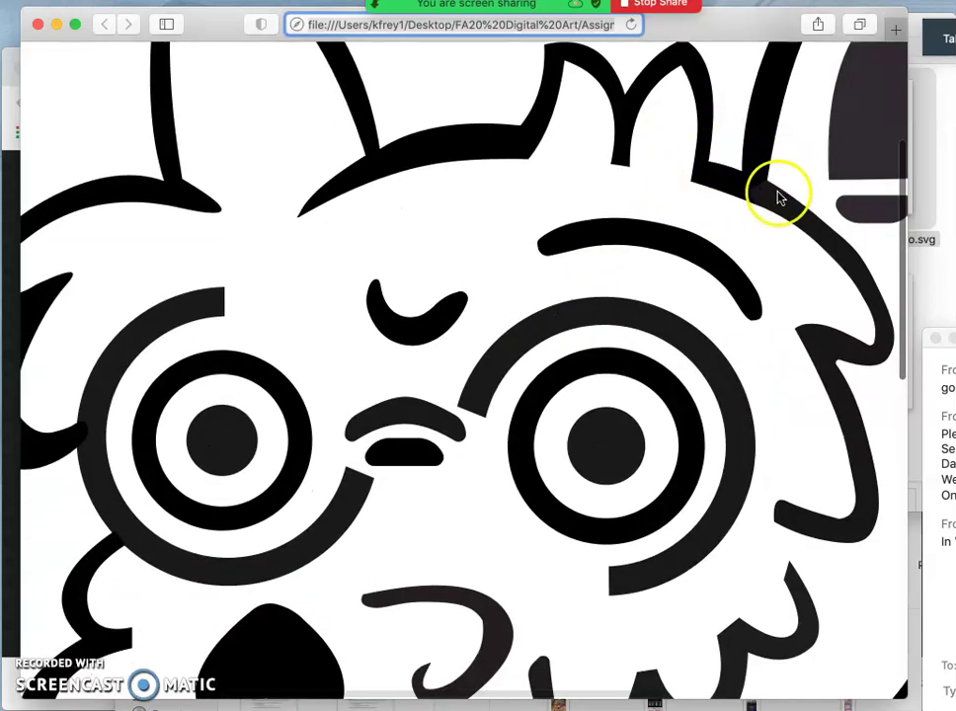
scroll(779, 176, "right", 2)
scroll(772, 208, "down", 5)
scroll(773, 207, "left", 4)
scroll(773, 207, "down", 2)
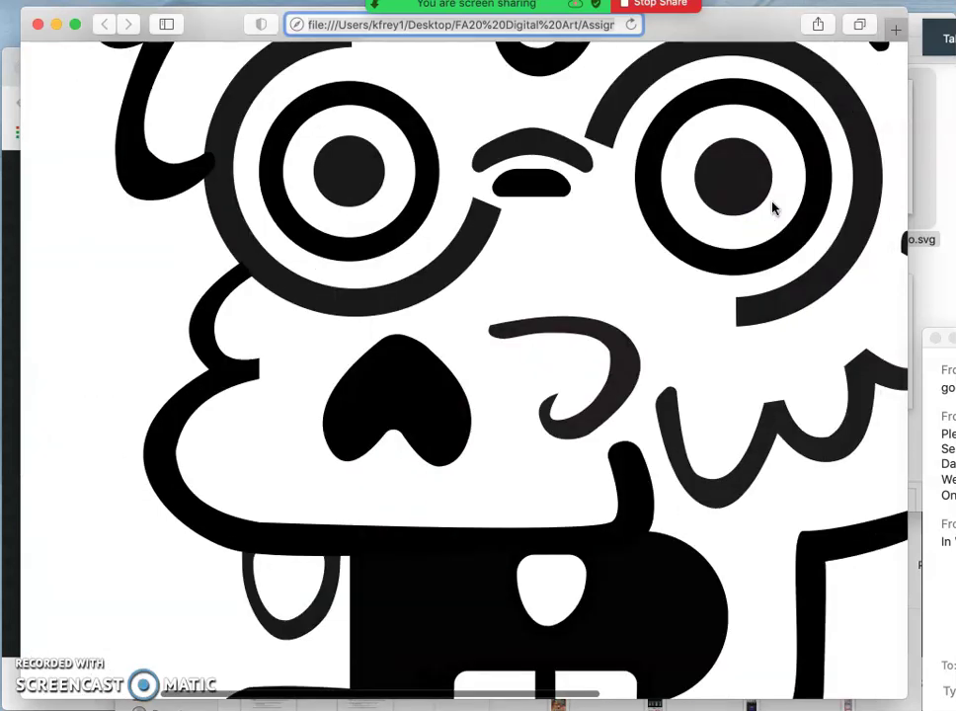
scroll(773, 207, "left", 2)
scroll(773, 208, "down", 5)
scroll(771, 207, "up", 9)
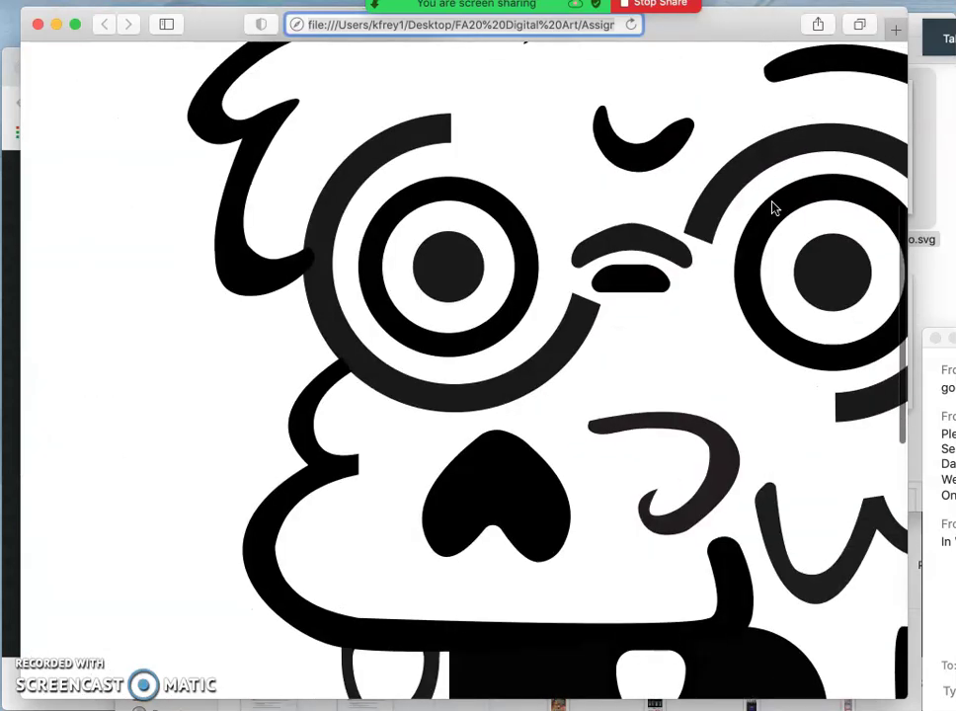
scroll(770, 208, "right", 5)
left_click(526, 212)
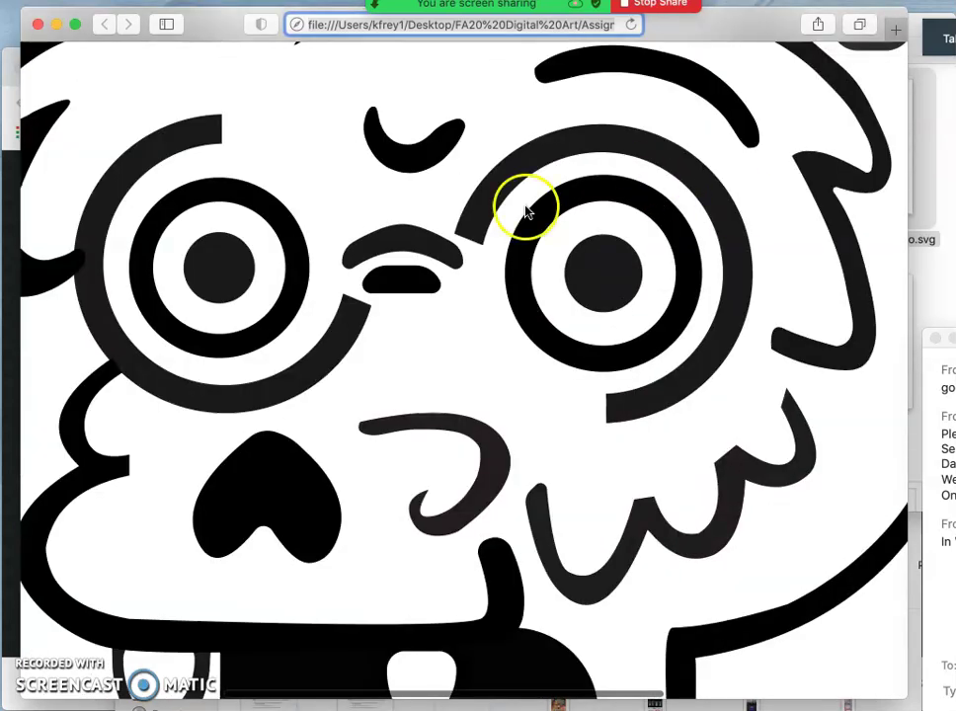
left_click(36, 25)
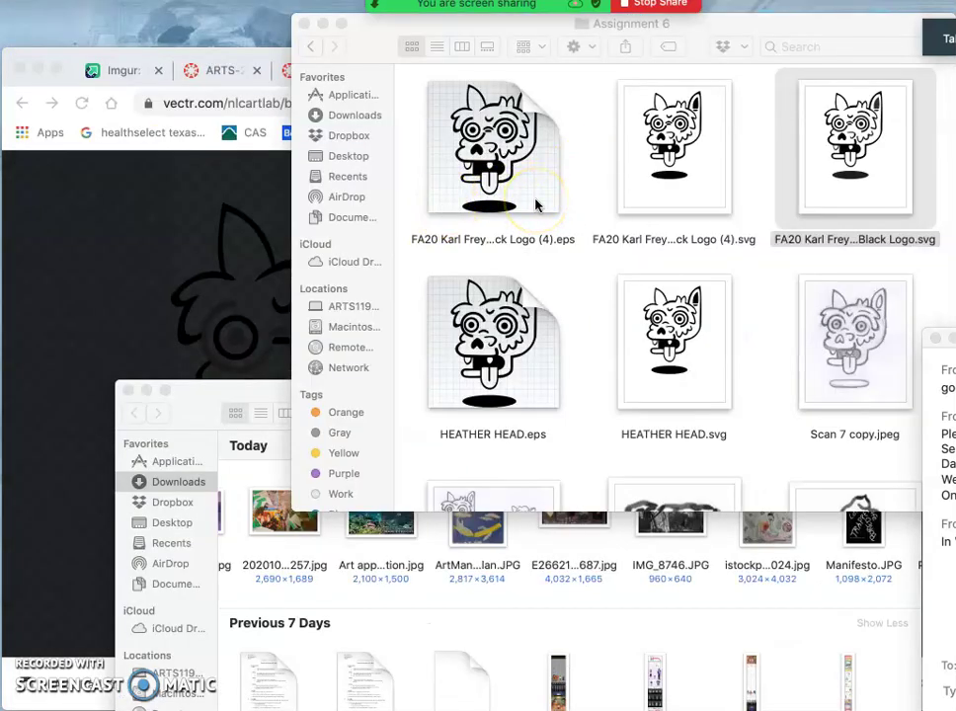
Step: Bring the Chrome window showing Vectr's FA20 export preview in front of Finder
left_click(762, 161)
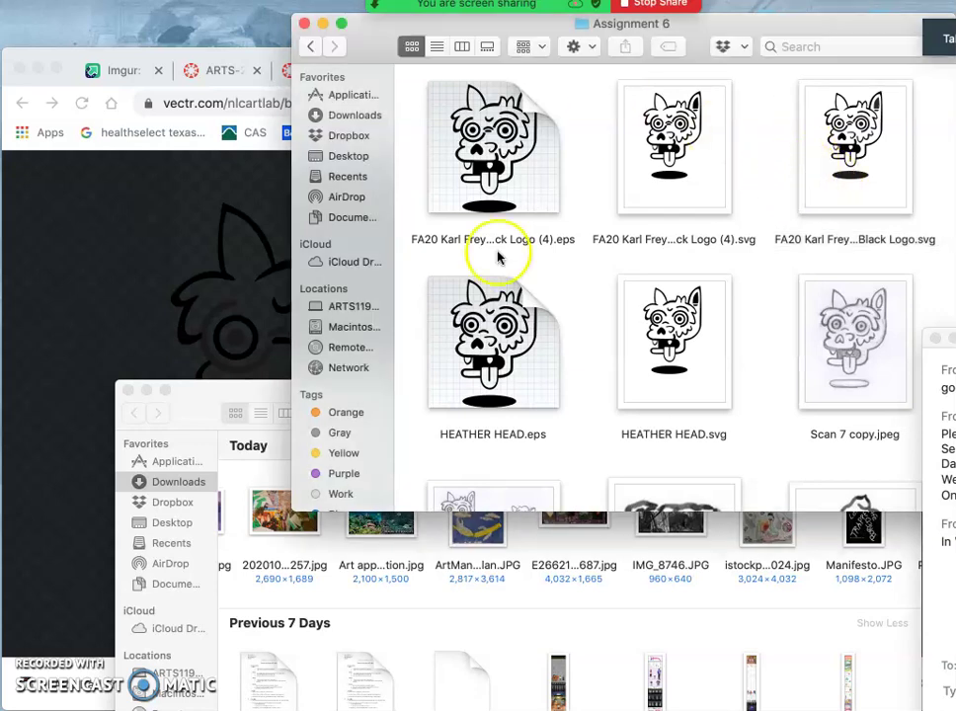
left_click(88, 262)
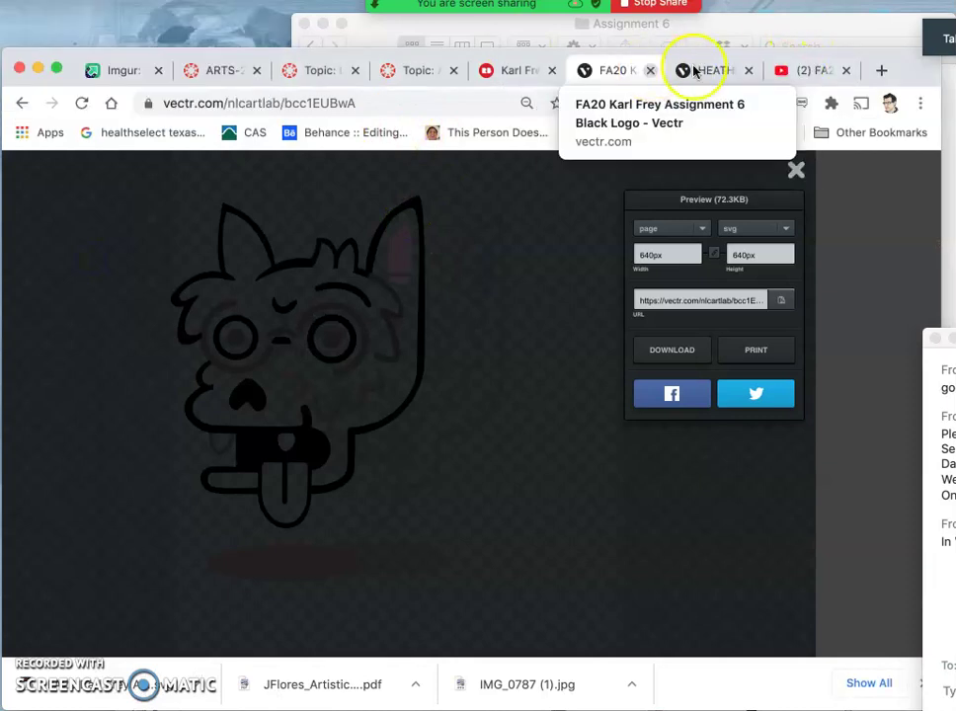
Step: Open a new browser tab and load photopea.com
left_click(880, 70)
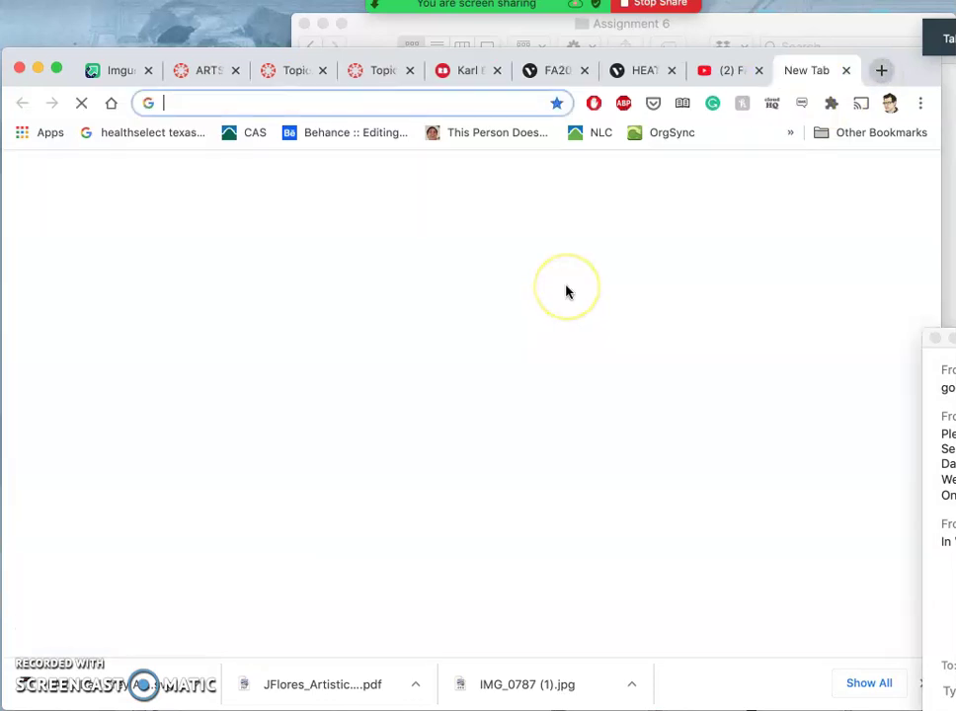
type("photo")
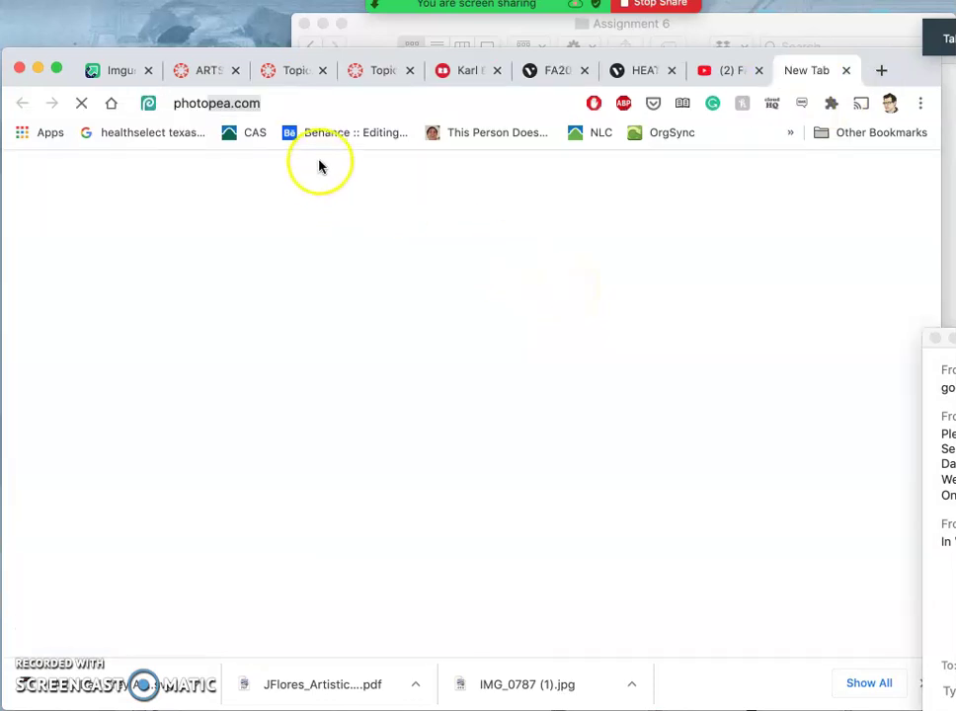
key("Return")
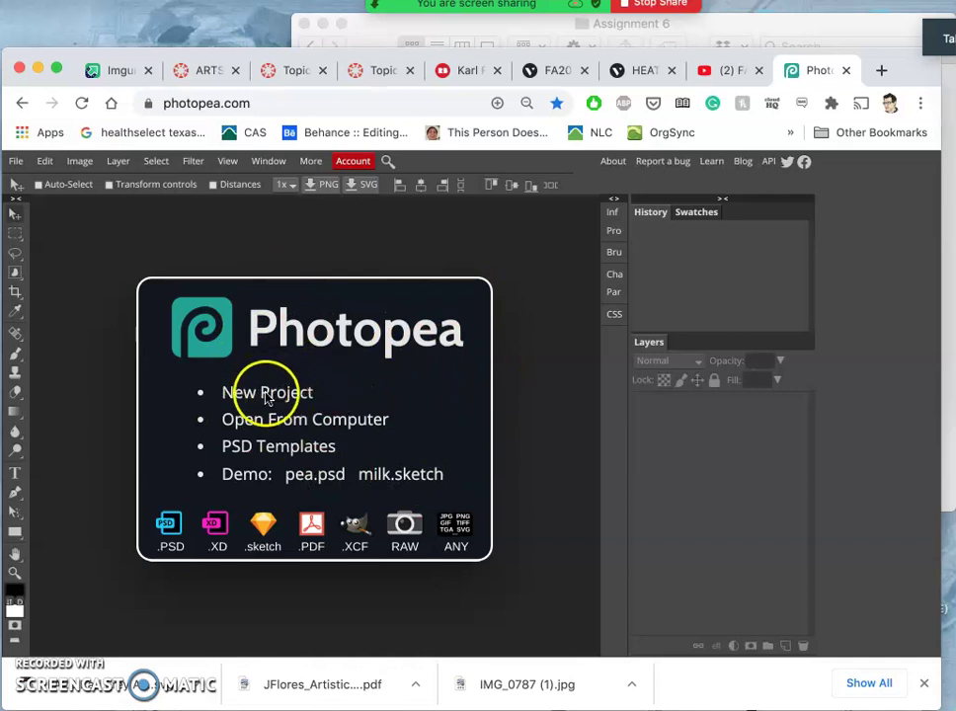
Step: Create a new project in inches: width 8, height 10, resolution 350 DPI
left_click(15, 161)
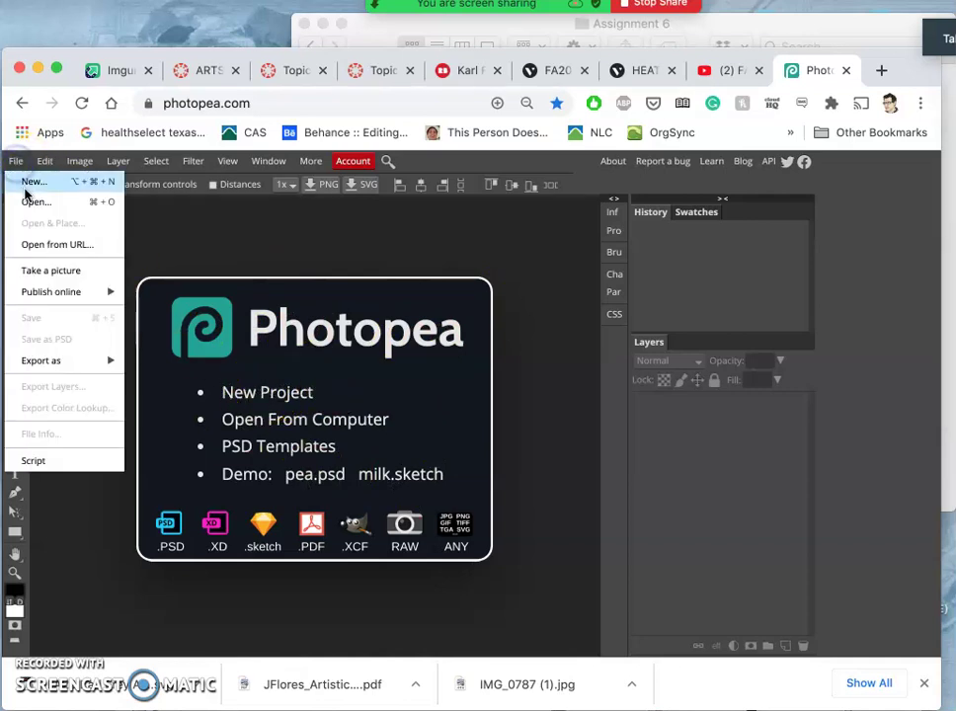
left_click(27, 187)
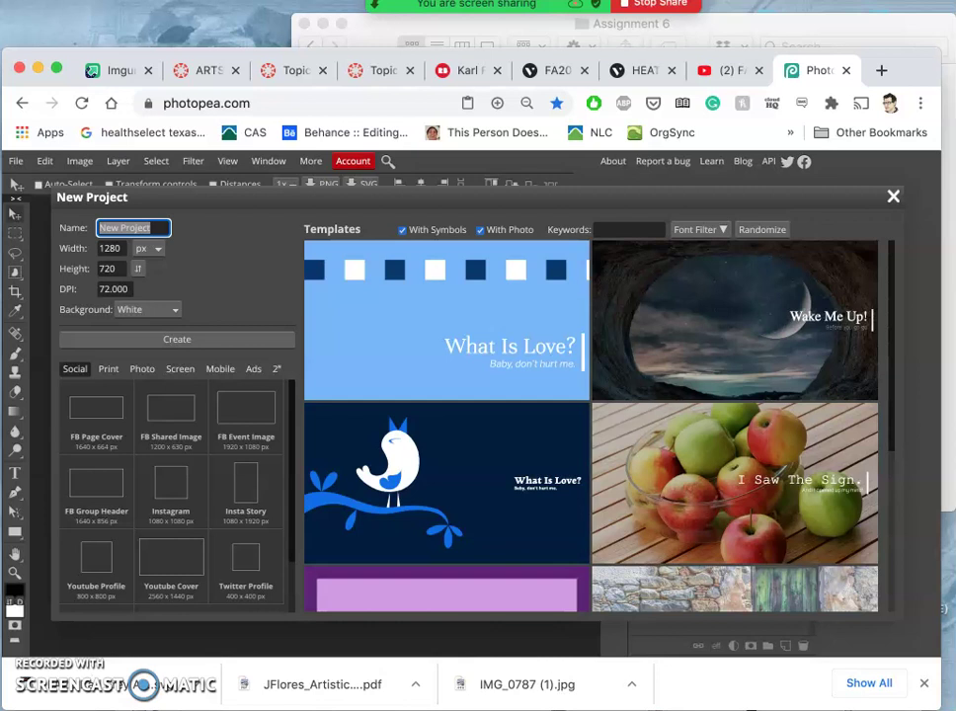
left_click_drag(906, 57, 915, 39)
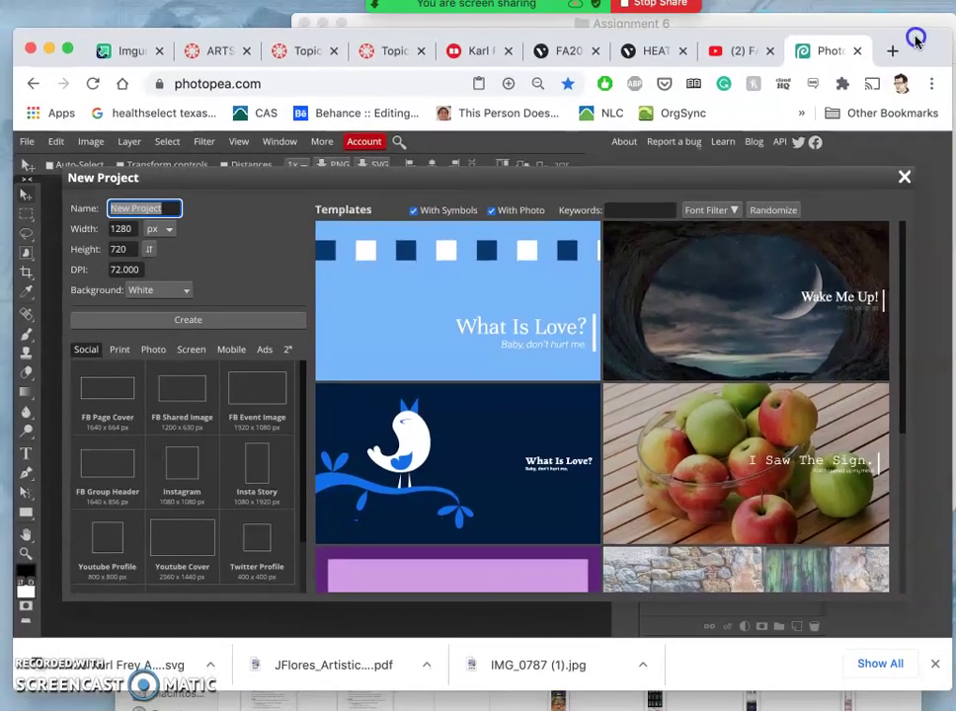
left_click(159, 228)
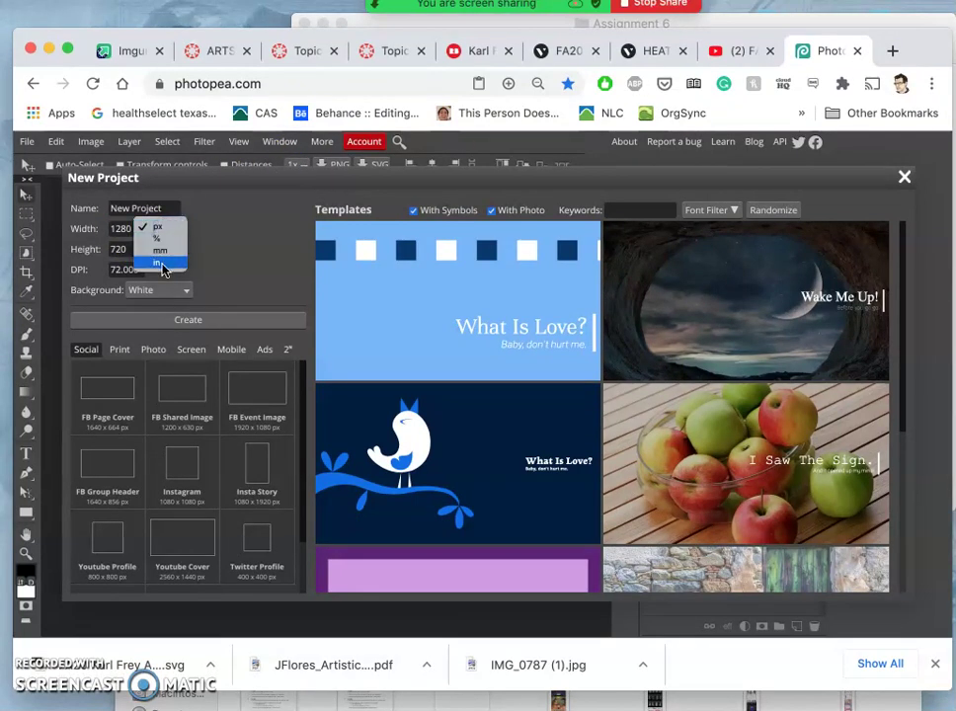
left_click(157, 262)
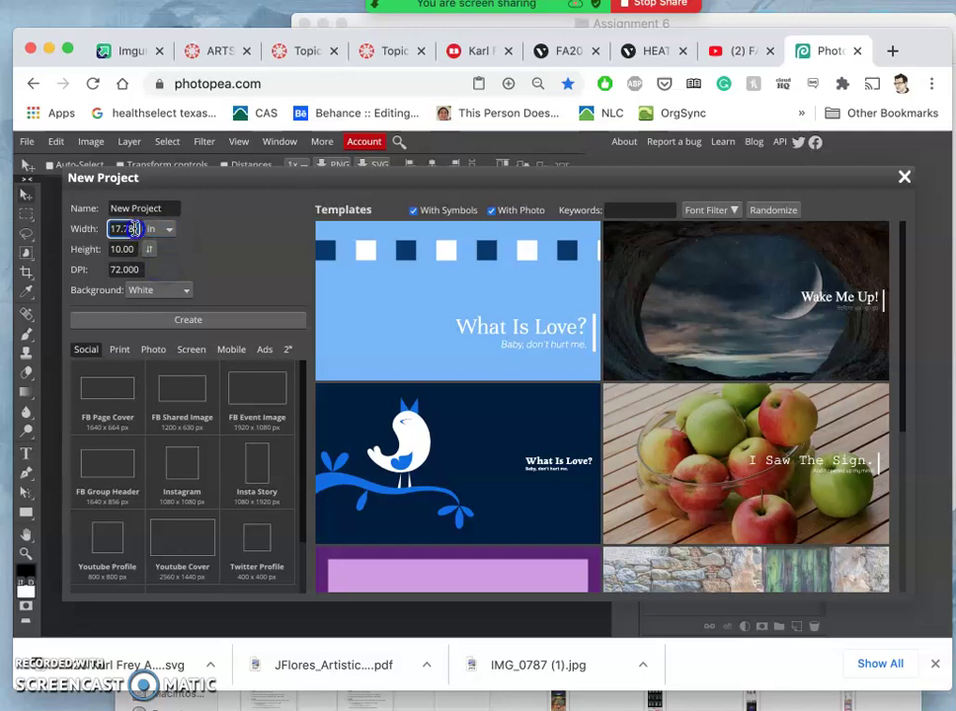
type("8")
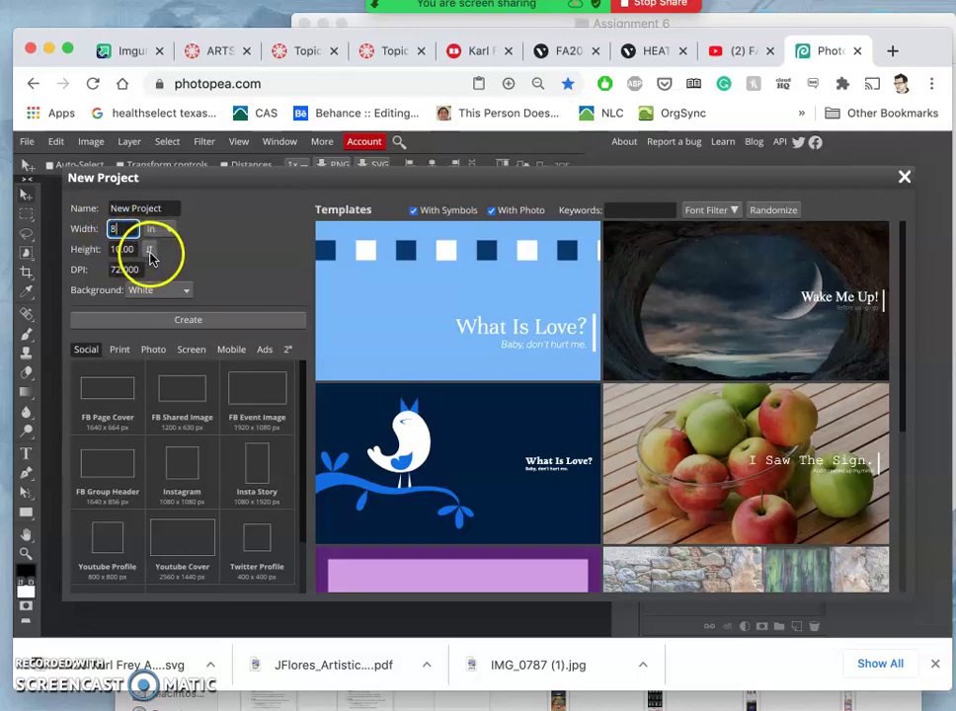
left_click(171, 255)
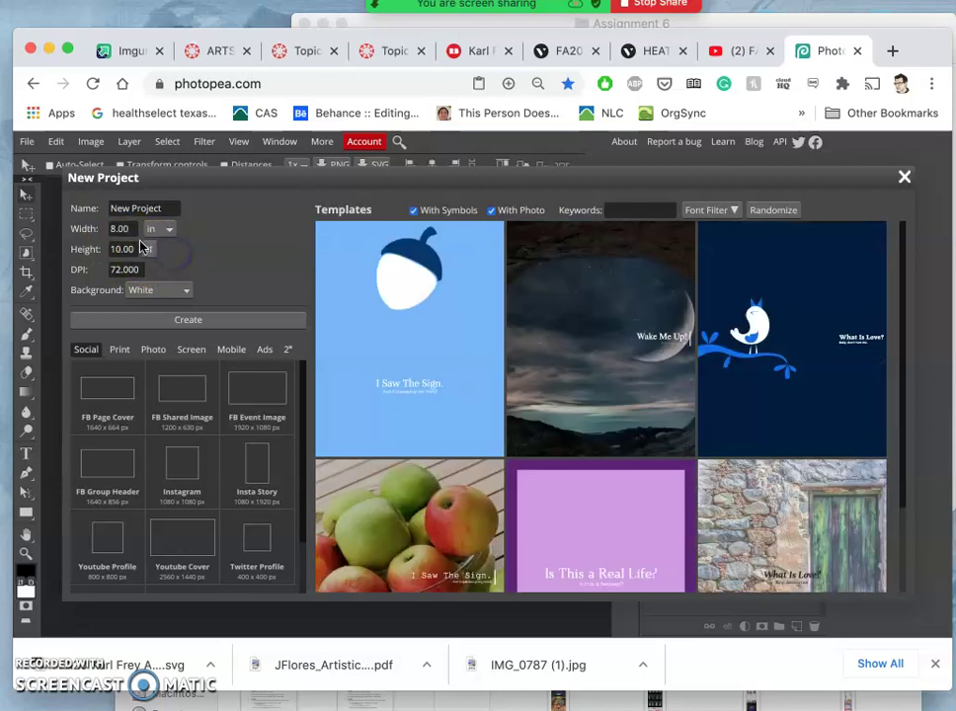
left_click(124, 243)
left_click(167, 255)
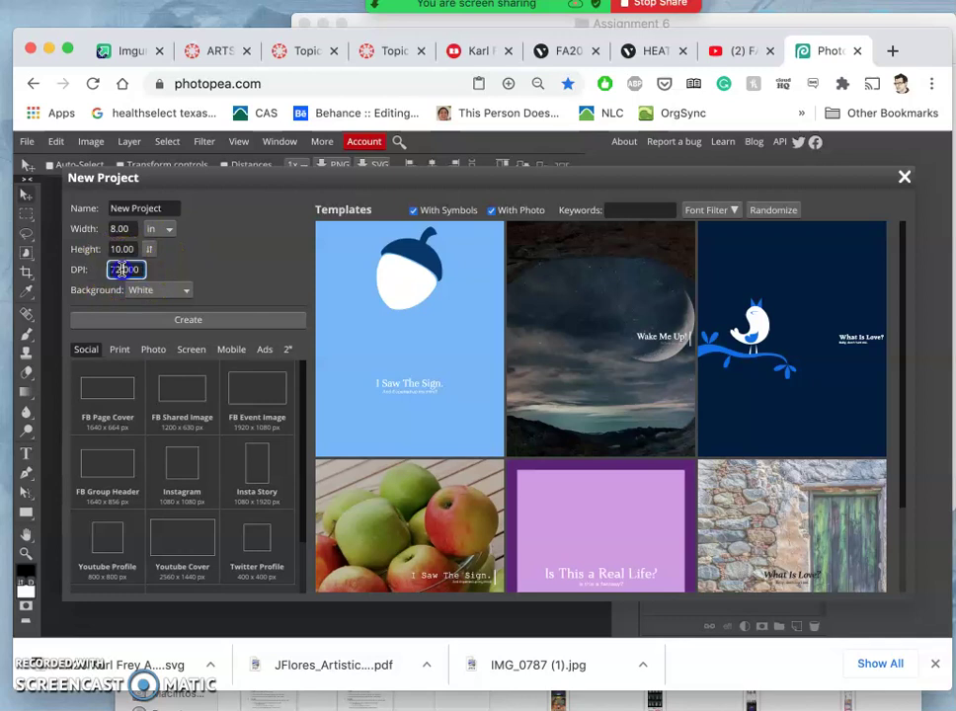
type("50")
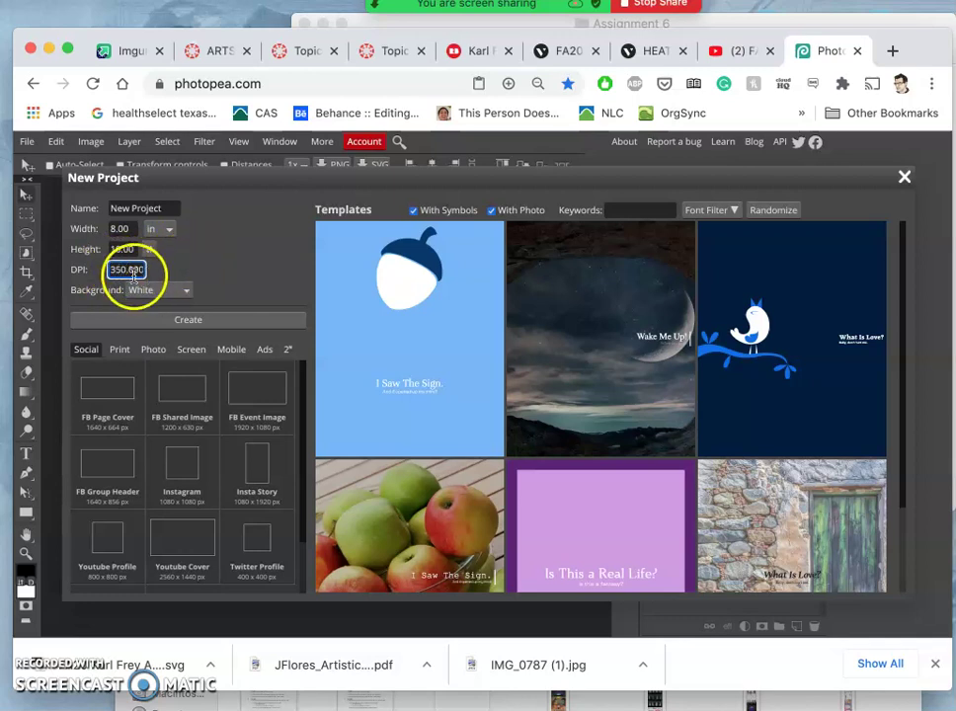
left_click(193, 260)
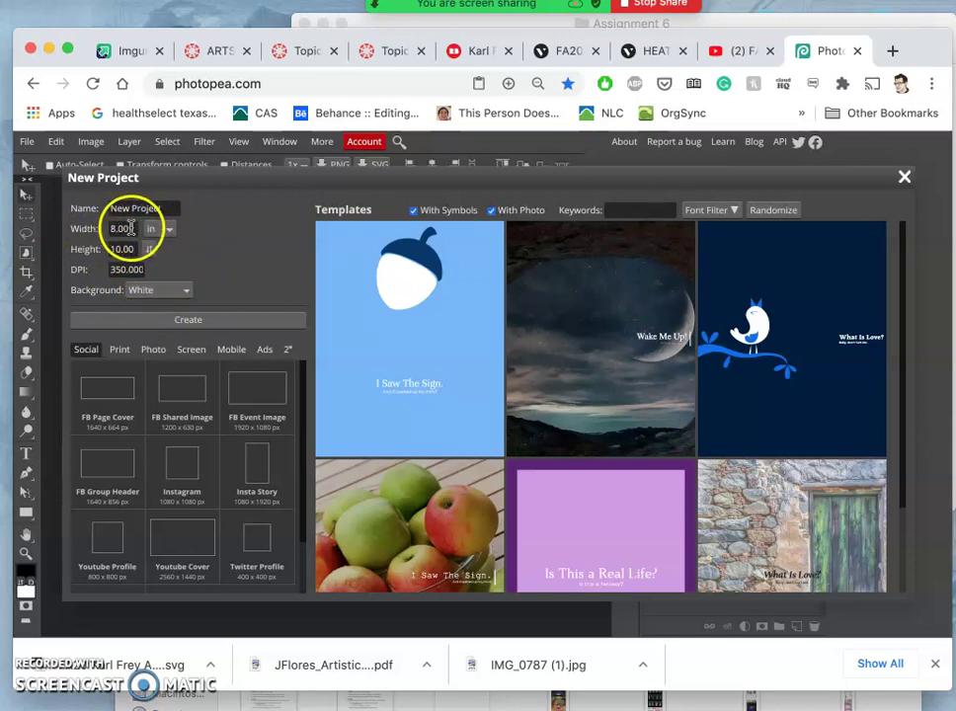
left_click(180, 321)
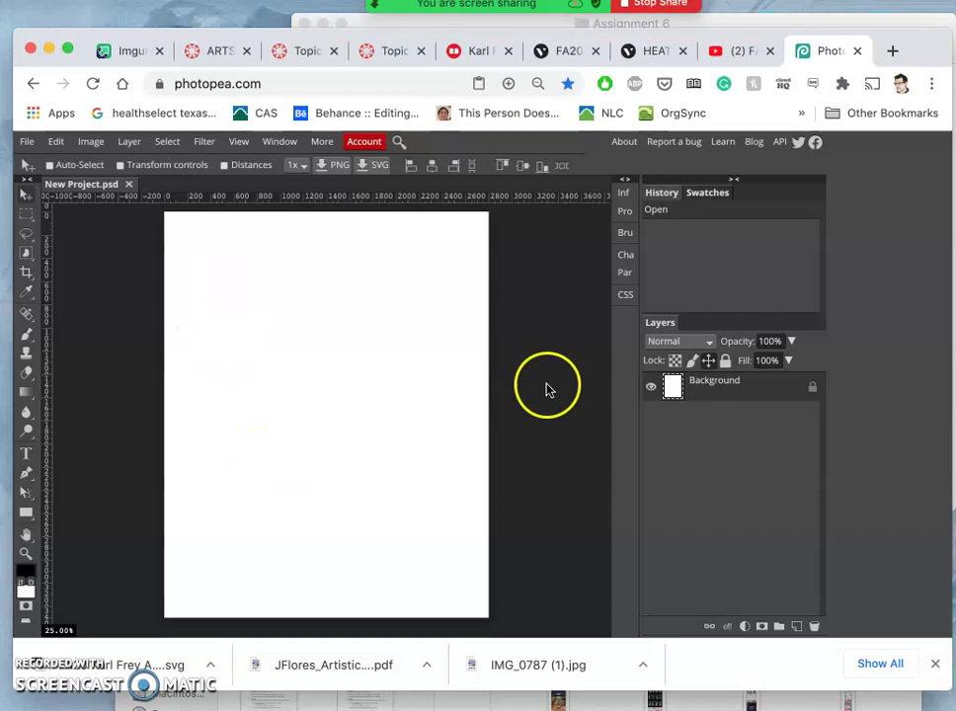
Step: Drag Logo (4).svg from the Assignment 6 folder onto the Photopea canvas
left_click(787, 17)
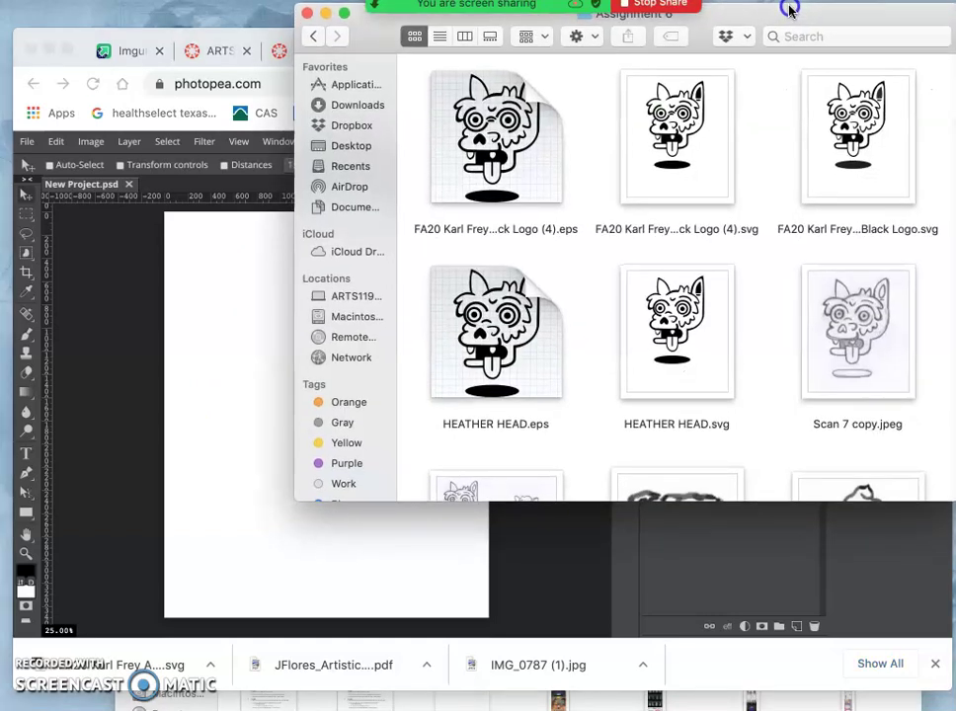
left_click(682, 146)
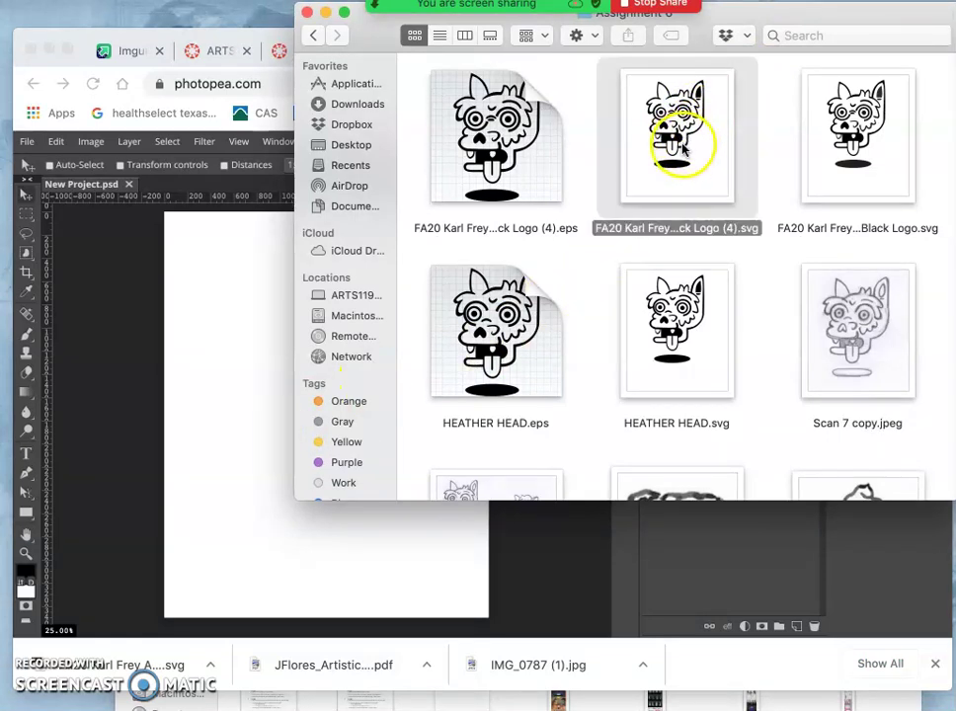
left_click_drag(663, 165, 273, 427)
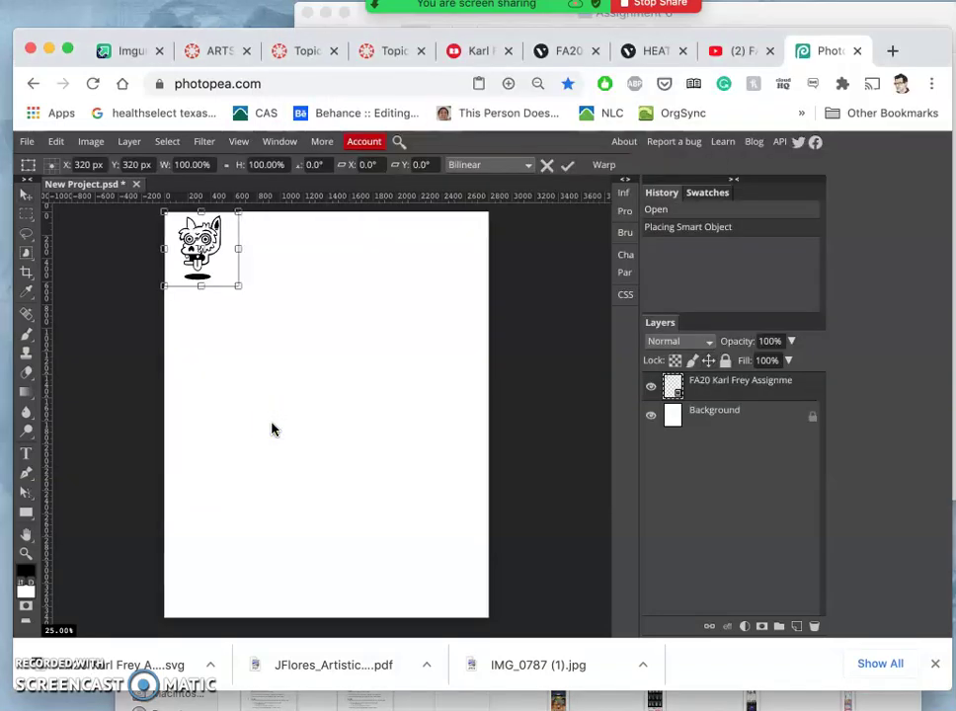
Step: Move the placed logo to the canvas centre and enlarge it to about 290 percent
left_click(203, 249)
left_click_drag(223, 269, 260, 304)
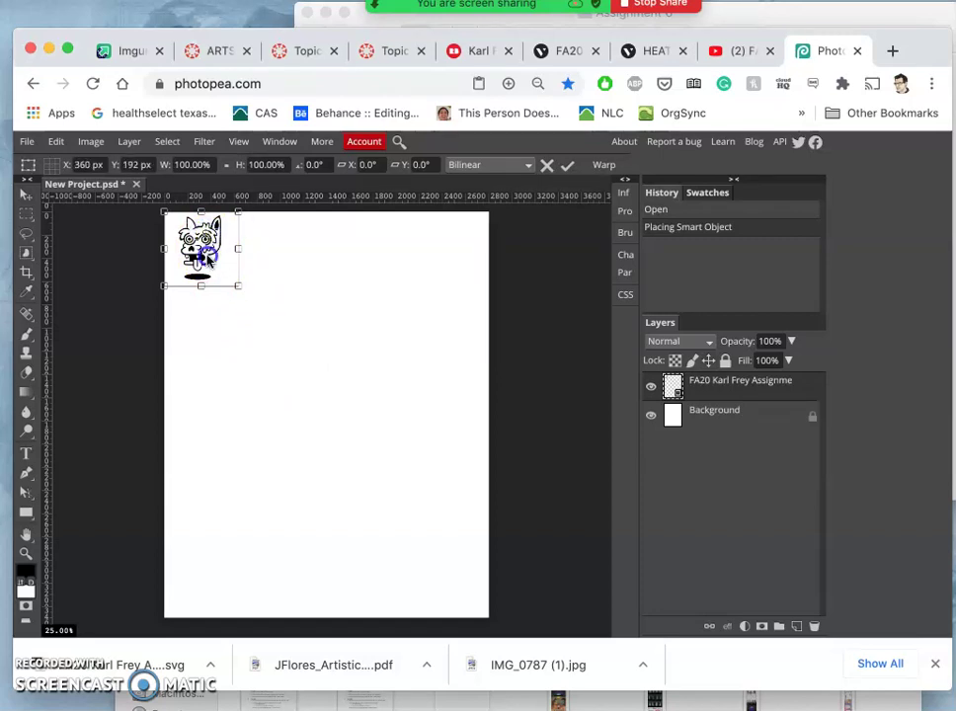
left_click_drag(207, 258, 322, 415)
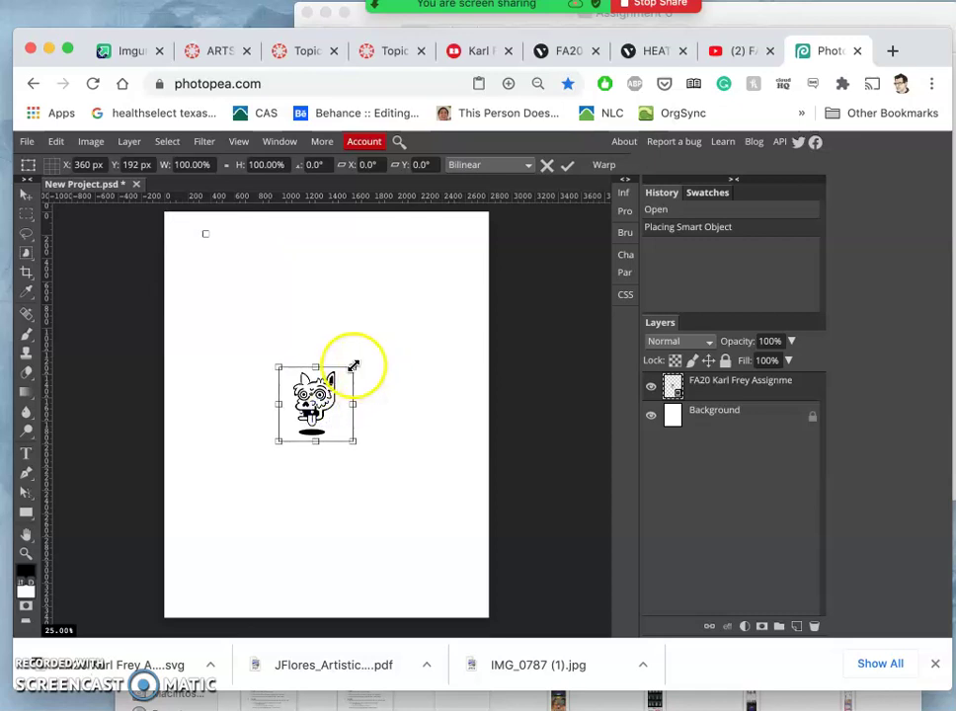
left_click_drag(351, 366, 482, 260)
left_click_drag(280, 441, 141, 607)
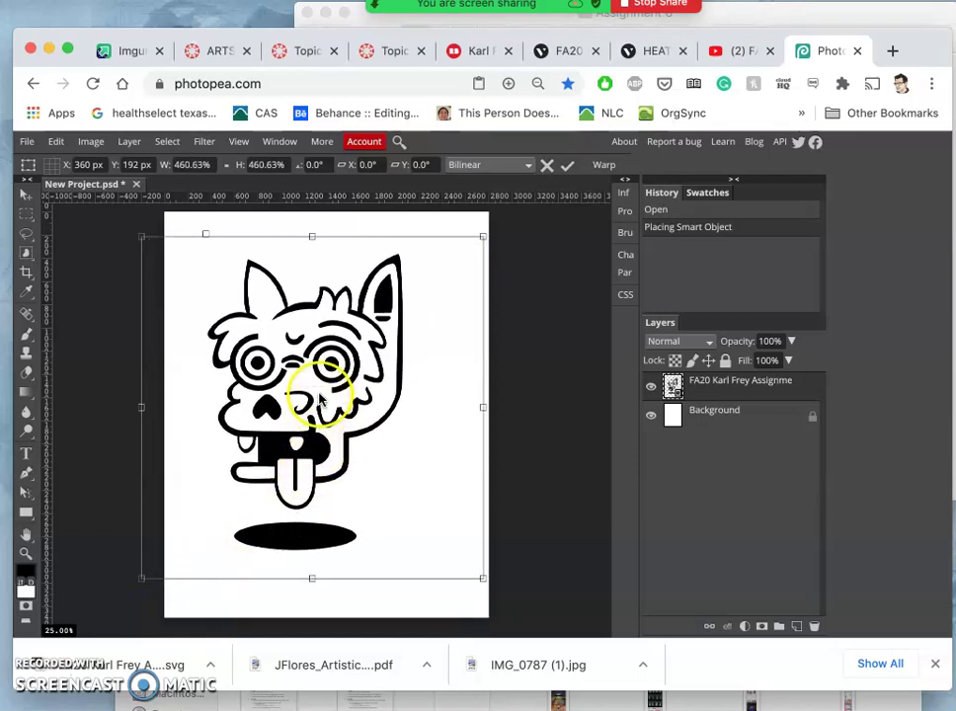
left_click_drag(334, 365, 349, 371)
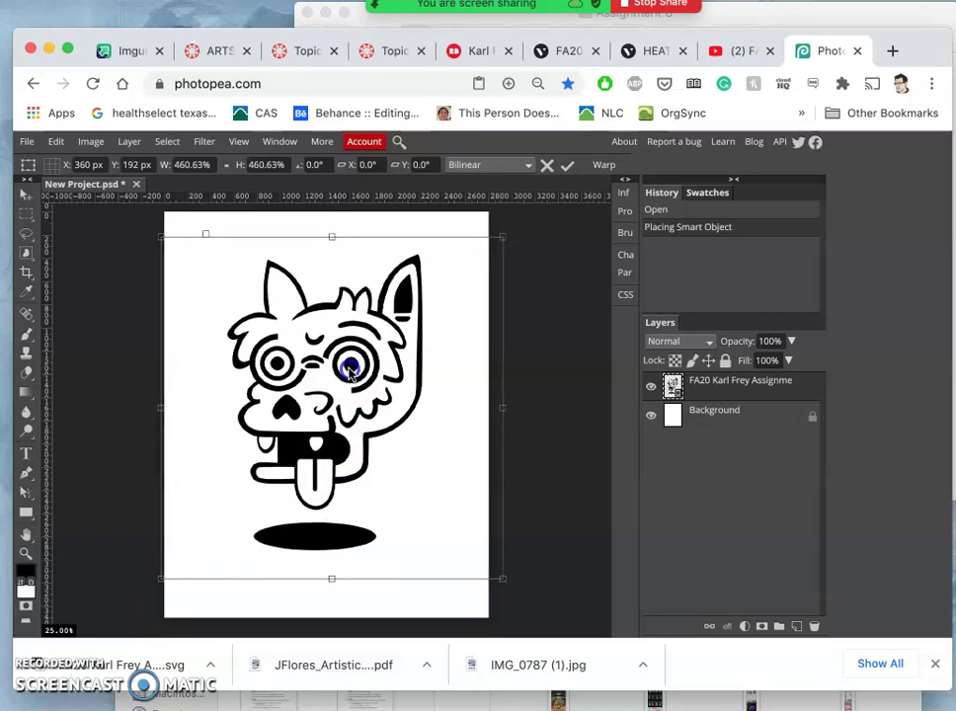
left_click_drag(348, 371, 352, 373)
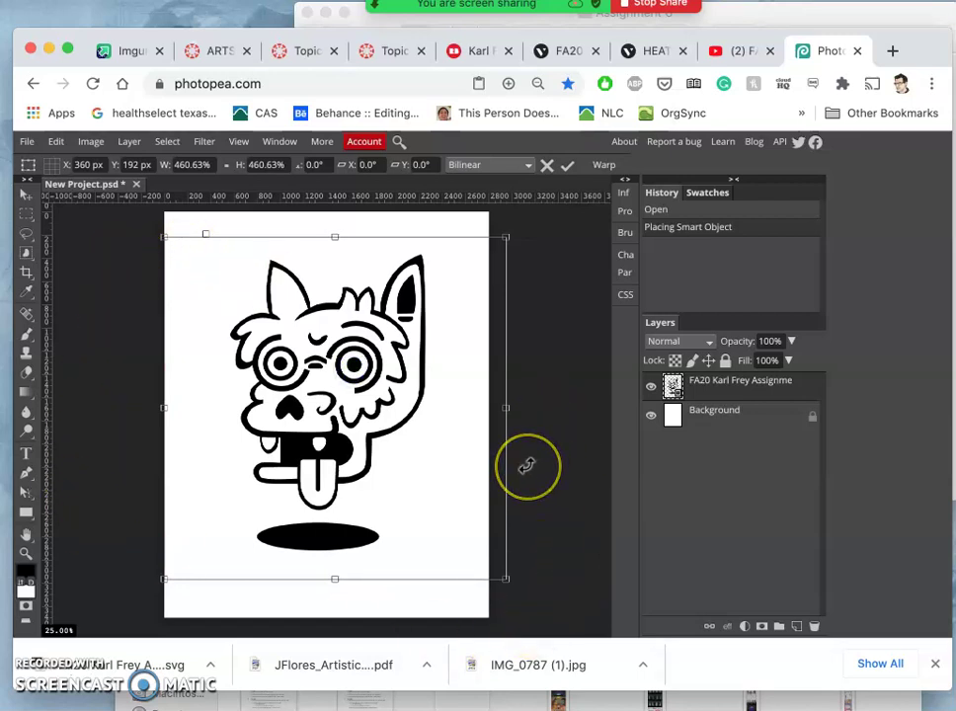
key("ctrl+minus")
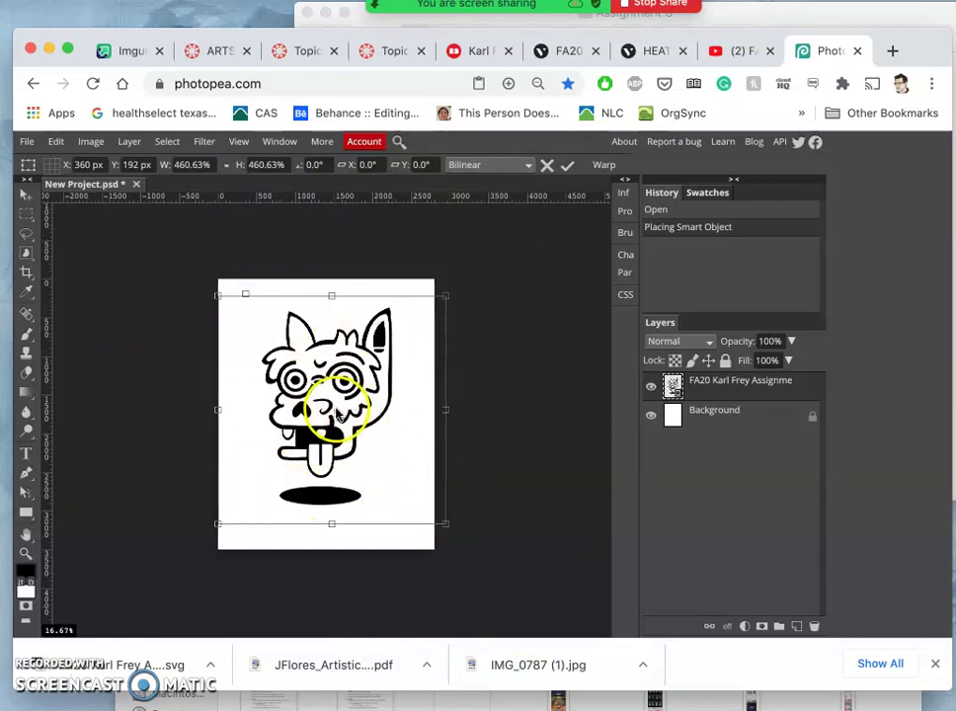
Step: Scale the logo to 566.41%, centre it on the page and commit the transform
left_click_drag(445, 526, 474, 559)
left_click(385, 464)
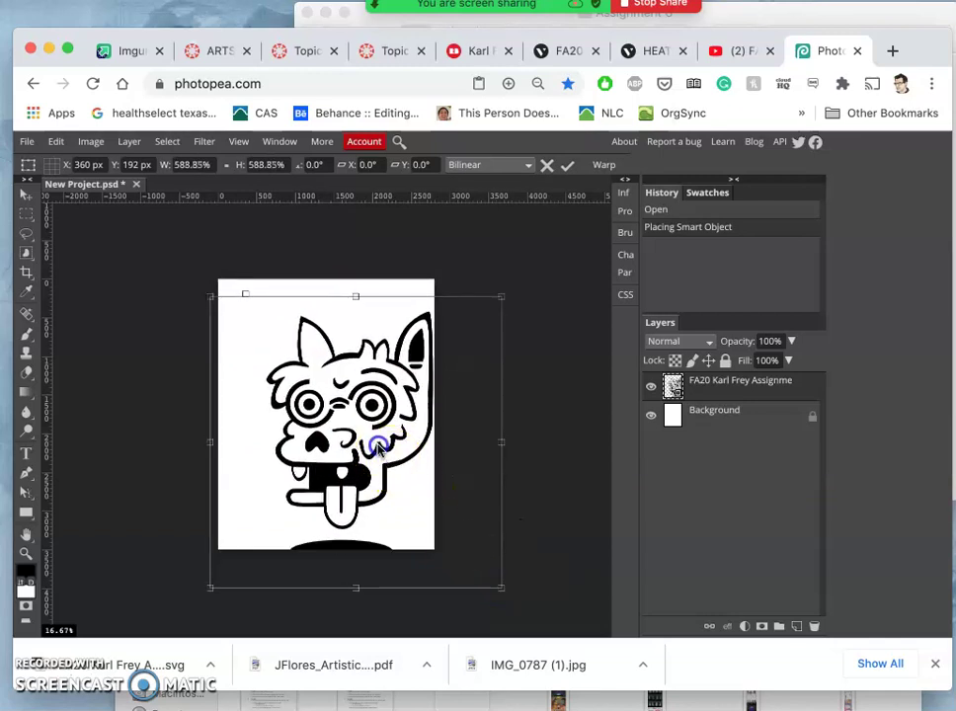
mouse_move(373, 443)
left_mouse_down()
mouse_move(368, 425)
mouse_move(360, 444)
left_mouse_up()
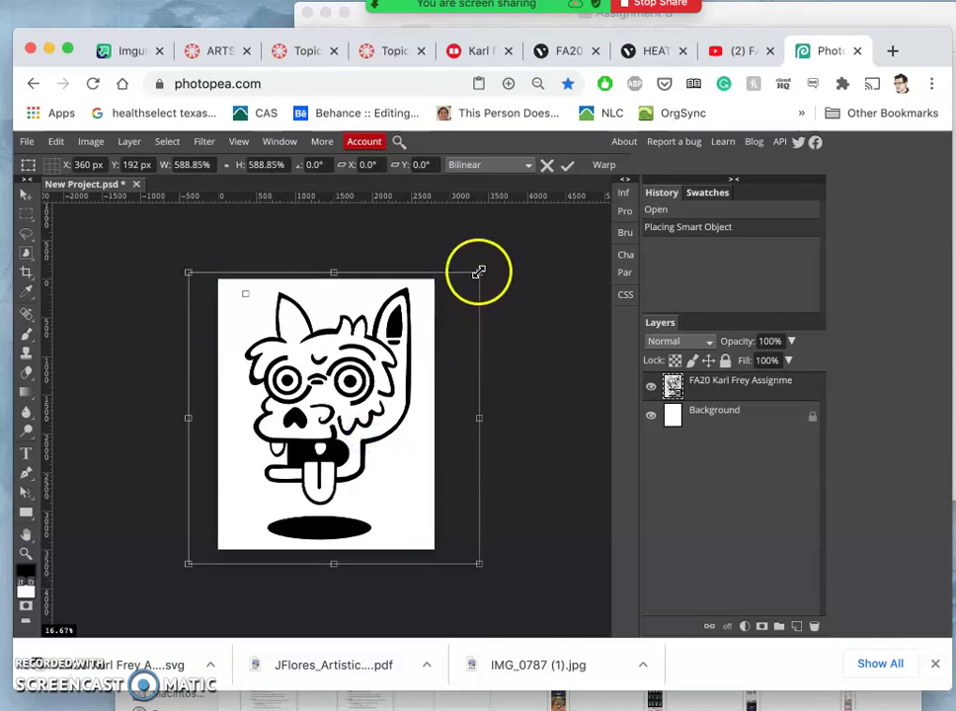
mouse_move(478, 271)
left_mouse_down()
mouse_move(469, 281)
mouse_move(473, 274)
left_mouse_up()
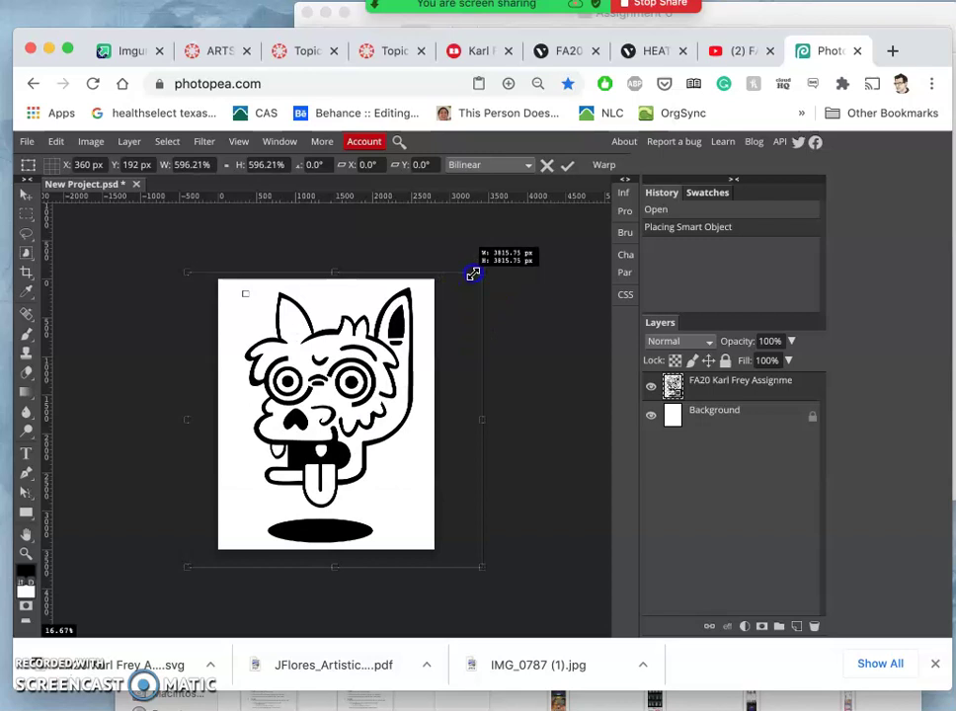
left_click_drag(473, 274, 467, 283)
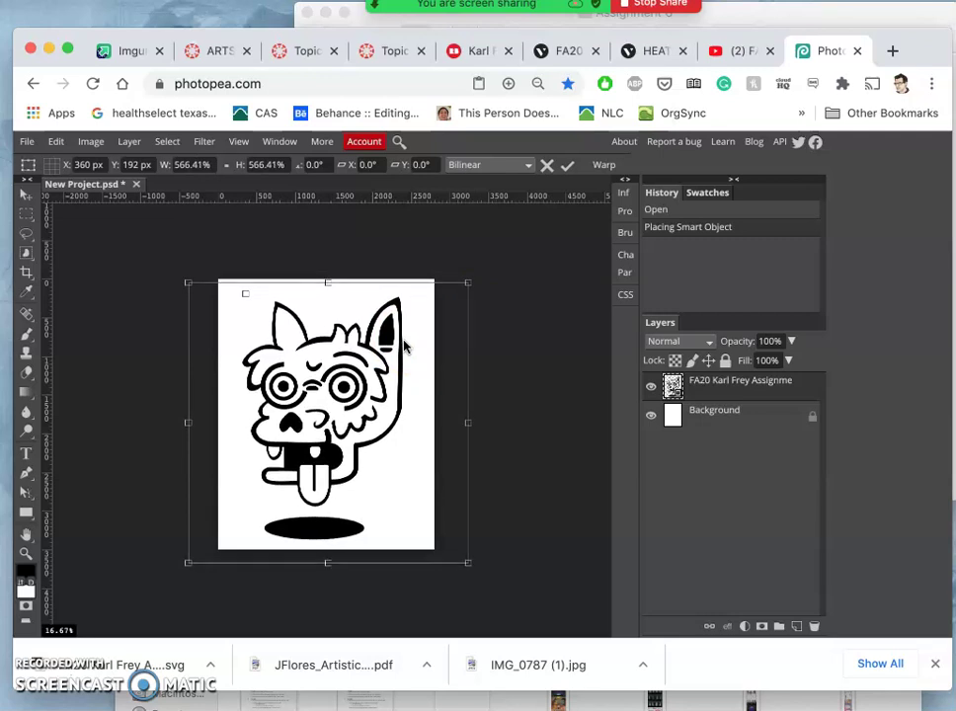
left_click_drag(387, 336, 392, 333)
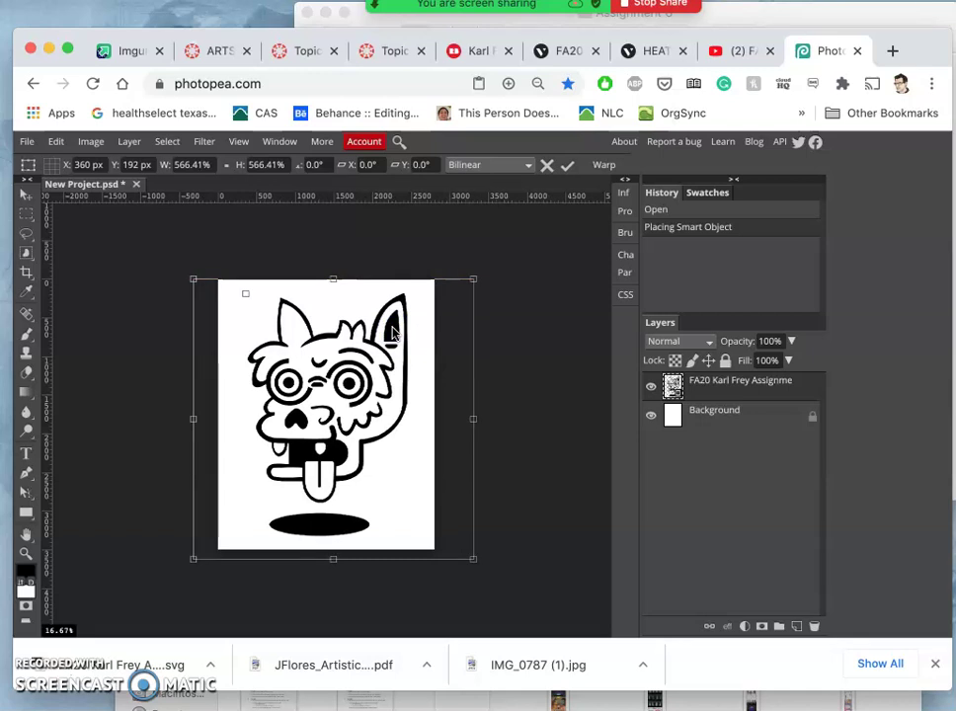
key("Return")
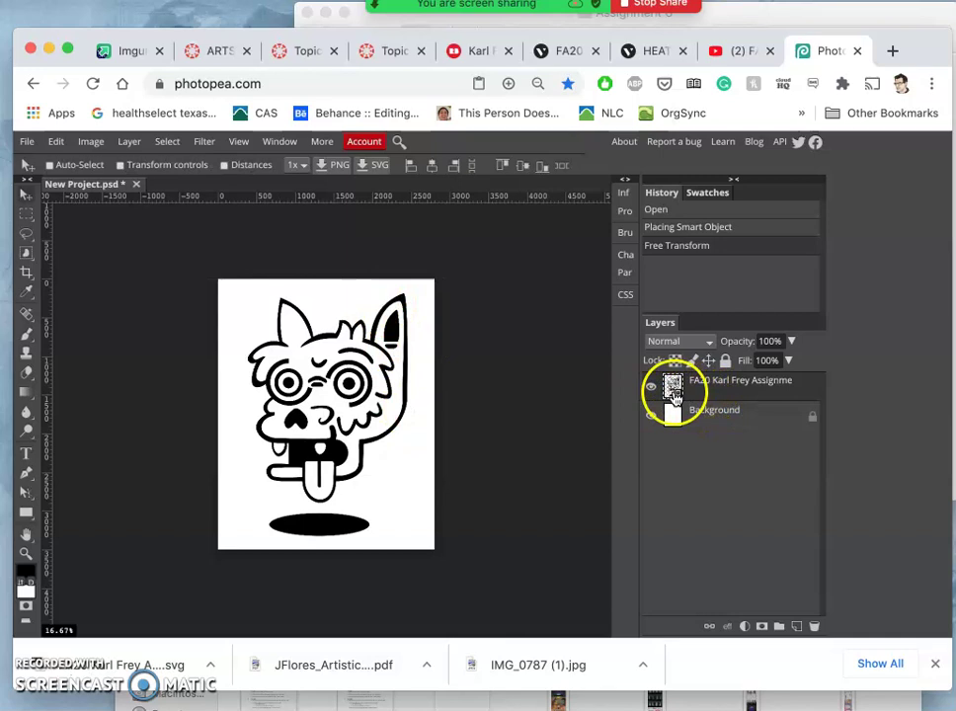
left_click(27, 372)
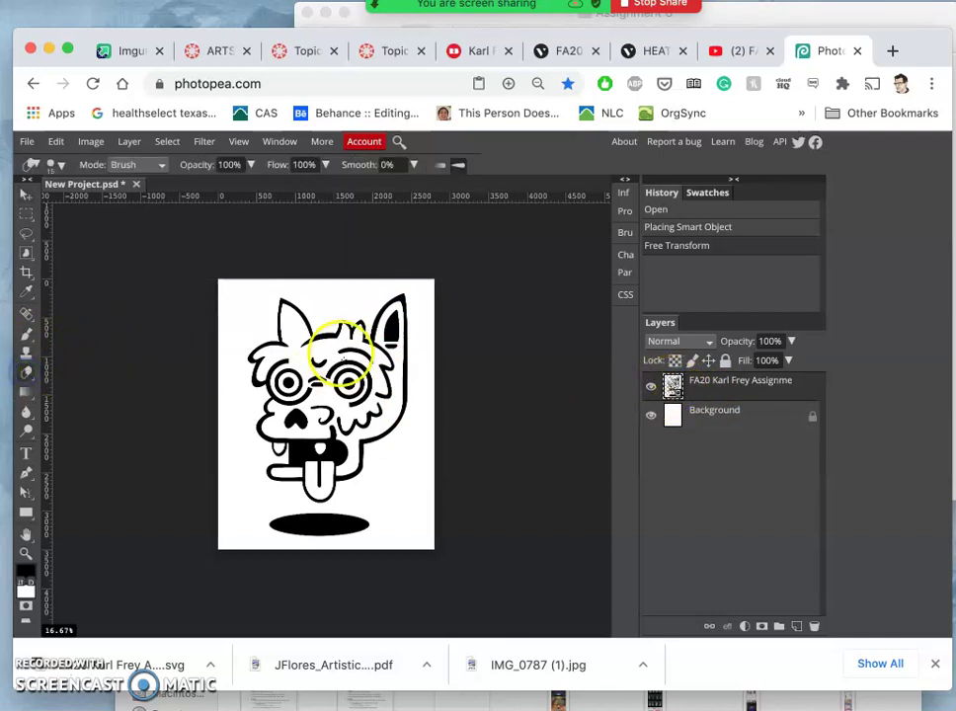
left_click(343, 360)
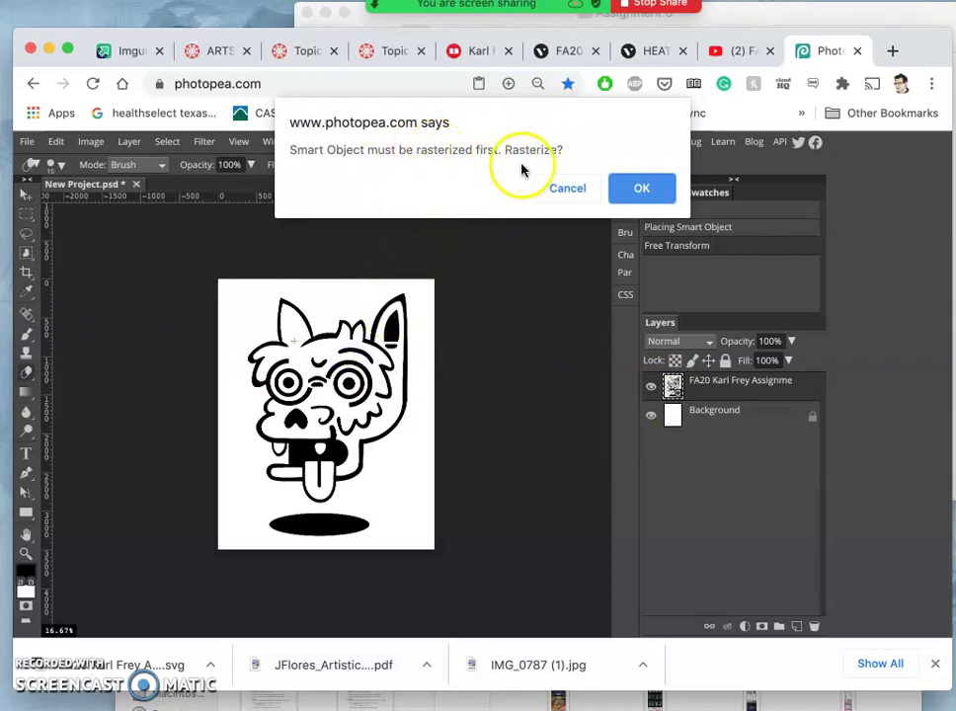
left_click(569, 189)
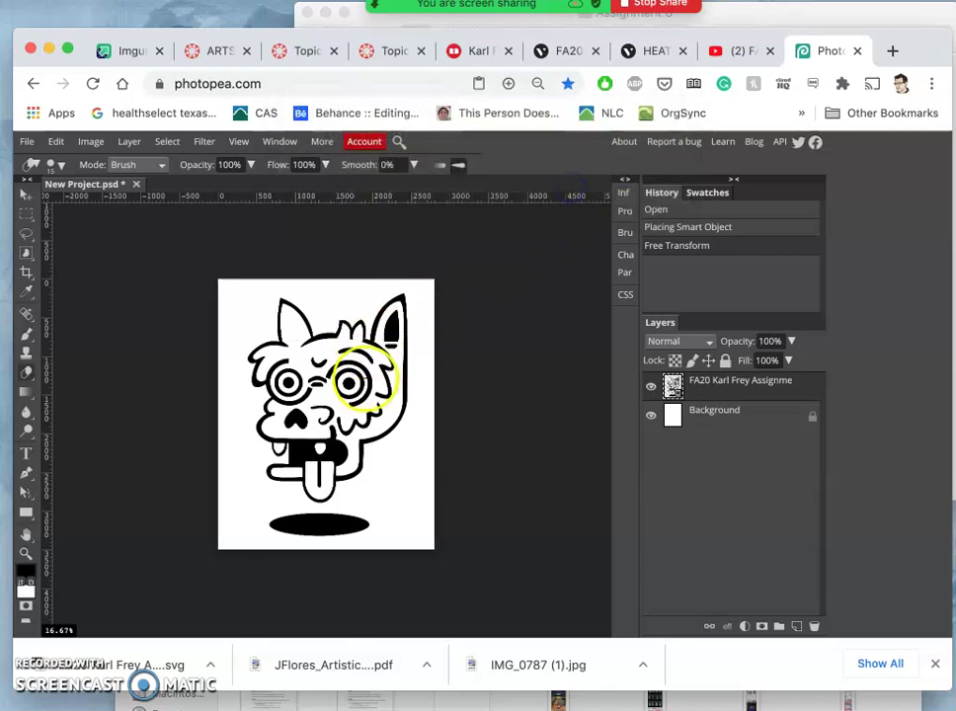
scroll(363, 384, "up", 5)
scroll(346, 404, "up", 8)
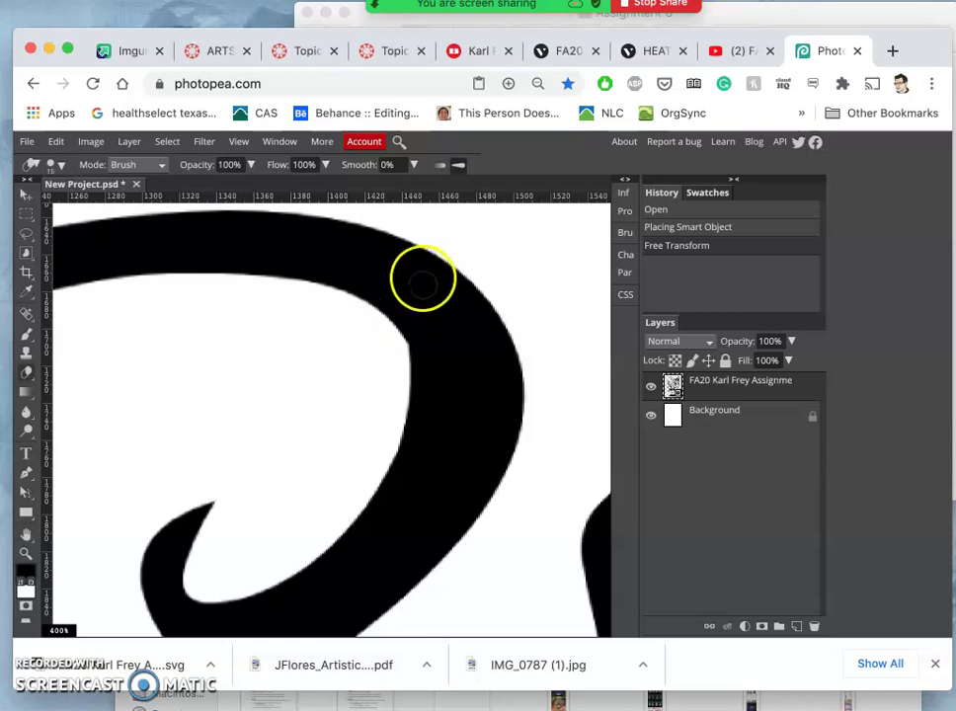
scroll(409, 384, "up", 3)
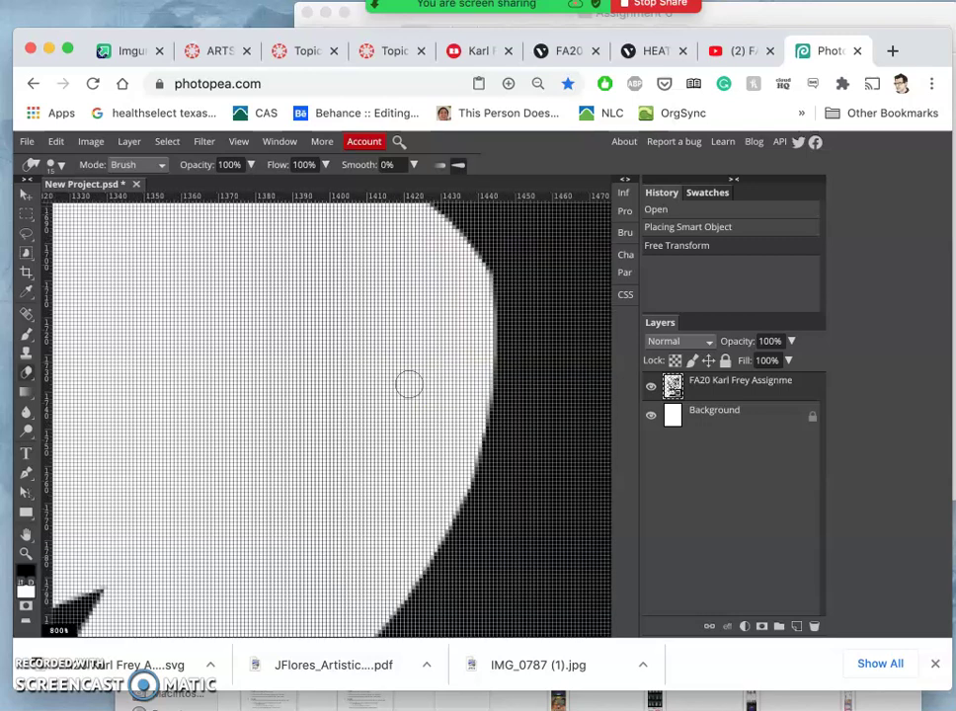
scroll(477, 368, "up", 2)
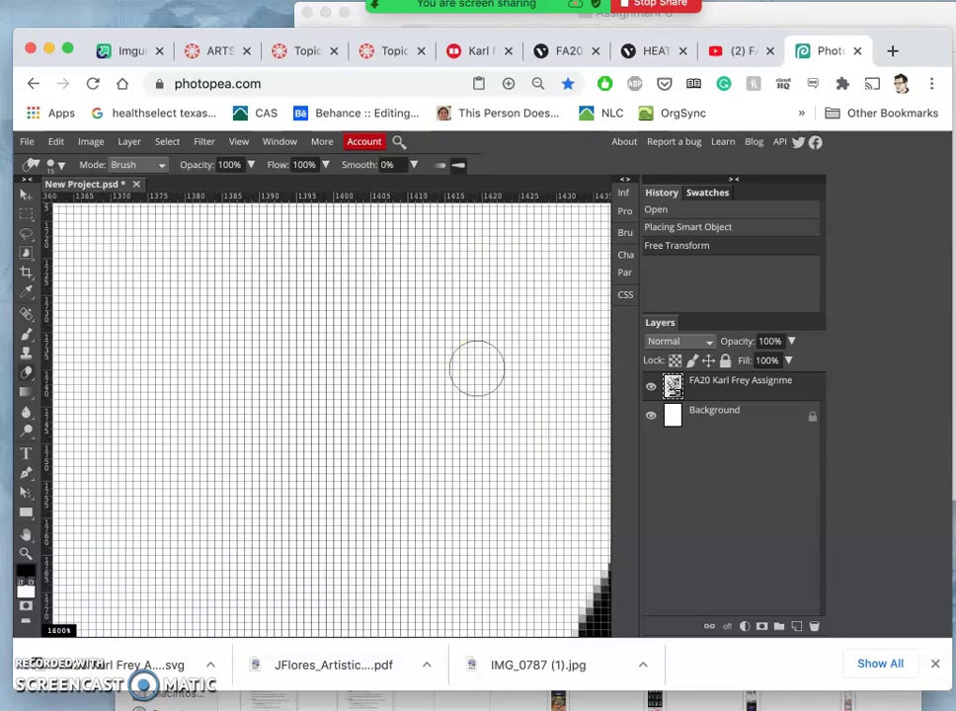
scroll(477, 368, "down", 5)
scroll(477, 369, "down", 6)
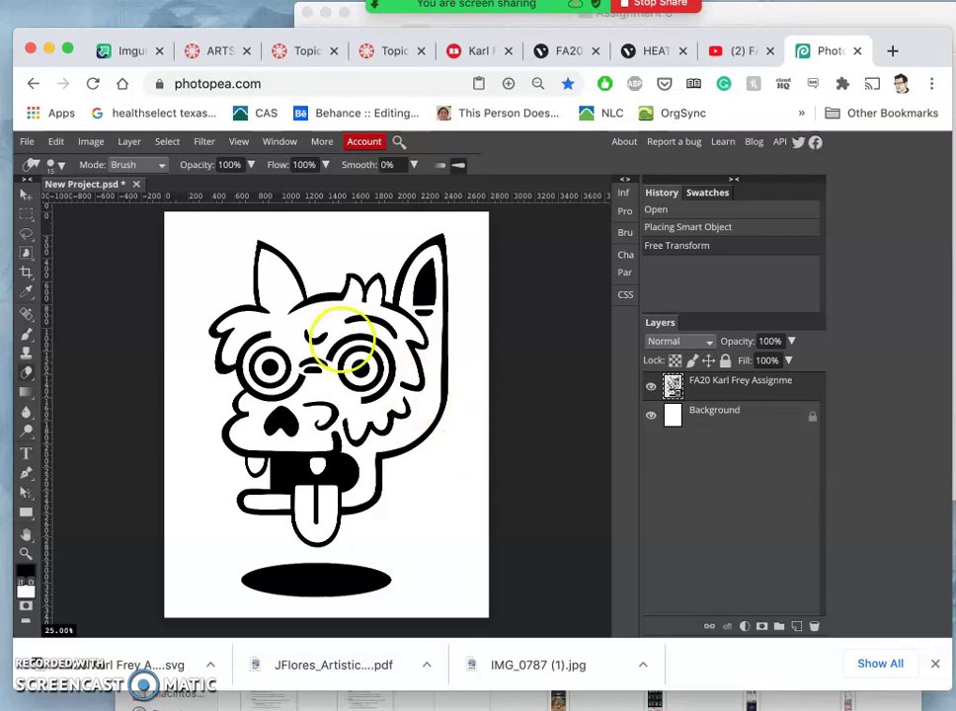
Step: Resize the image to 16 by 20 inches in the Image Size dialog
left_click(91, 149)
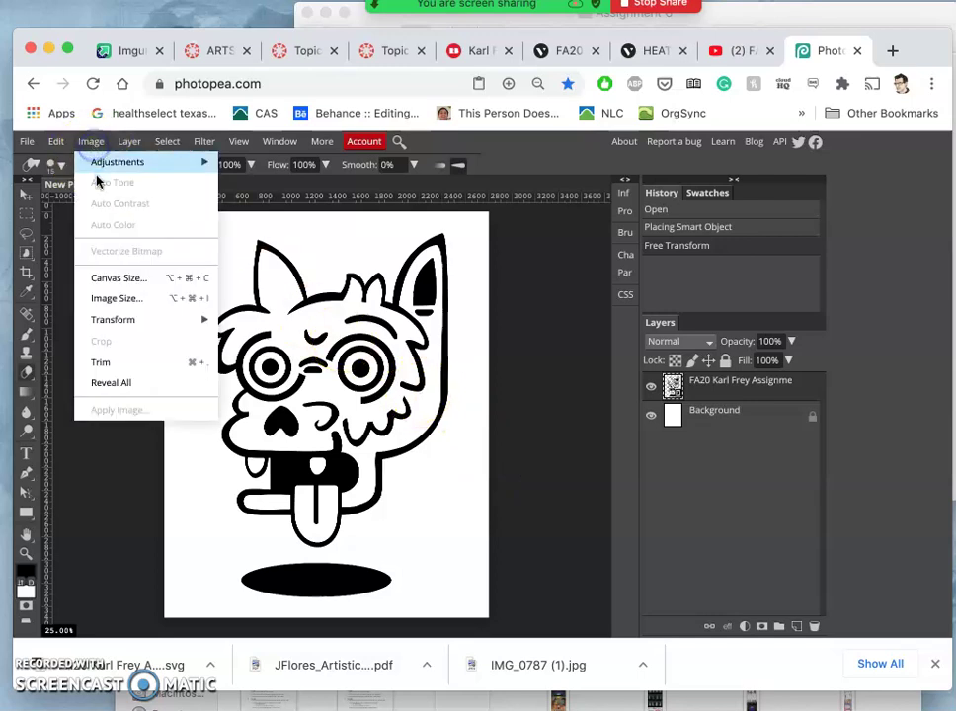
left_click(103, 300)
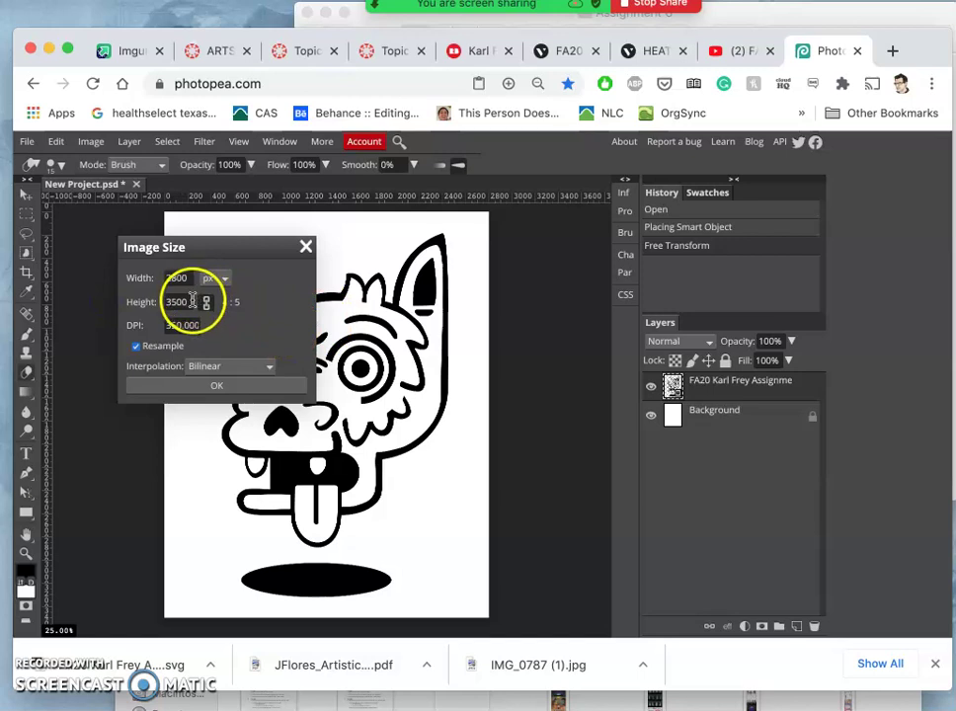
left_click(210, 277)
left_click(212, 316)
double_click(174, 278)
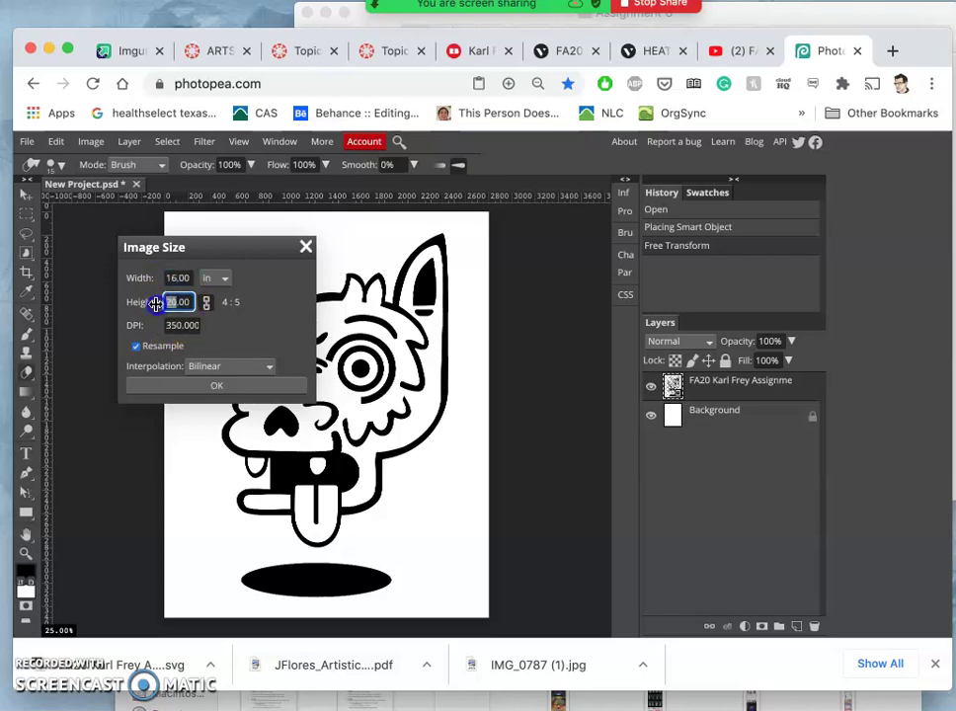
type("2")
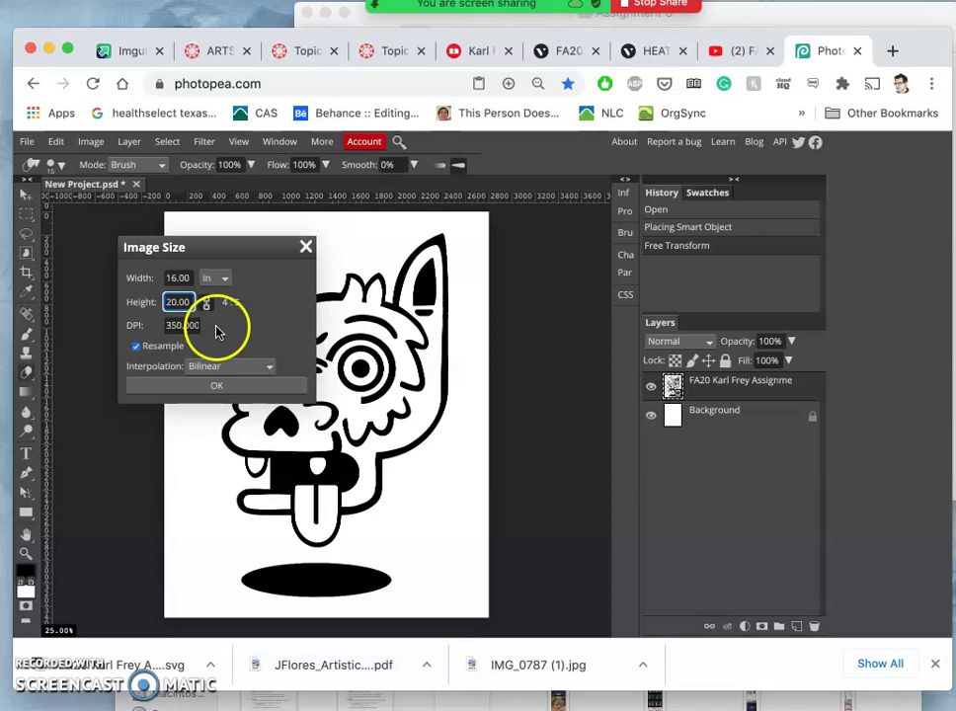
left_click(234, 394)
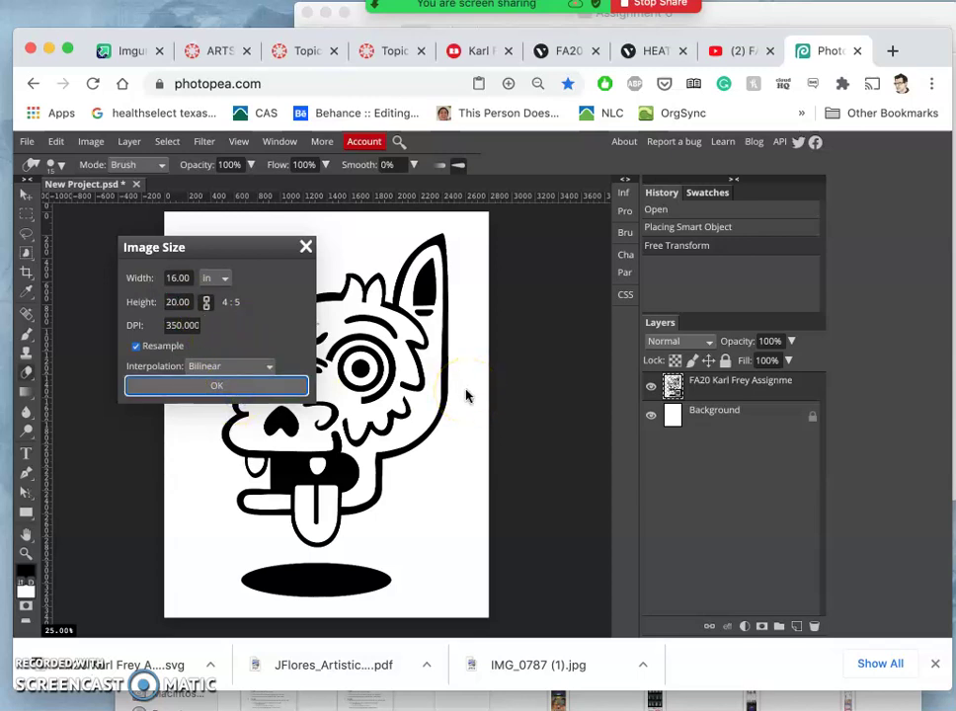
left_click(284, 389)
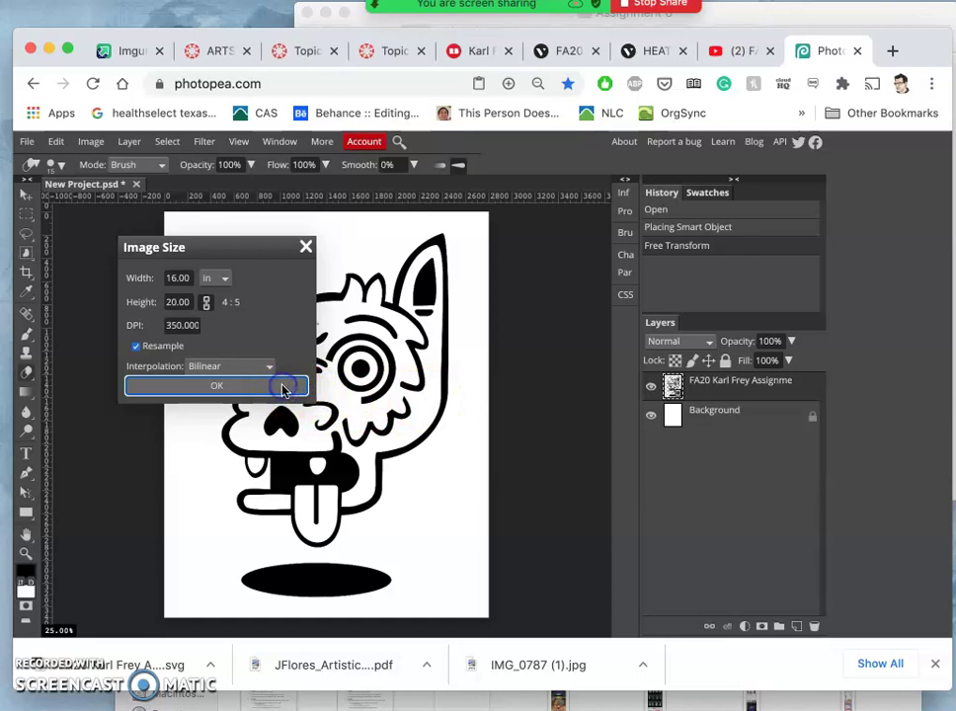
Step: Decline rasterizing the logo, then reopen Image Size to confirm the 16 x 20 inch size
left_click(348, 432)
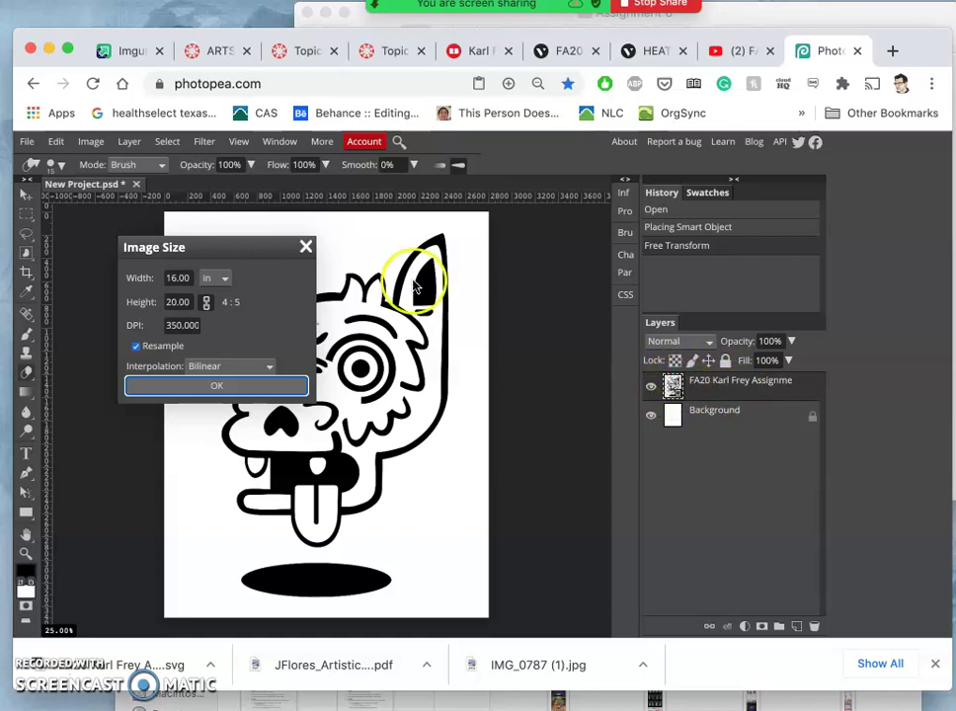
left_click(361, 266)
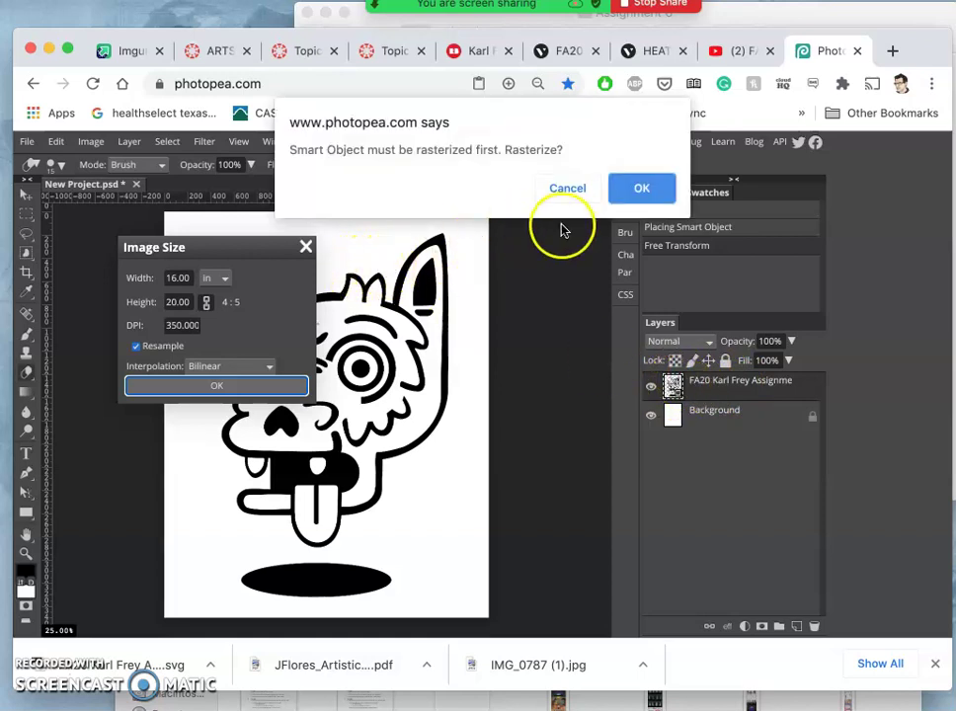
left_click(575, 189)
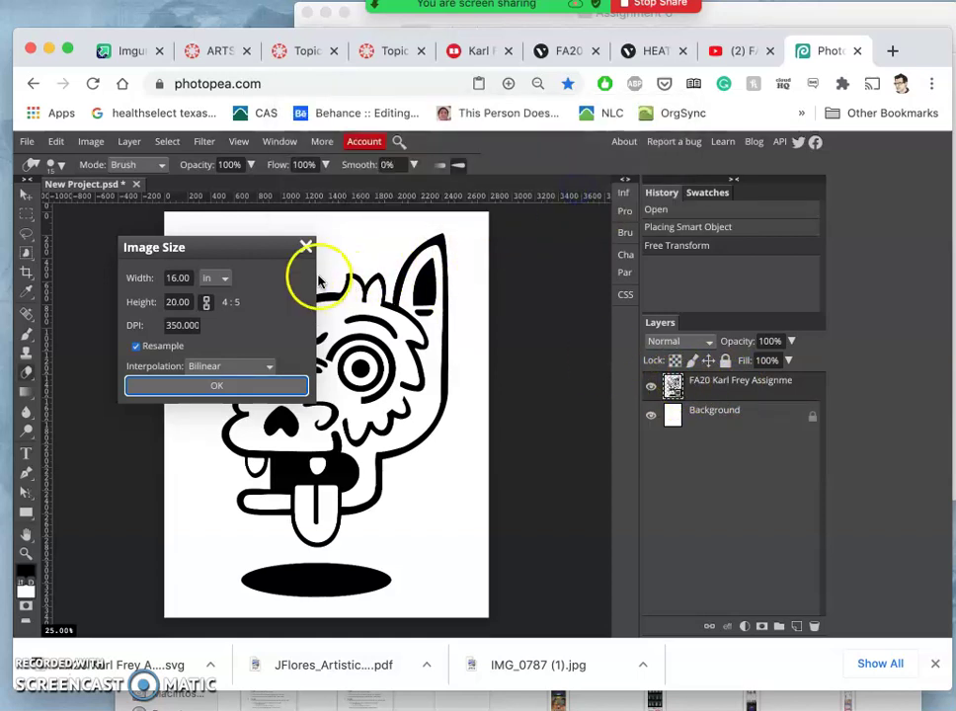
left_click(305, 246)
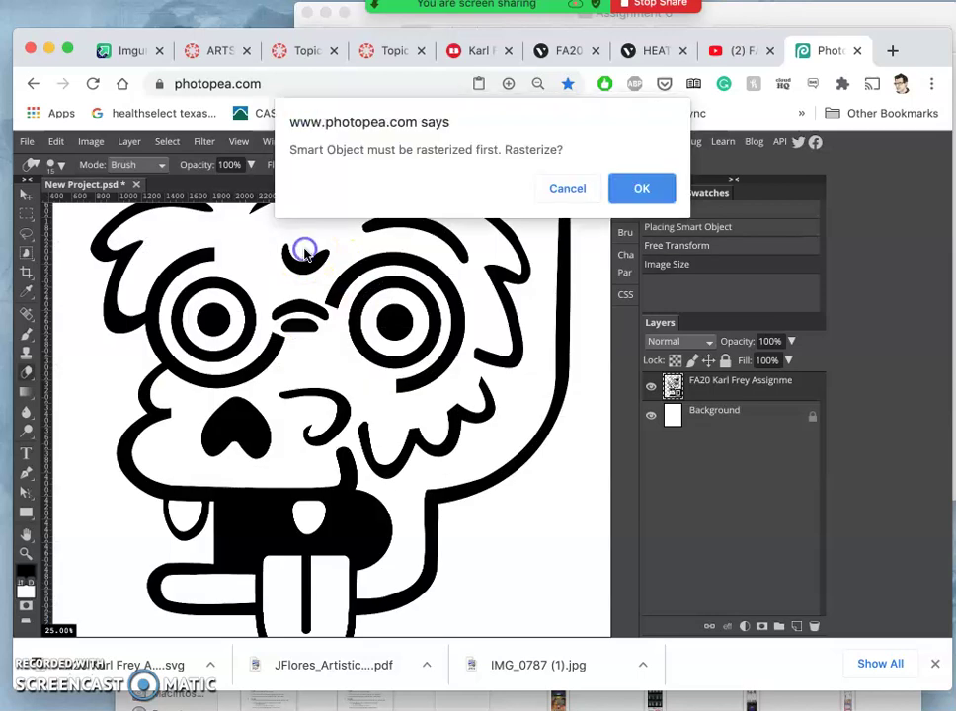
left_click(568, 187)
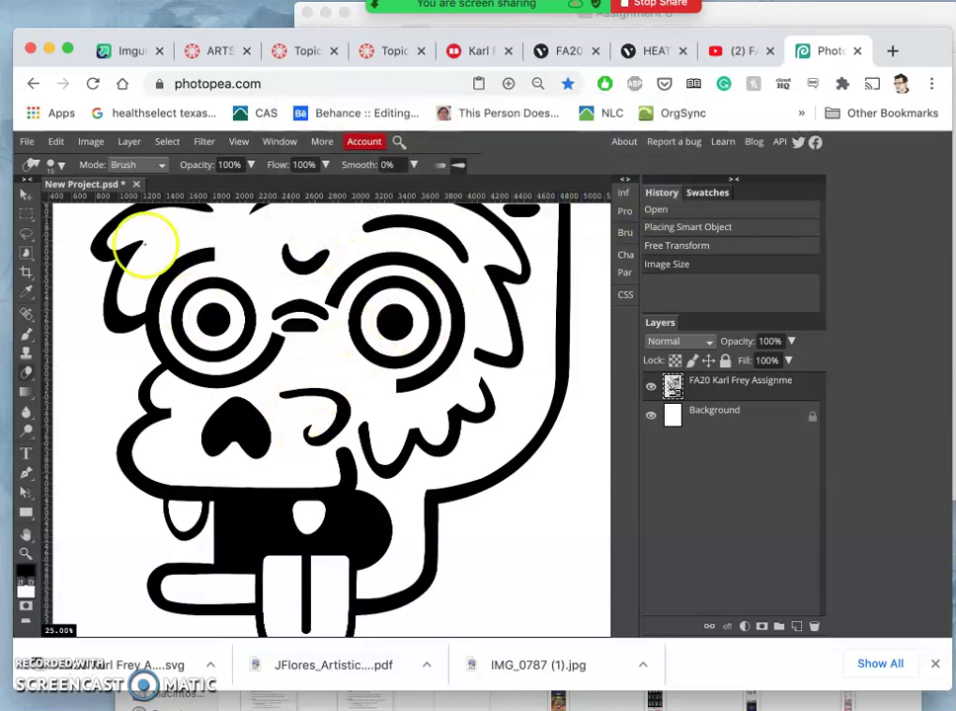
left_click(90, 141)
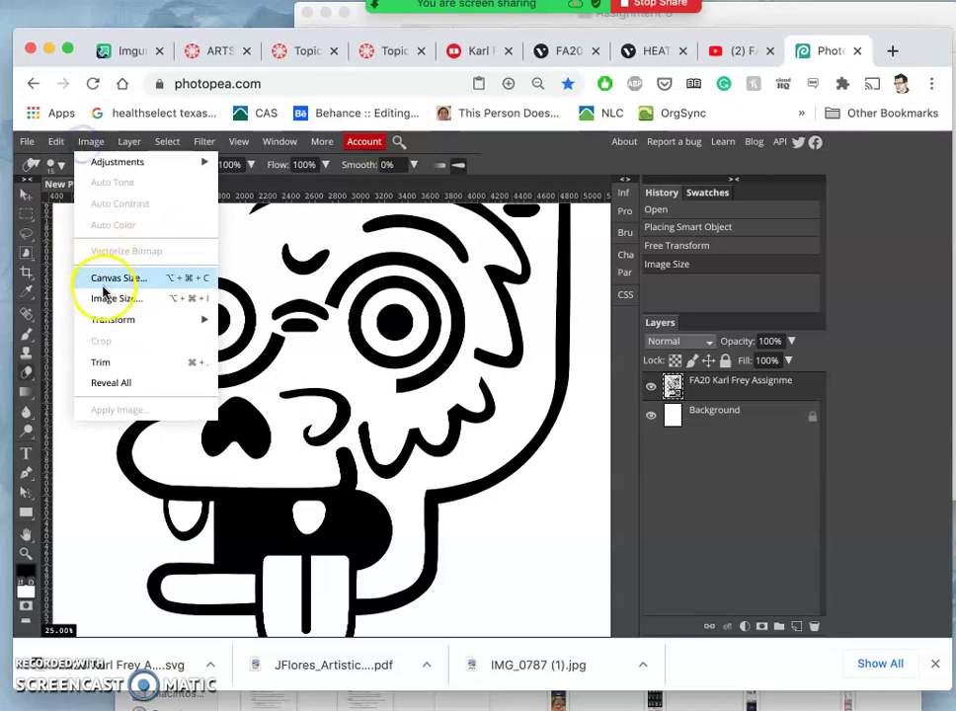
left_click(103, 295)
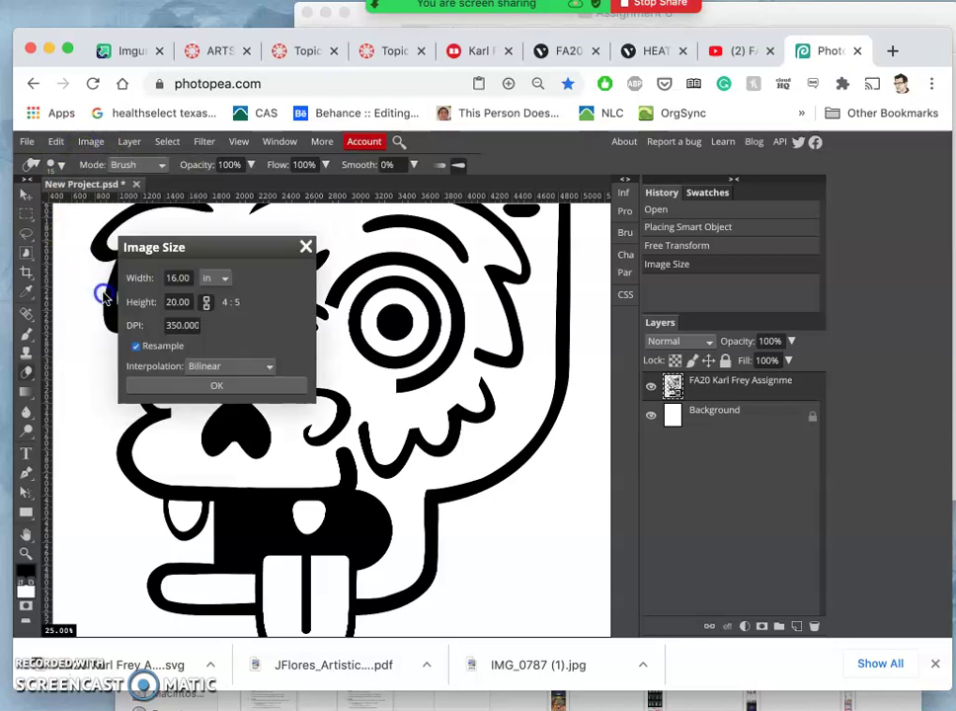
left_click(308, 248)
Step: Zoom in on the monster head's black outline edges, then zoom out to 12.5%
key("ctrl+minus")
key("ctrl+minus")
key("ctrl+minus")
key("ctrl+minus")
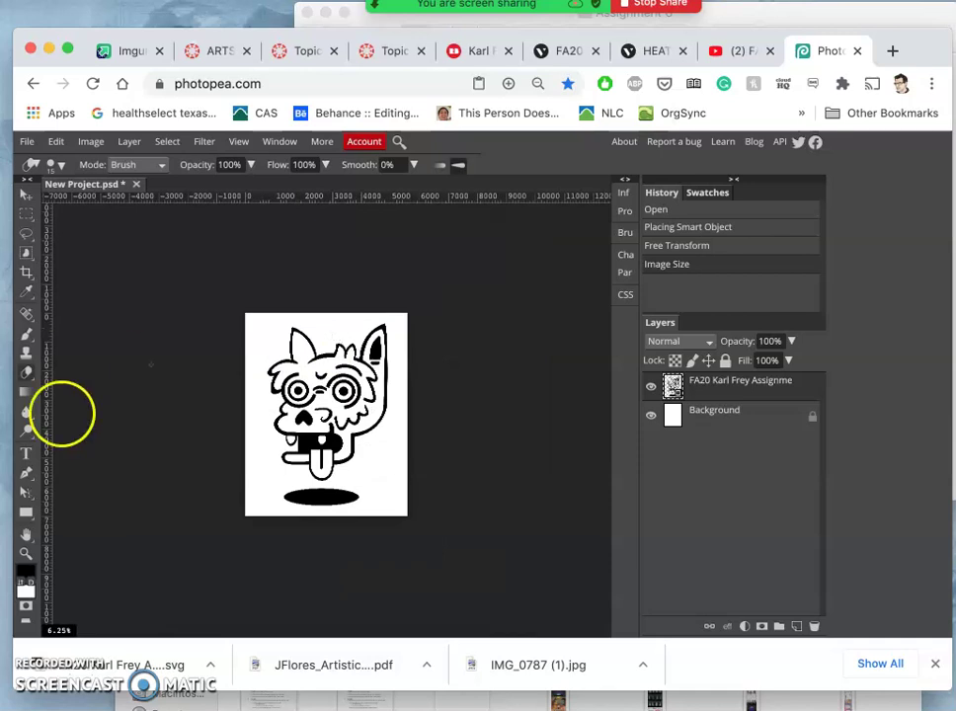
left_click(26, 555)
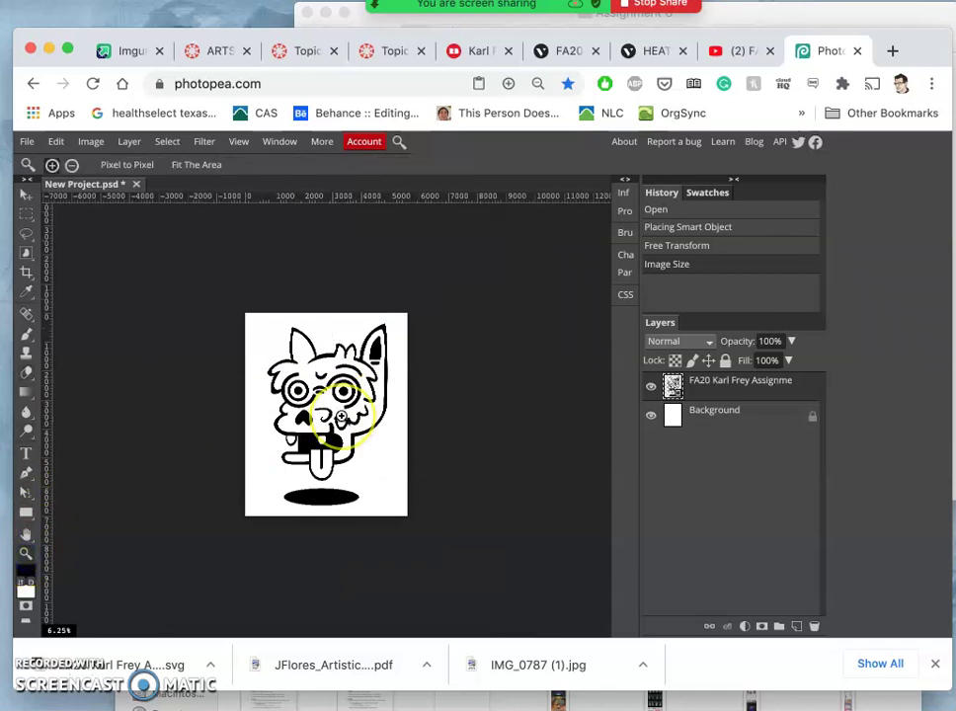
left_click_drag(341, 419, 341, 421)
left_click_drag(518, 487, 518, 487)
scroll(518, 488, "down", 15)
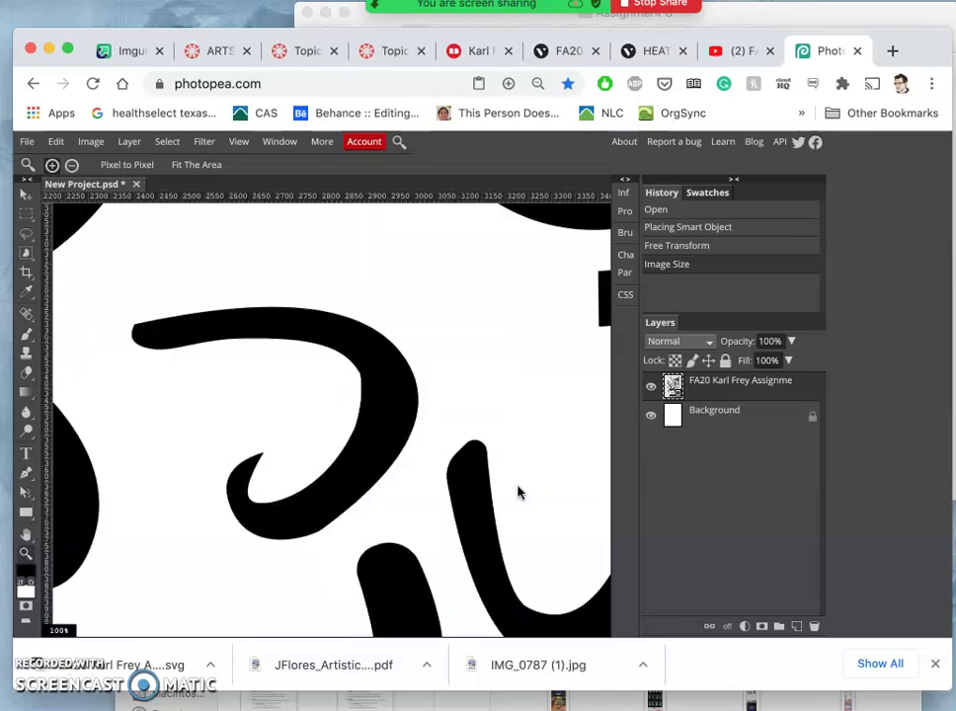
scroll(518, 491, "down", 3)
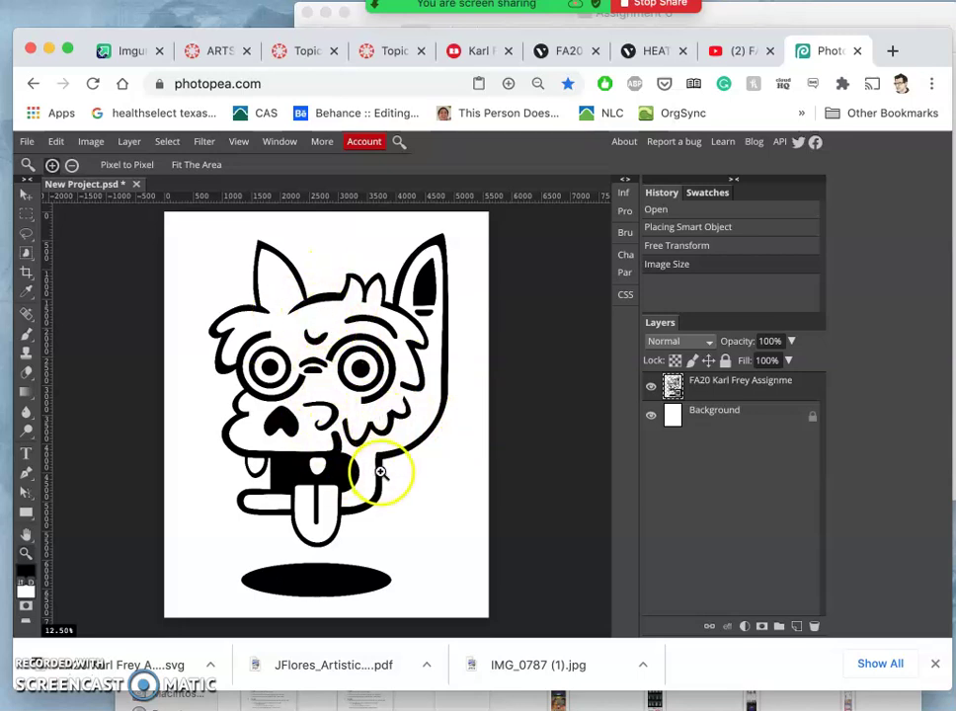
Step: Select the Background layer, then look over the sketch in Imgur's POST ASSIGN. #6 HERE post
left_click(722, 414)
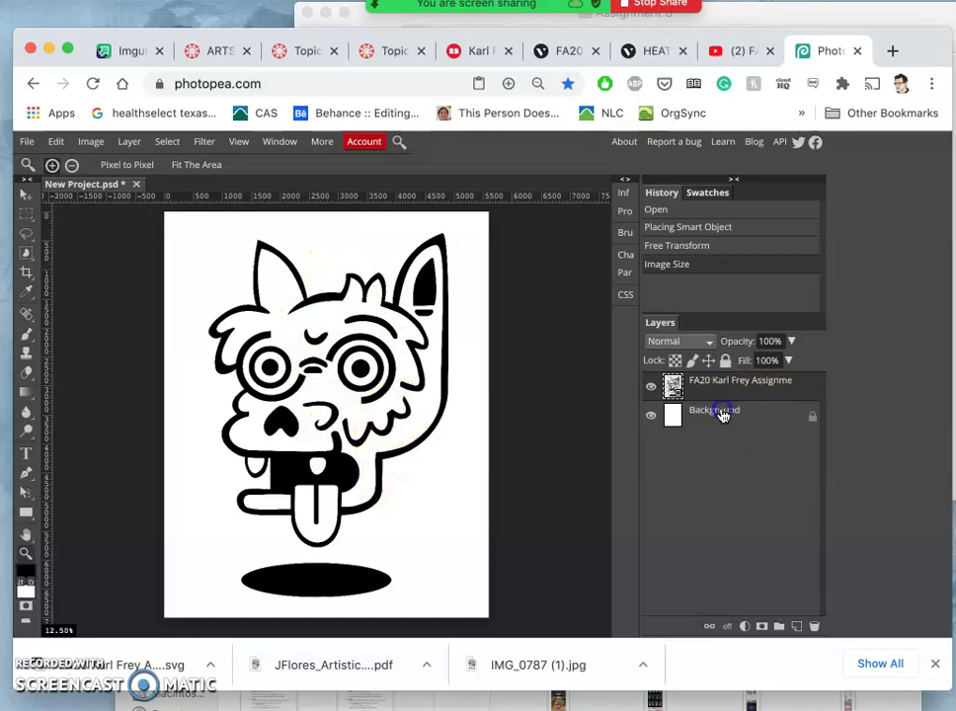
left_click(126, 49)
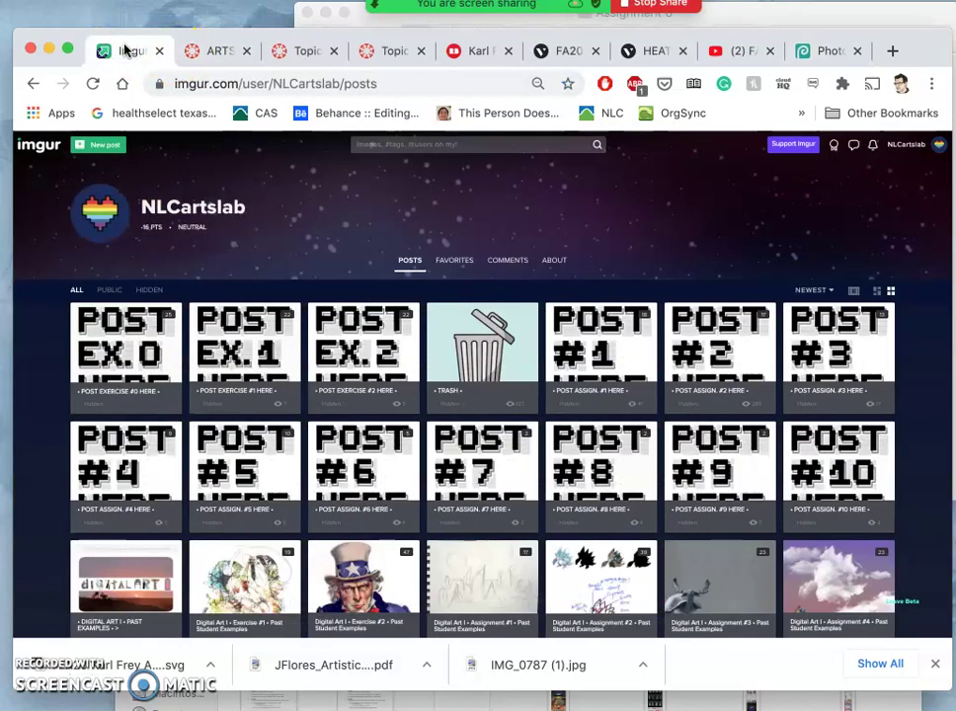
left_click(366, 464)
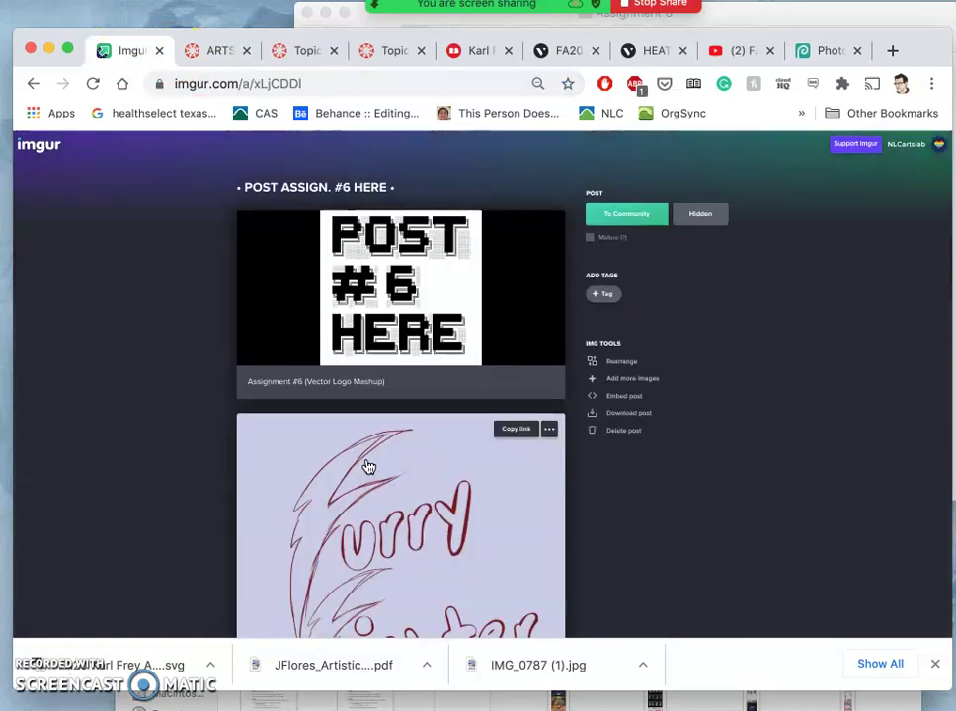
scroll(368, 466, "down", 20)
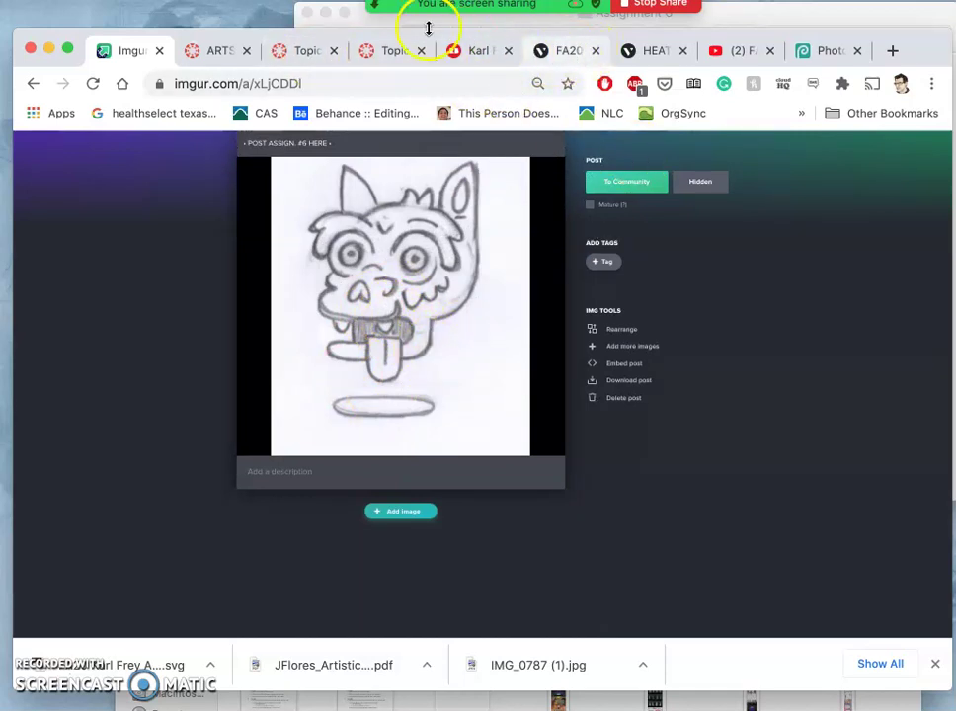
Step: Hide the white Background layer and export the logo as a transparent PNG
left_click(822, 50)
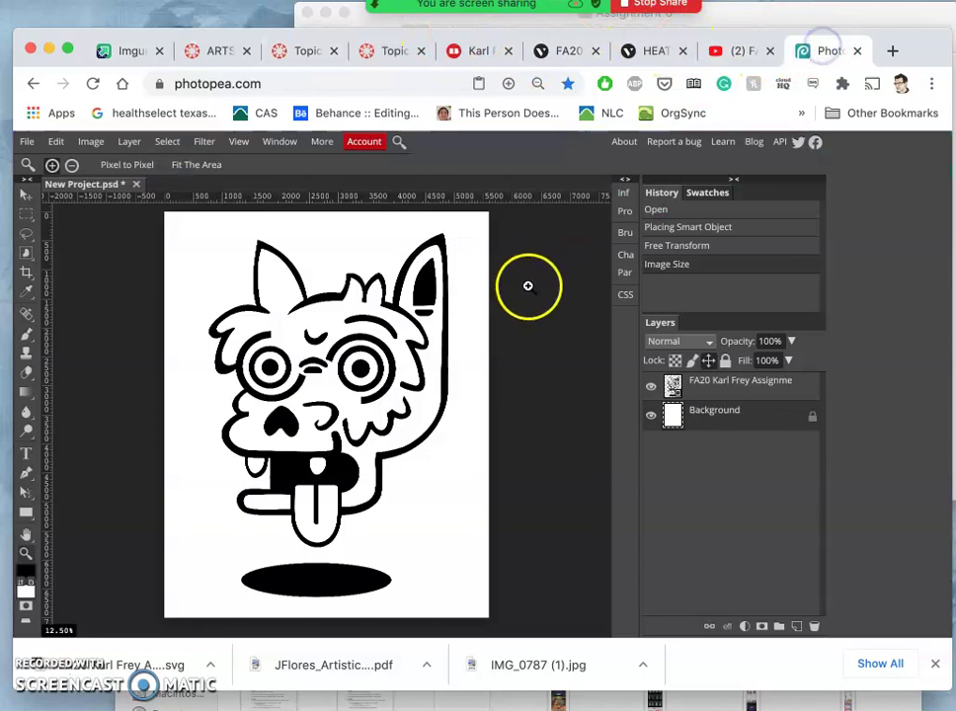
left_click(651, 415)
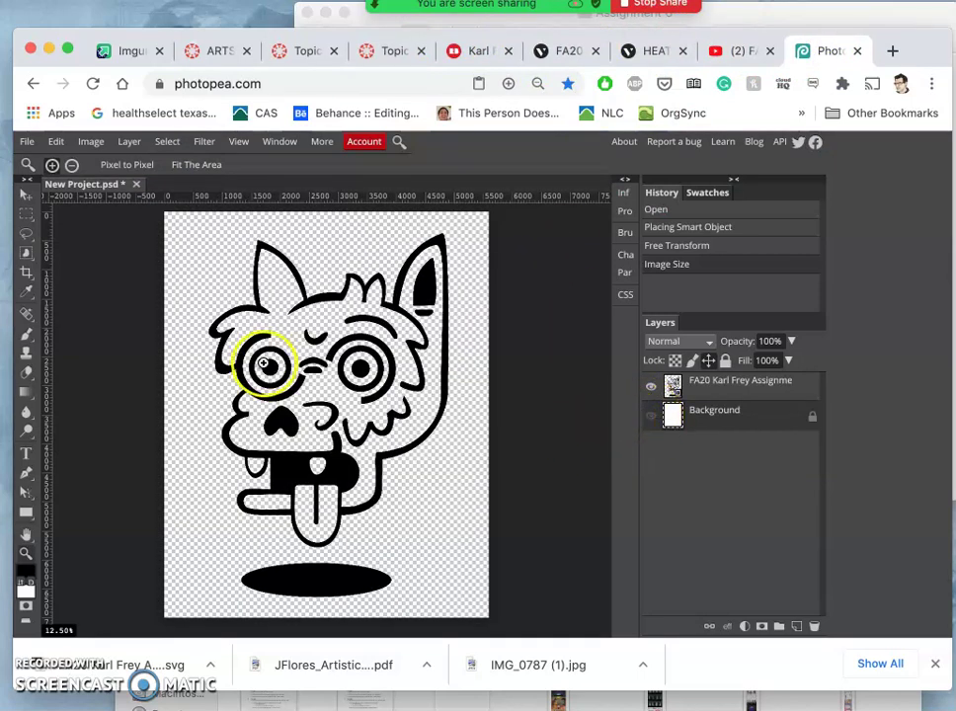
left_click(27, 145)
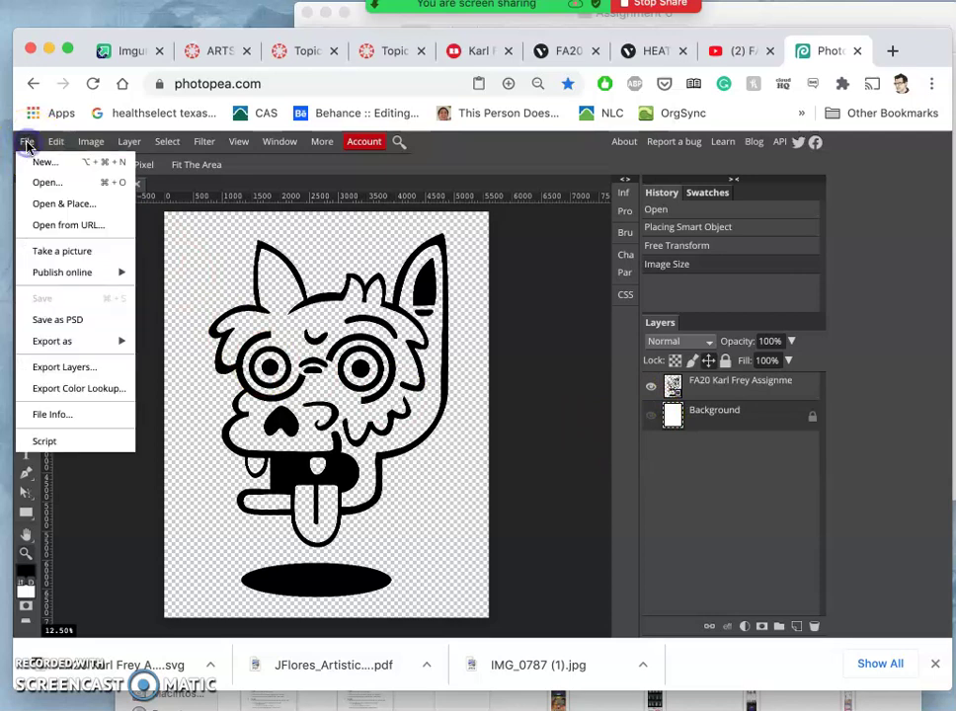
mouse_move(67, 347)
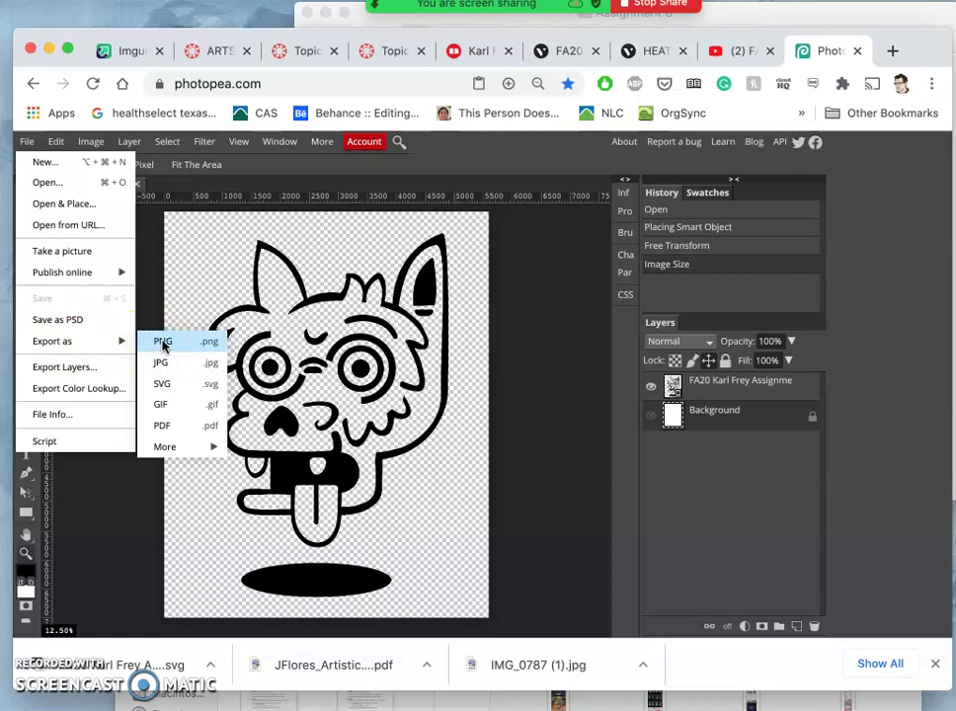
left_click(204, 342)
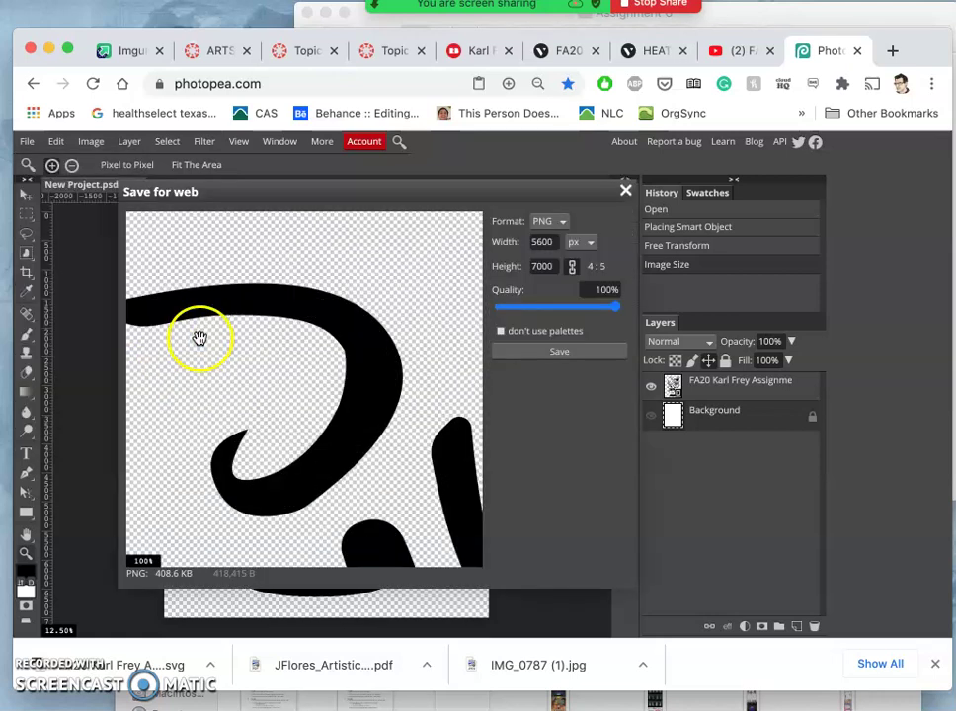
left_click(557, 350)
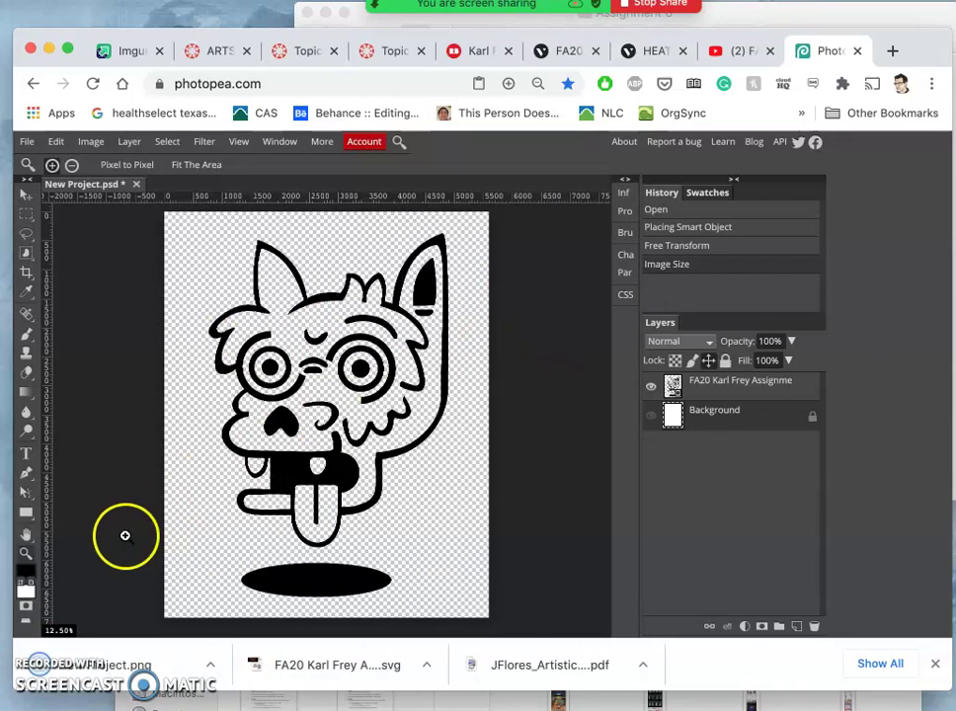
Step: Open Downloads in Finder and rename New Project.png to test PNG.png
mouse_move(11, 629)
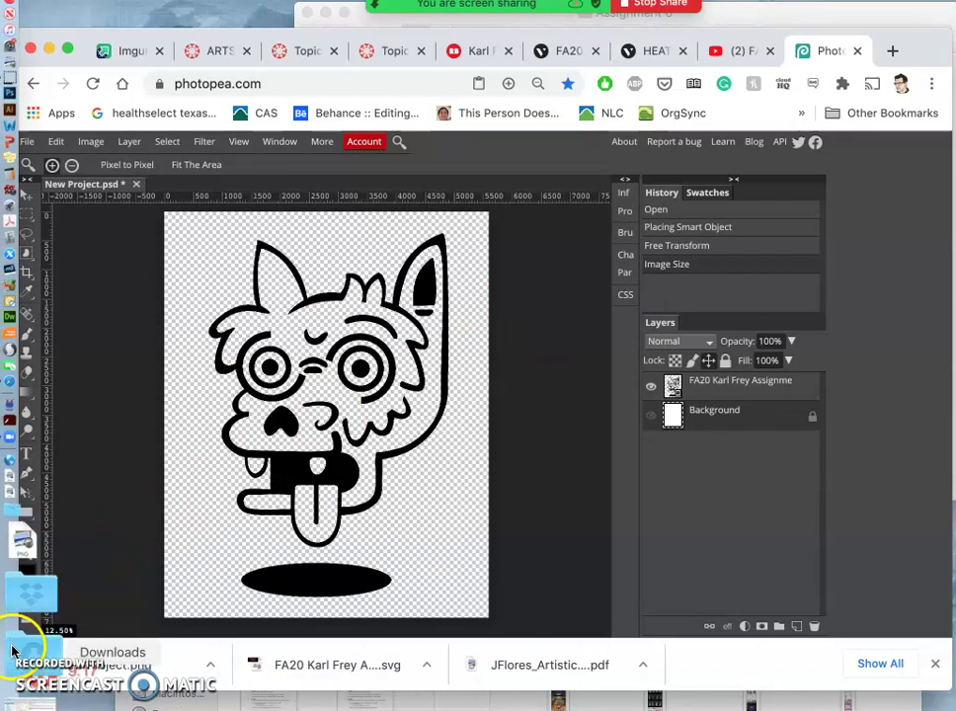
left_click(12, 649)
scroll(449, 551, "down", 10)
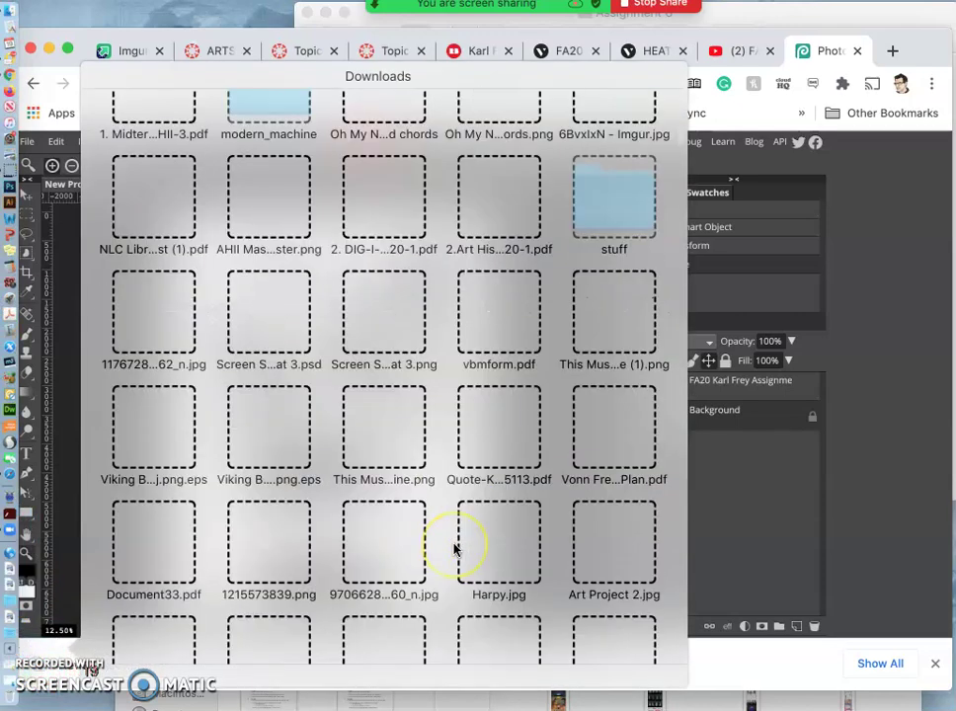
scroll(456, 549, "down", 15)
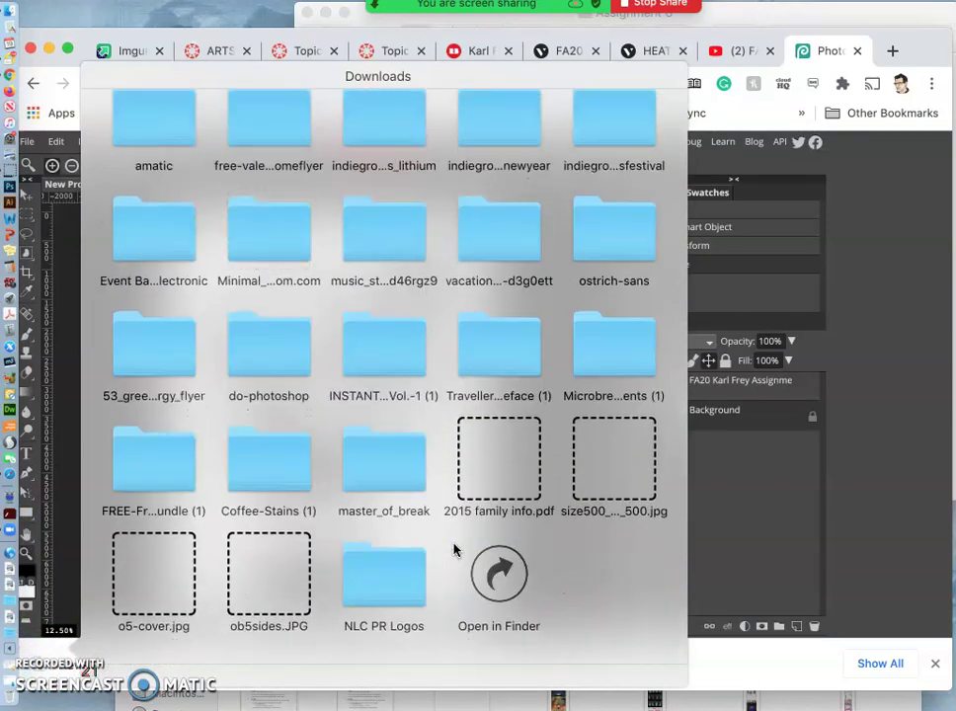
left_click(501, 598)
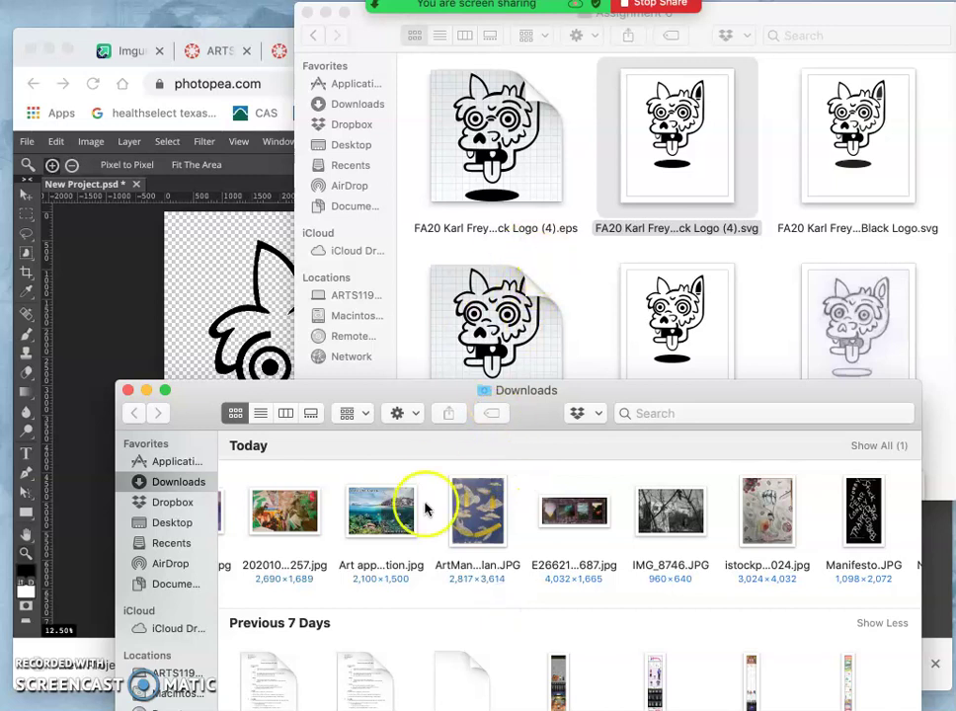
scroll(632, 533, "right", 5)
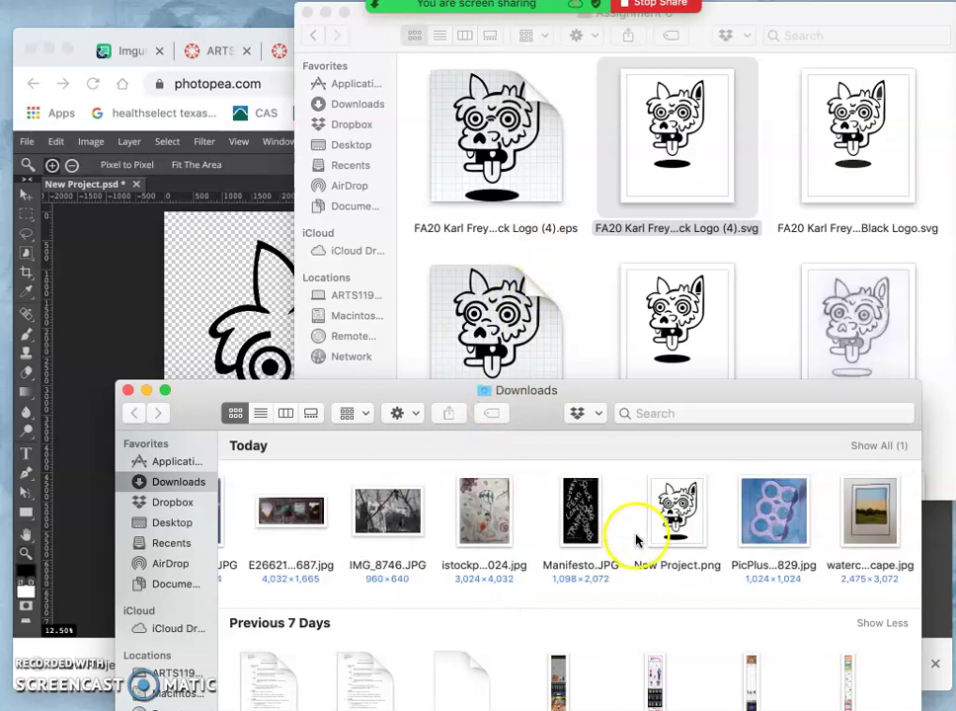
left_click(680, 568)
left_click(680, 567)
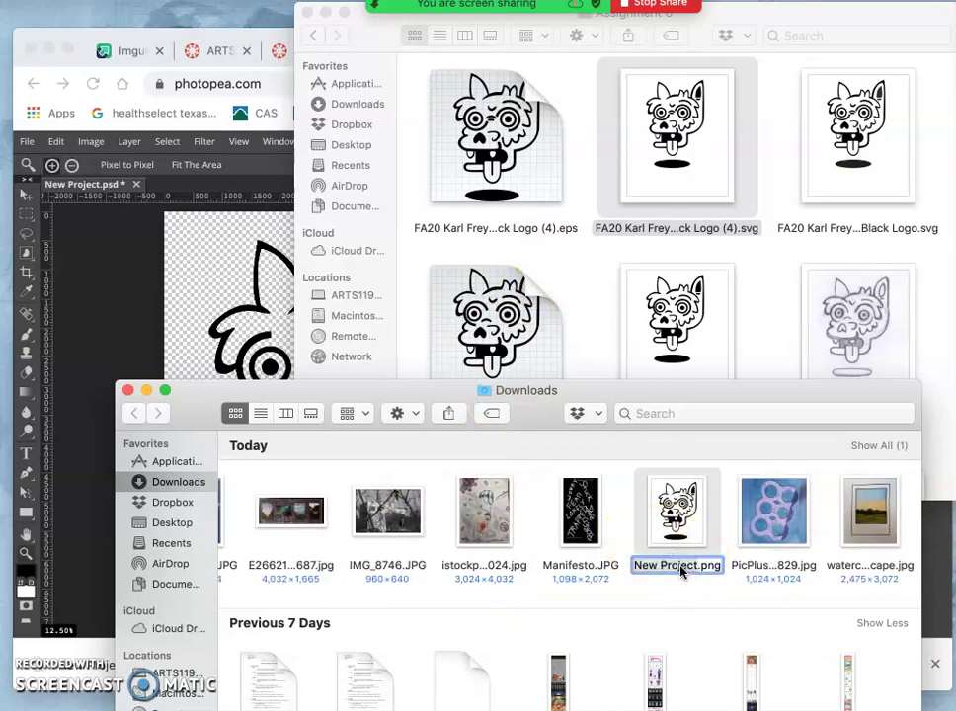
type("t")
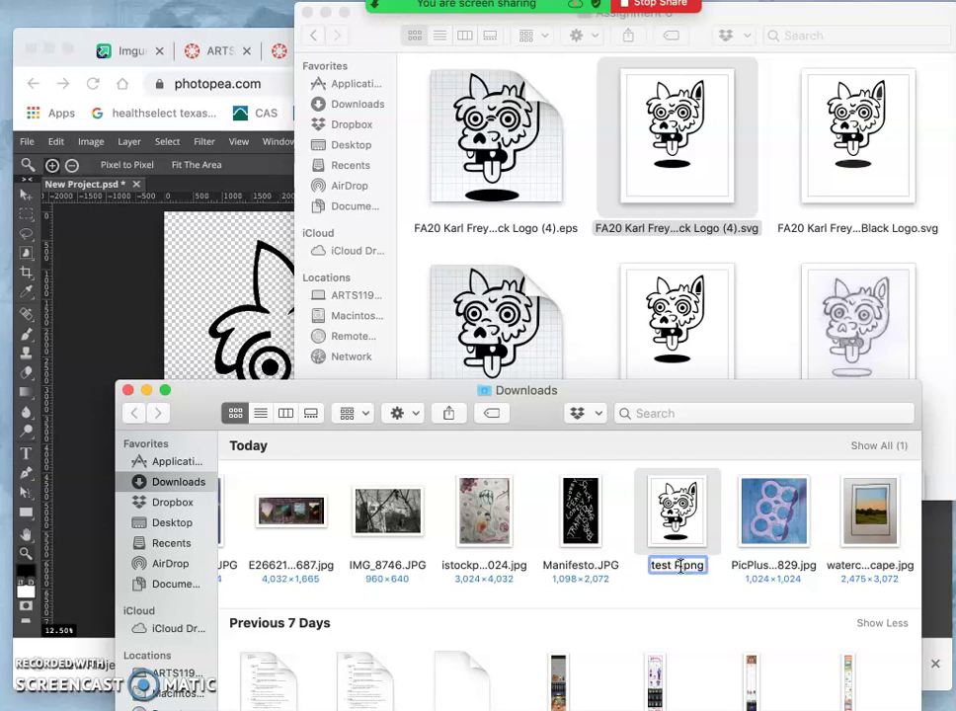
type("est PNG")
Step: Move test PNG.png into the Assignment 6 folder and copy it
left_click(732, 624)
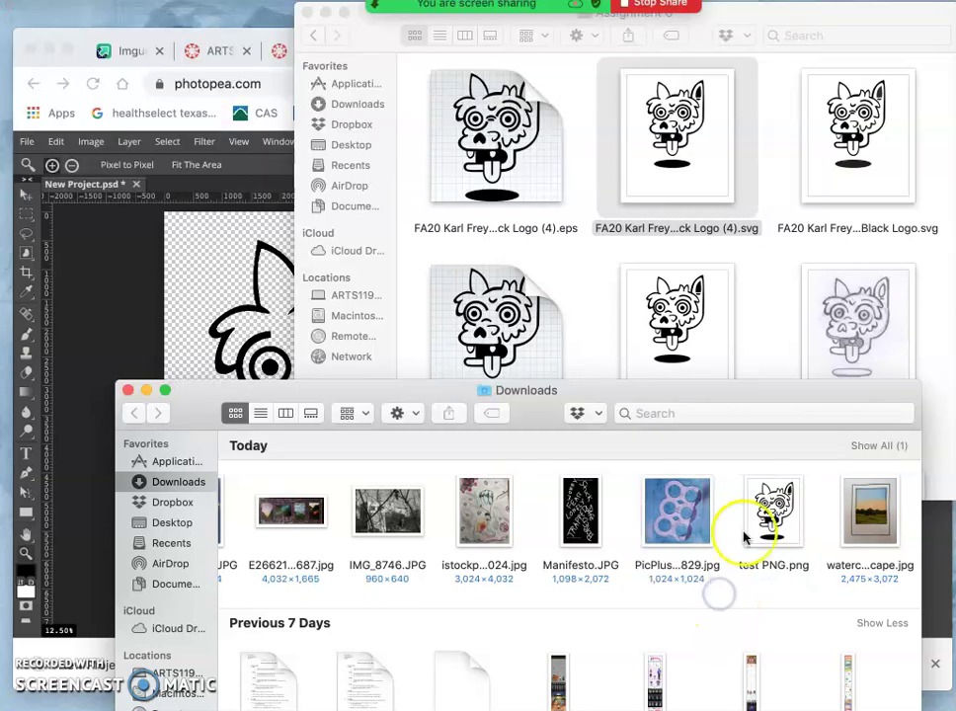
left_click_drag(752, 519, 757, 295)
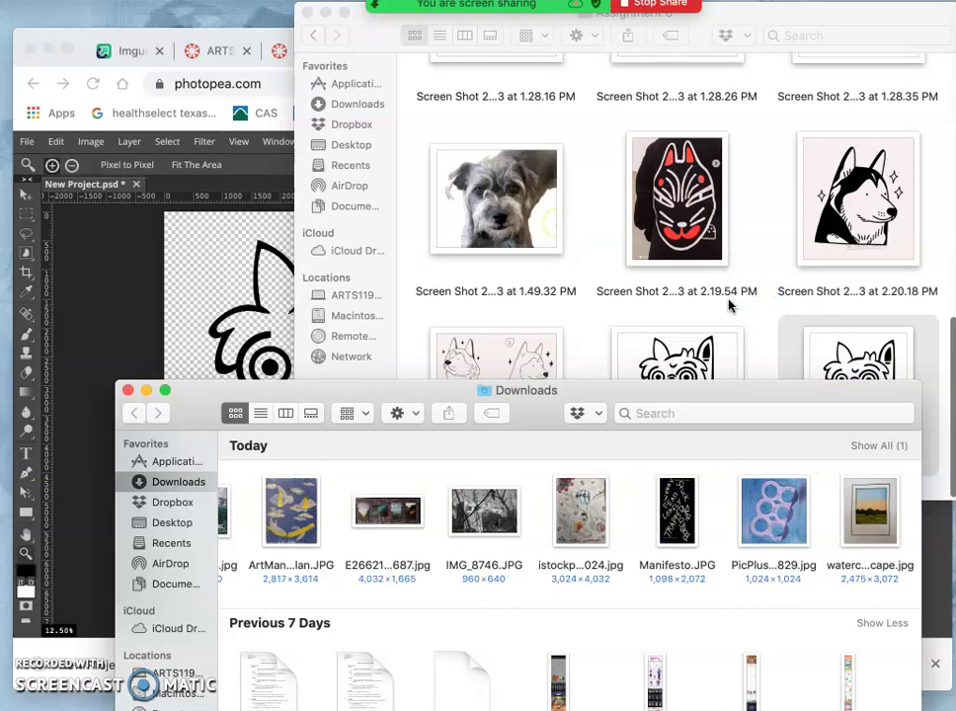
left_click(735, 312)
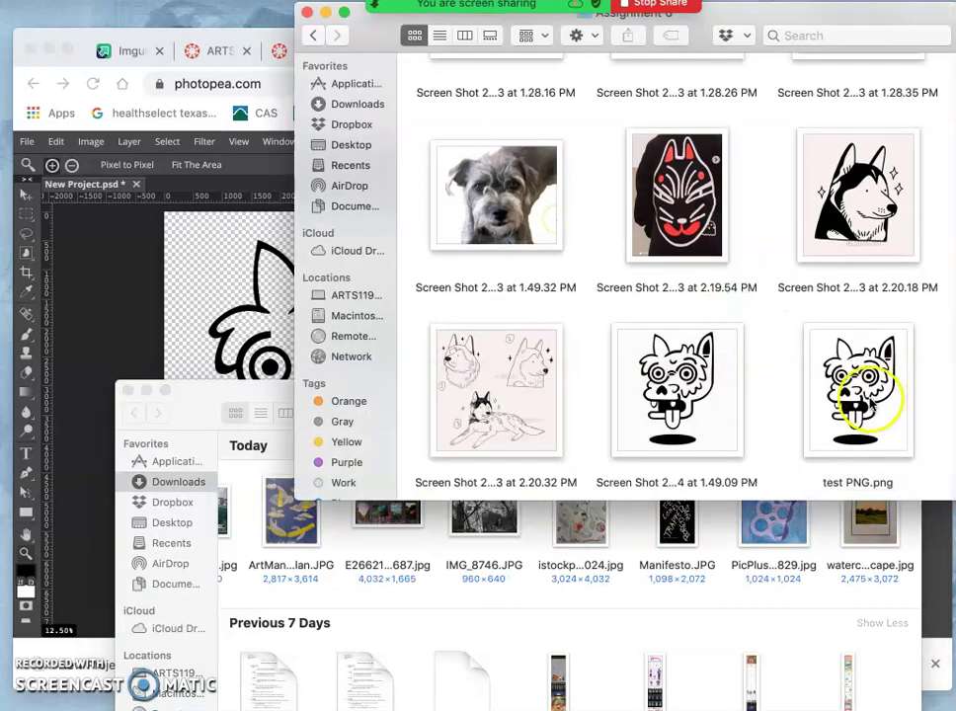
right_click(855, 395)
left_click(920, 561)
Step: Add test PNG.png to the Imgur assignment post by dragging it from Finder
left_click(119, 57)
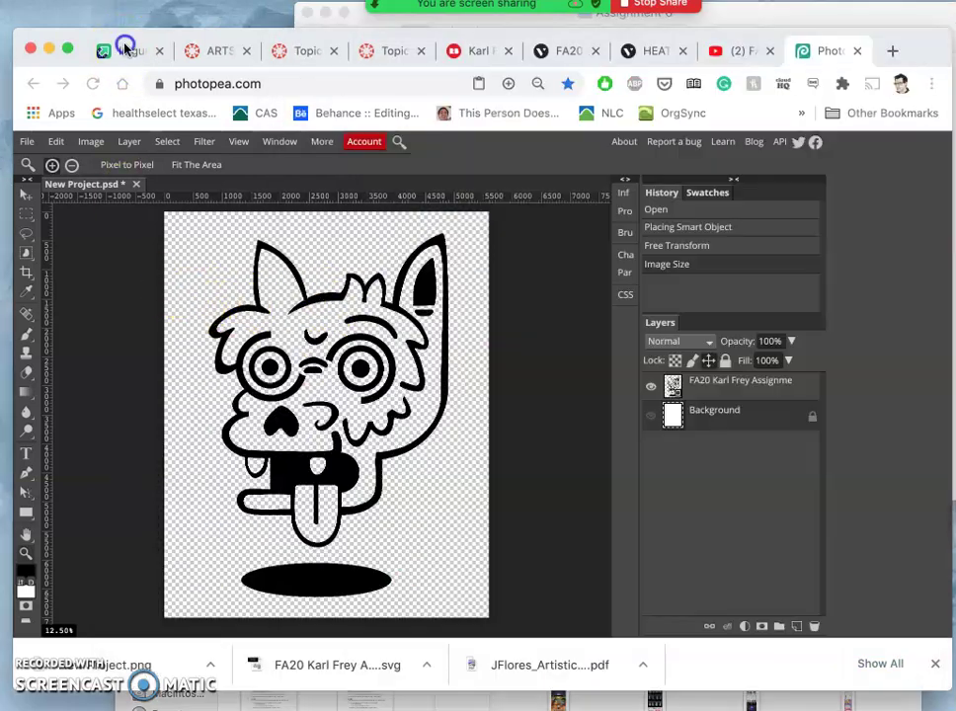
left_click(122, 47)
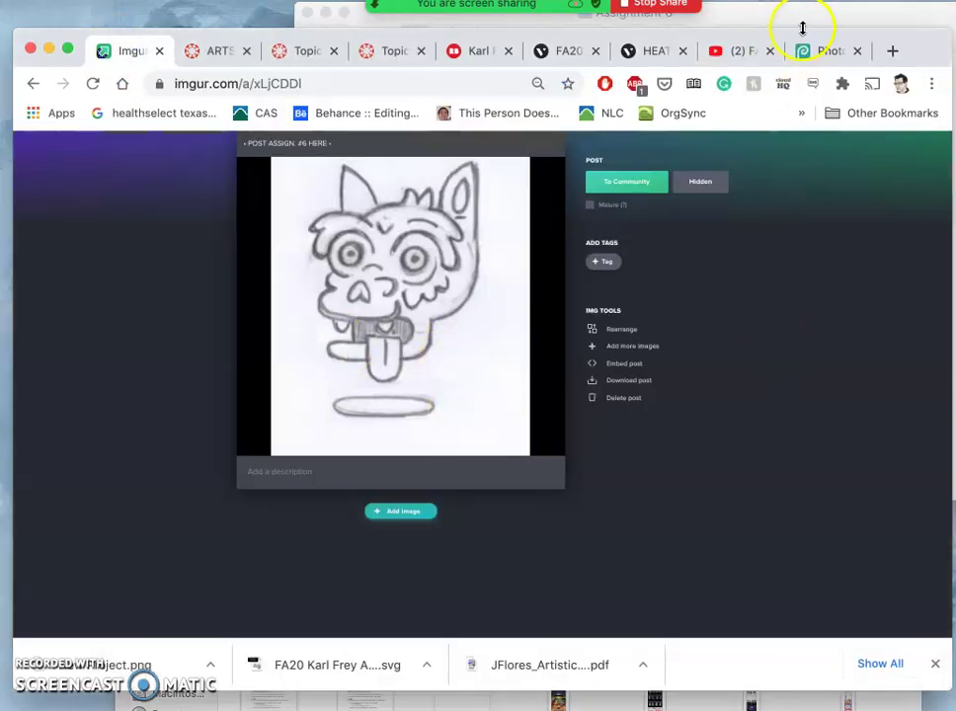
left_click(847, 15)
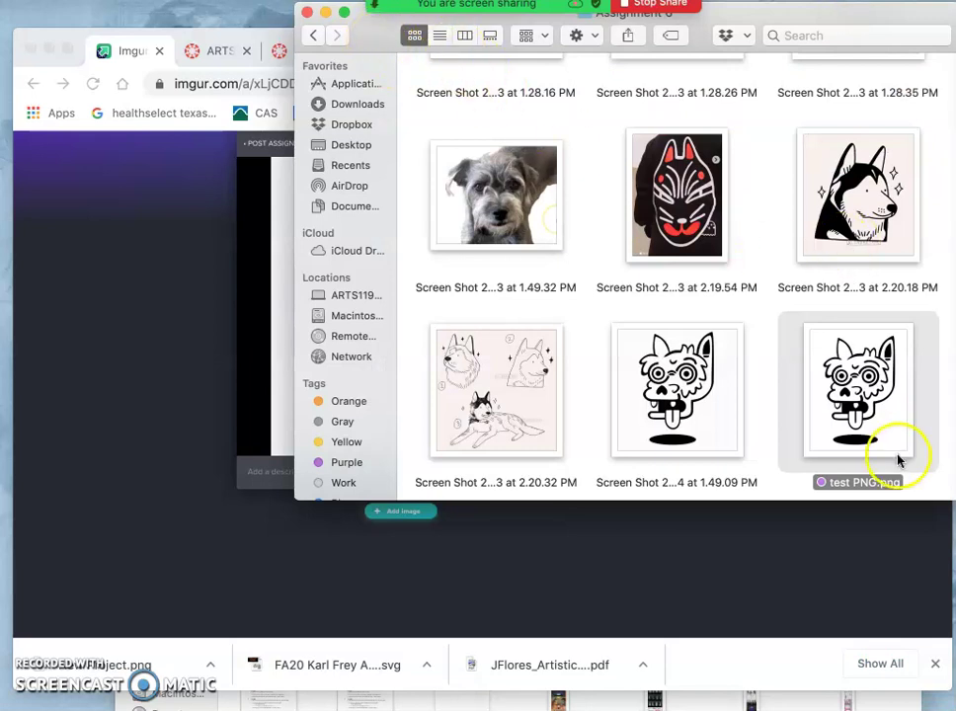
left_click_drag(899, 462, 389, 560)
left_click(471, 520)
scroll(471, 521, "down", 5)
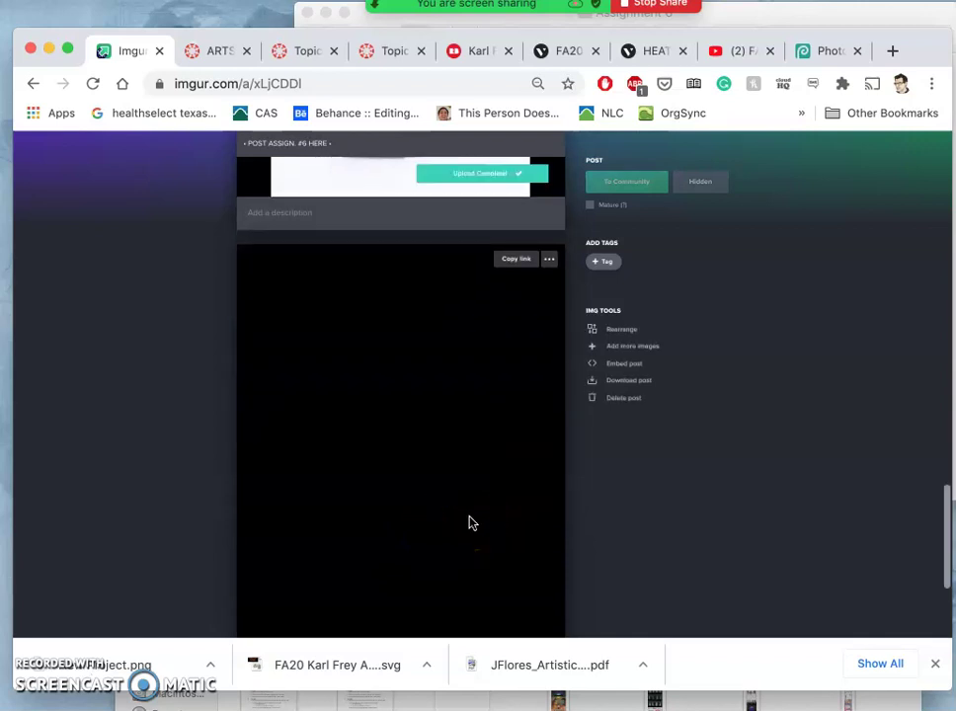
mouse_move(484, 498)
left_mouse_down()
mouse_move(445, 370)
mouse_move(420, 402)
mouse_move(401, 360)
mouse_move(414, 377)
mouse_move(427, 342)
left_mouse_up()
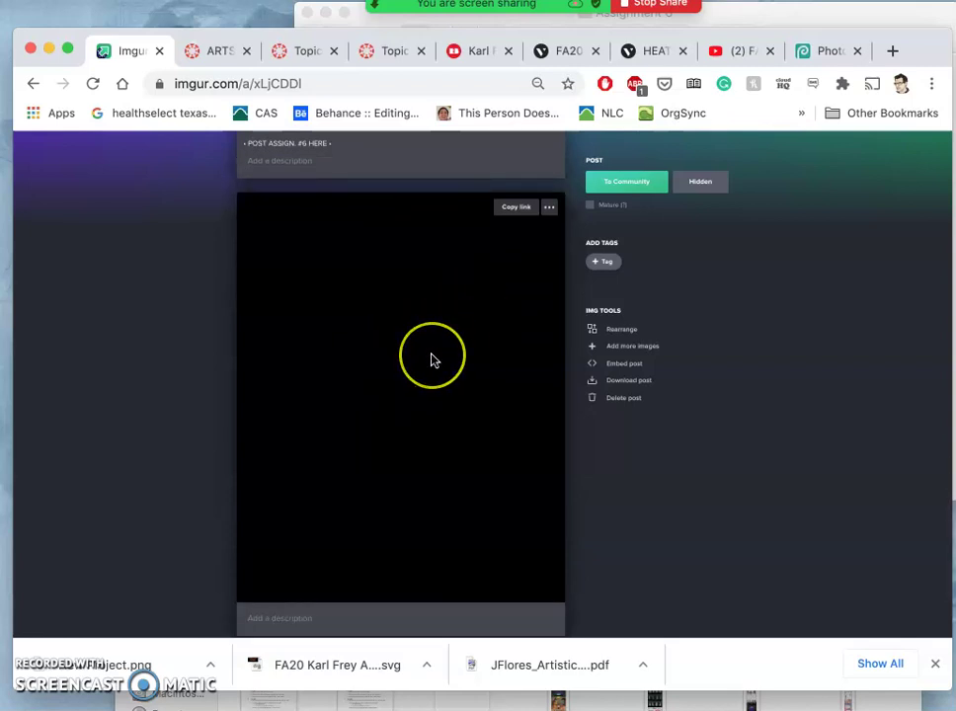
left_click(444, 360)
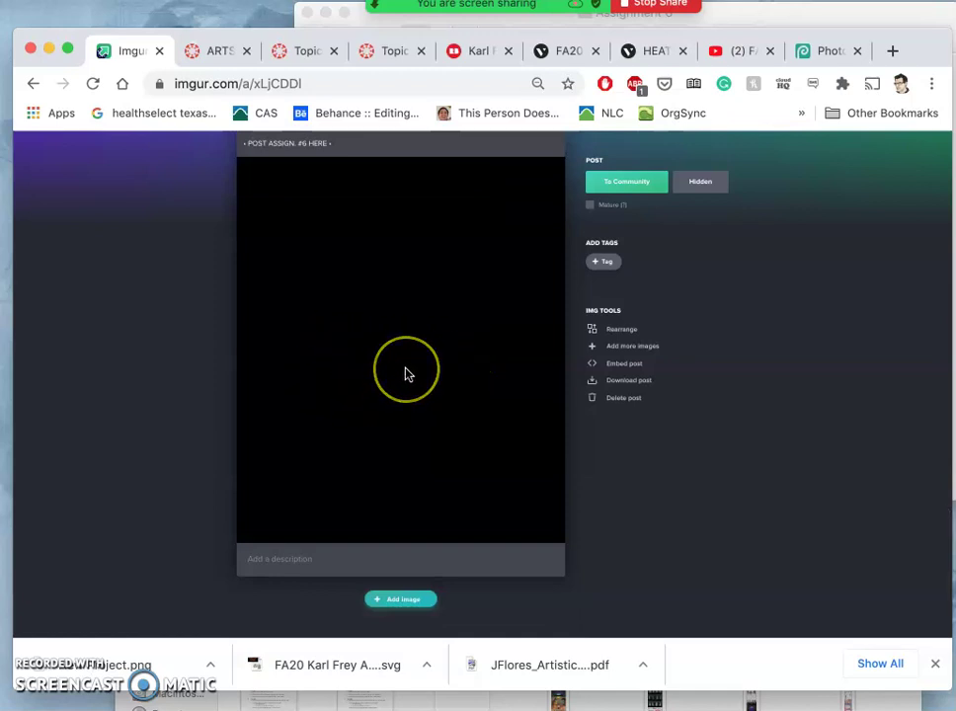
Step: Zoom the Imgur page in and back out, then return to the Photopea project
key("super+equal")
key("super+equal")
key("super+equal")
key("super+equal")
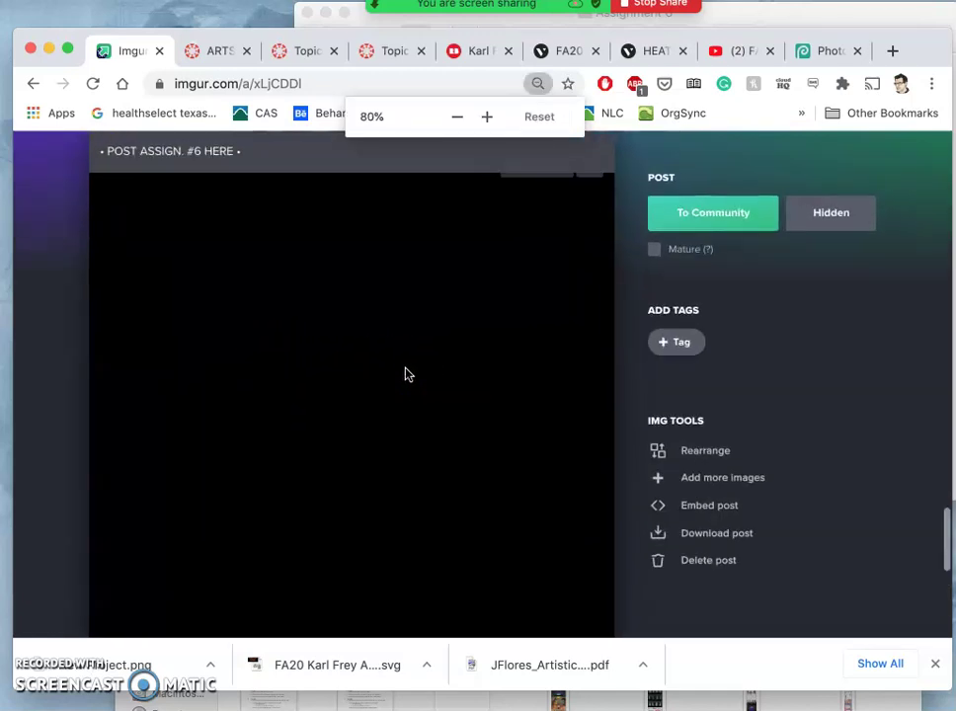
left_click(479, 367)
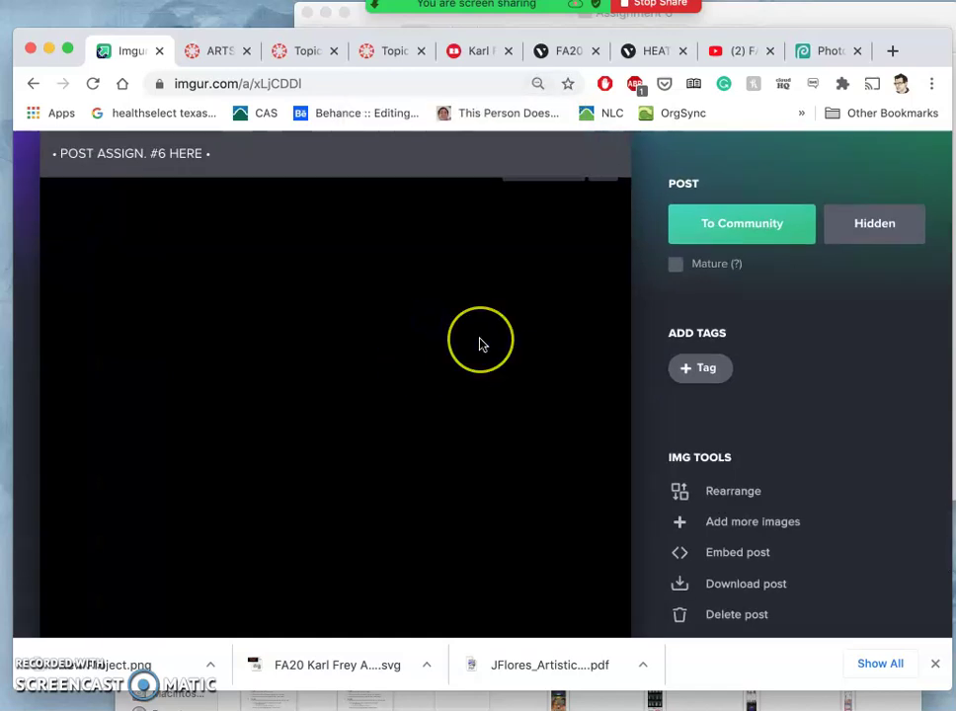
key("super+minus")
key("super+minus")
key("super+minus")
key("super+minus")
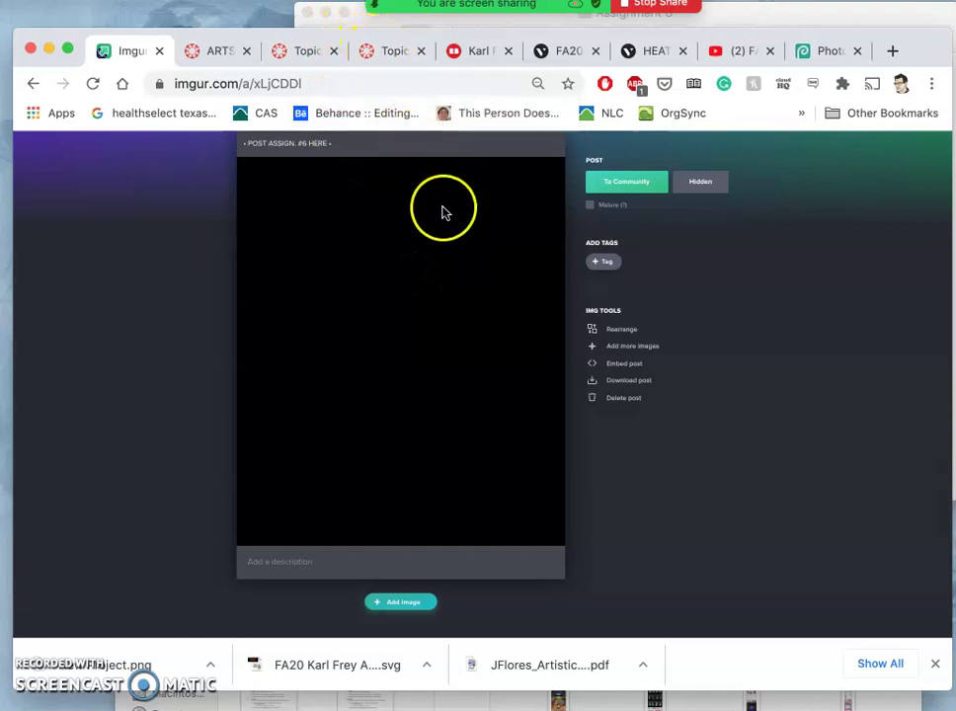
left_click(820, 49)
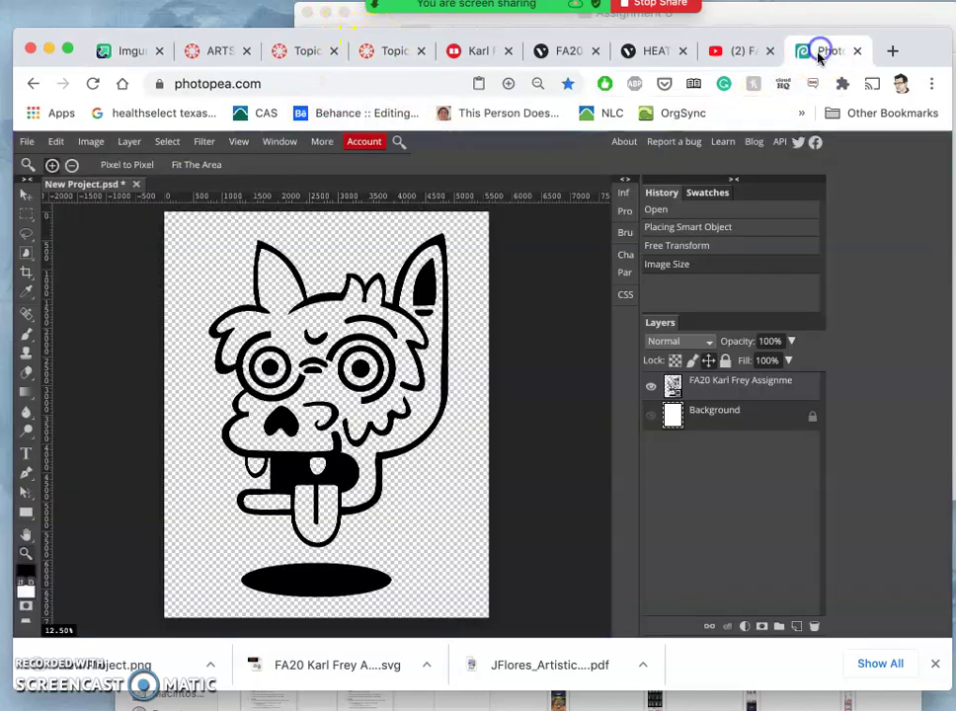
Step: Leave the logo layer's name unchanged, make the white Background visible again, and select it
left_click_drag(774, 399, 751, 401)
double_click(748, 399)
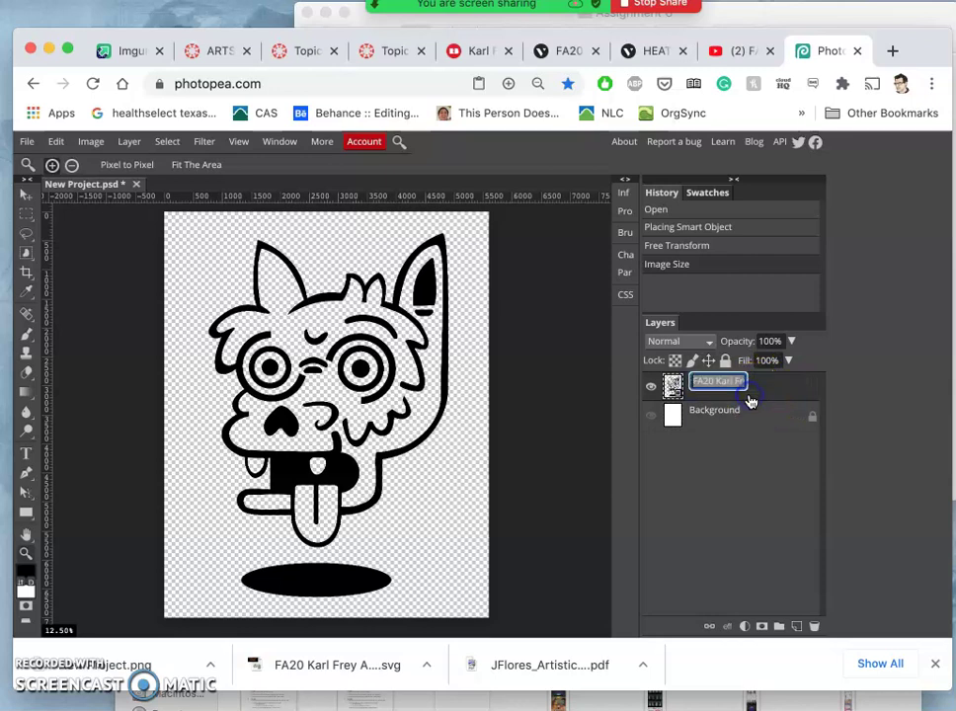
left_click(794, 381)
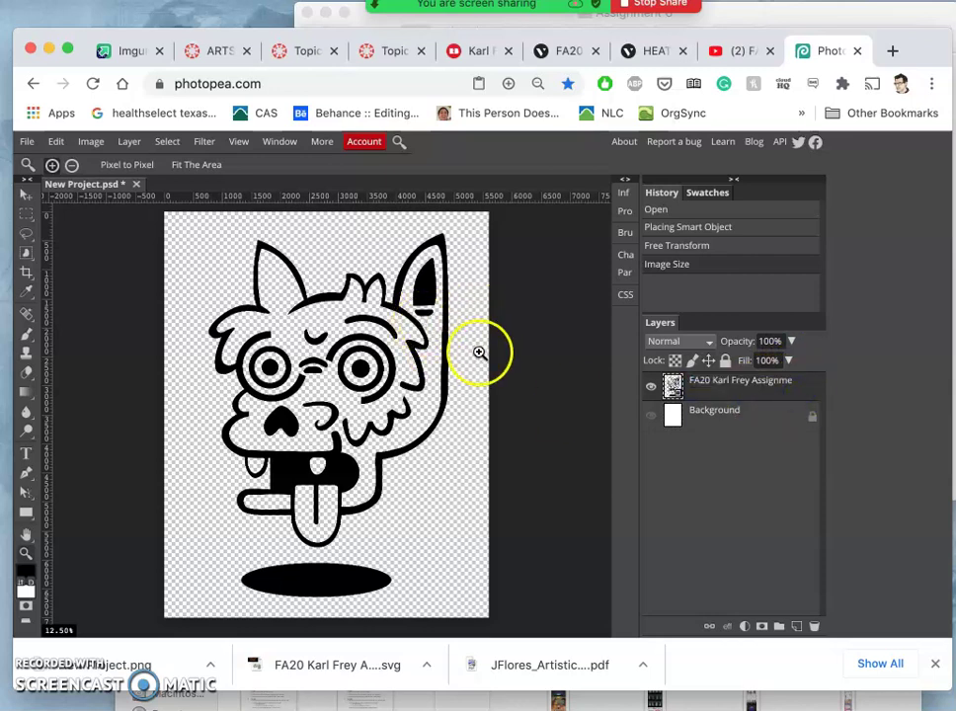
double_click(765, 397)
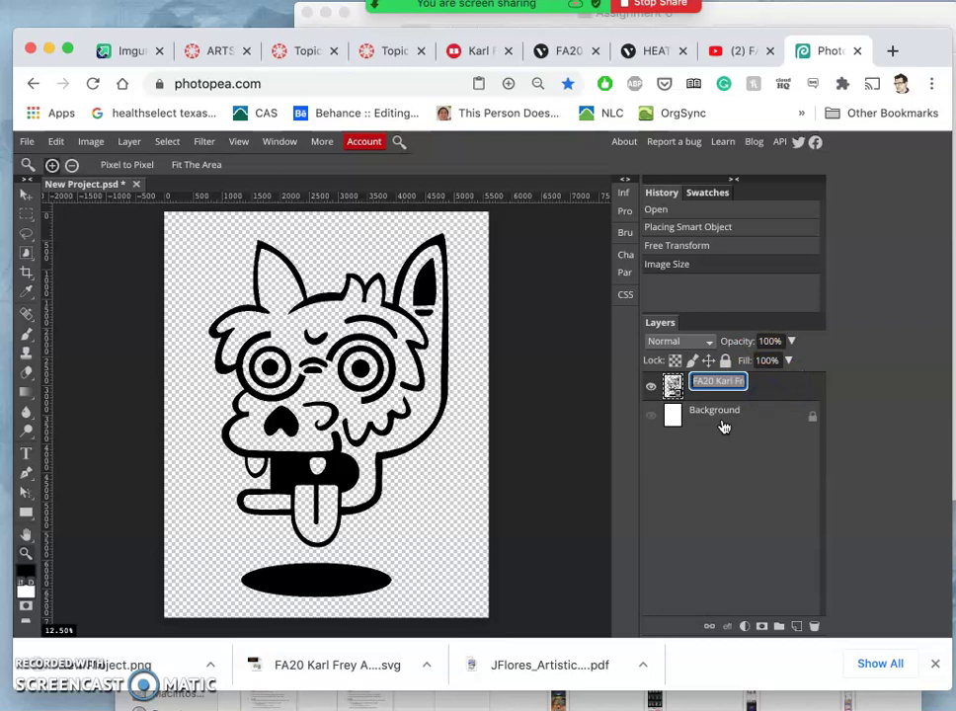
left_click(775, 395)
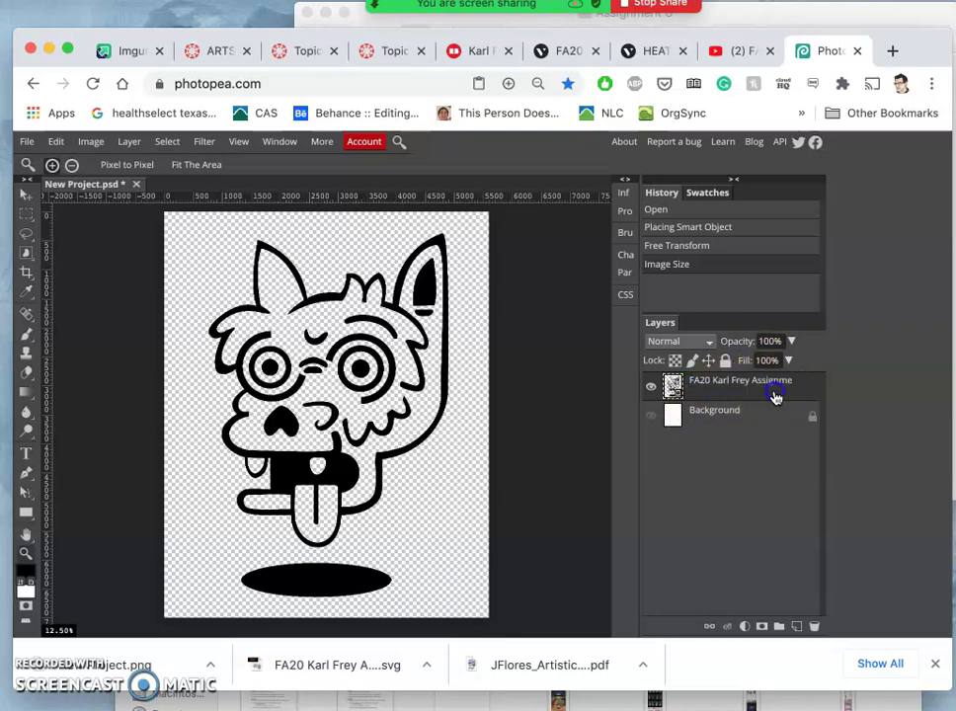
left_click(652, 416)
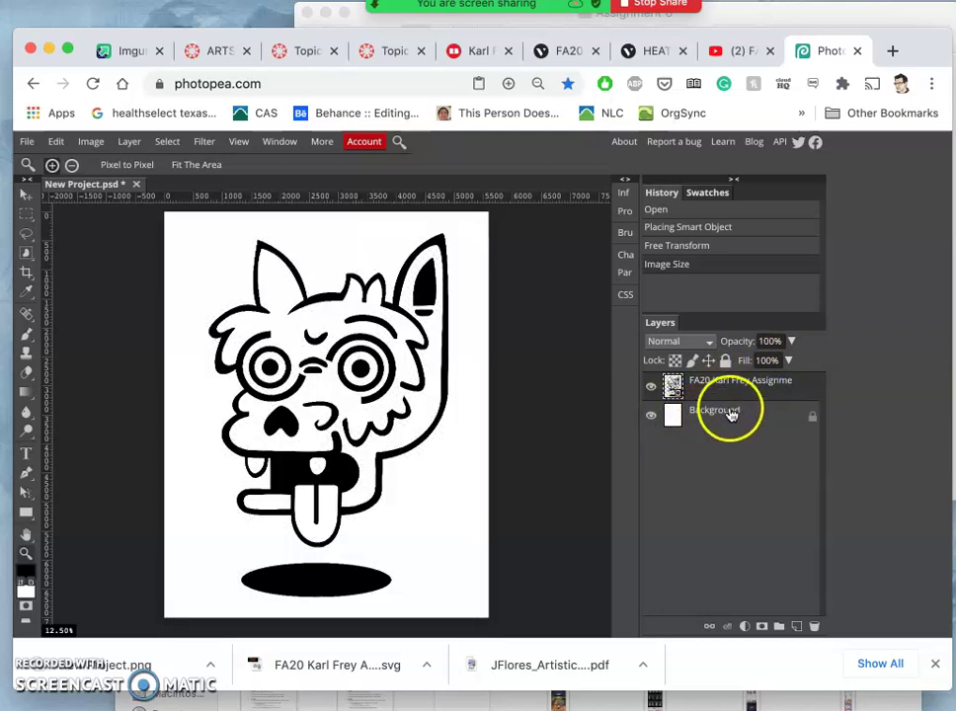
left_click(760, 417)
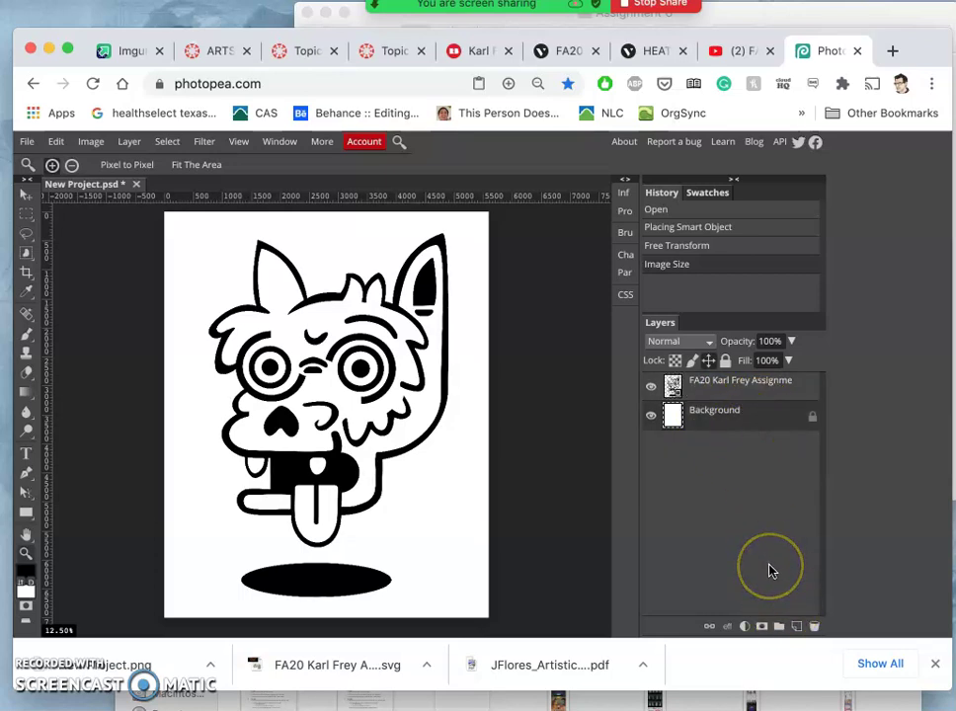
Step: Duplicate the Background layer and fill the copy with Gray
key("ctrl+j")
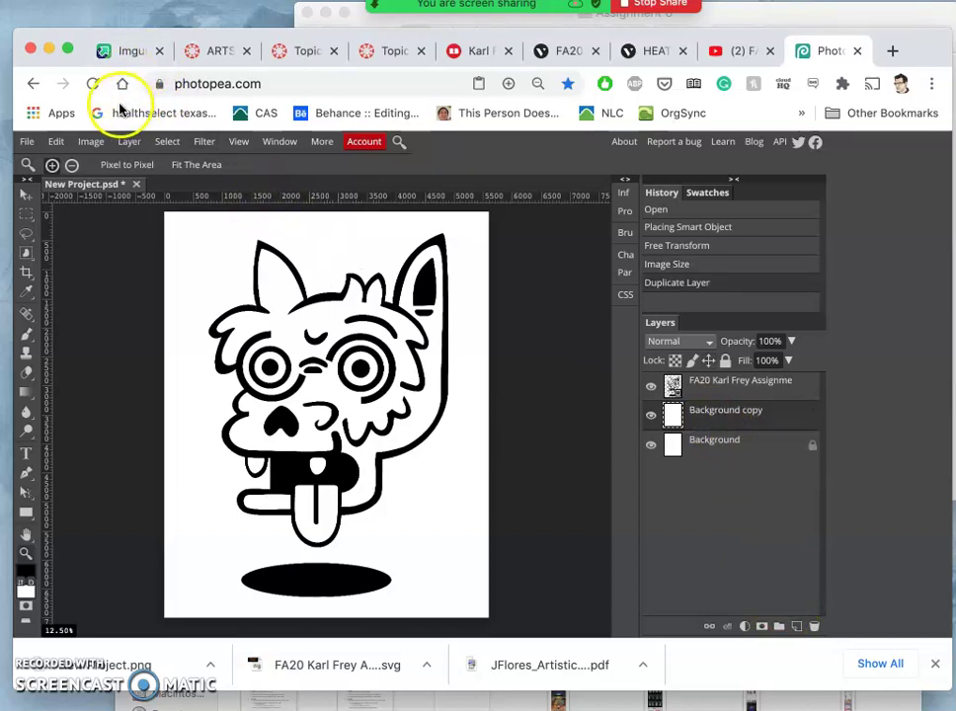
left_click(56, 144)
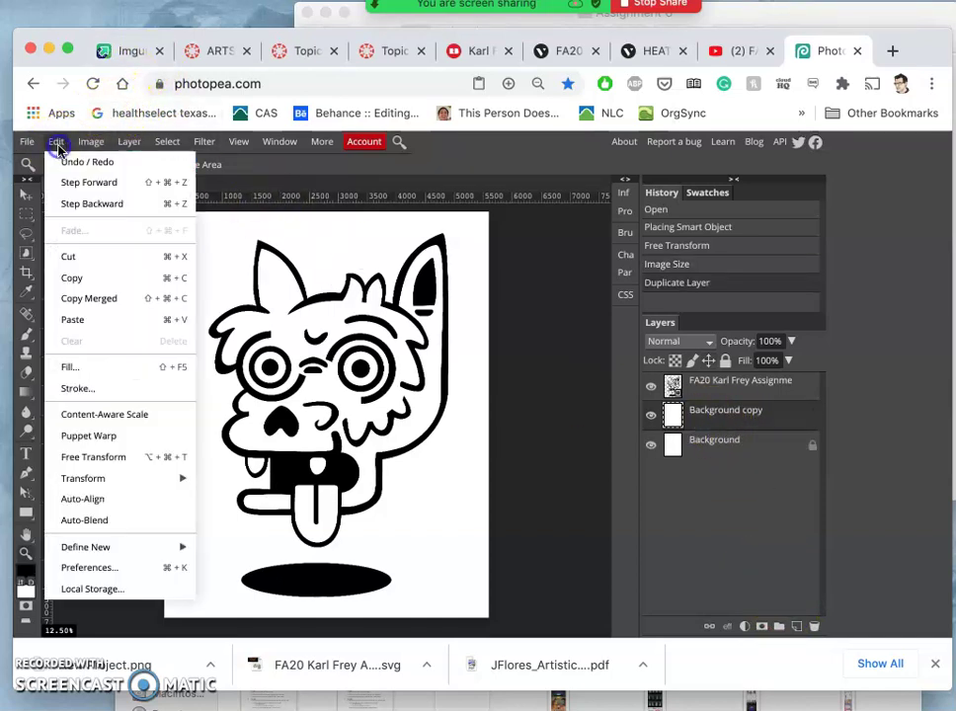
left_click(66, 366)
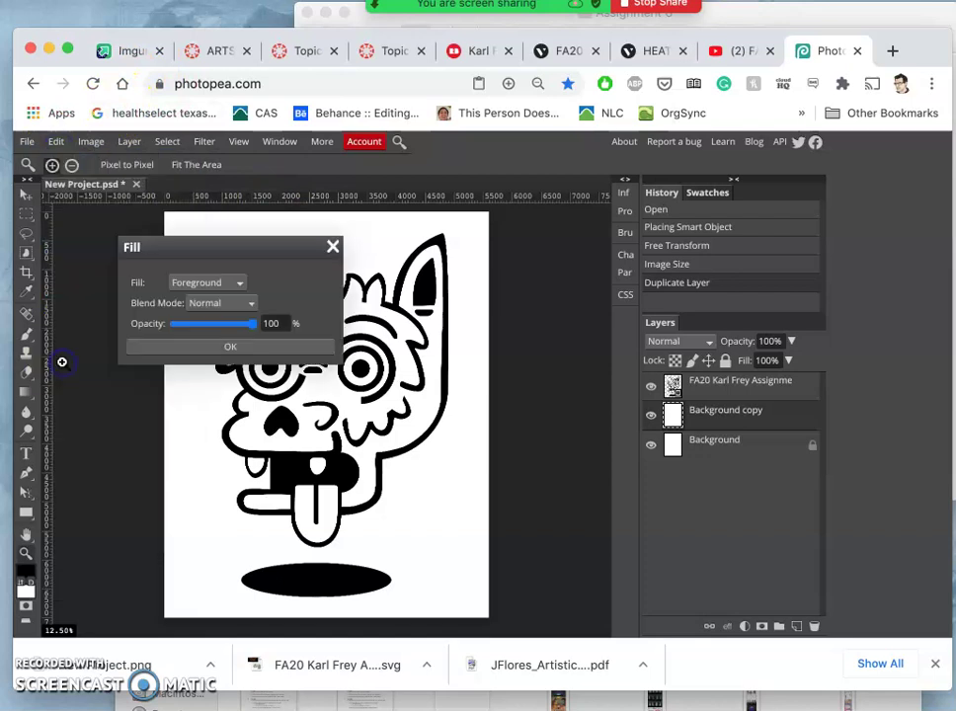
left_click(239, 282)
left_click(221, 330)
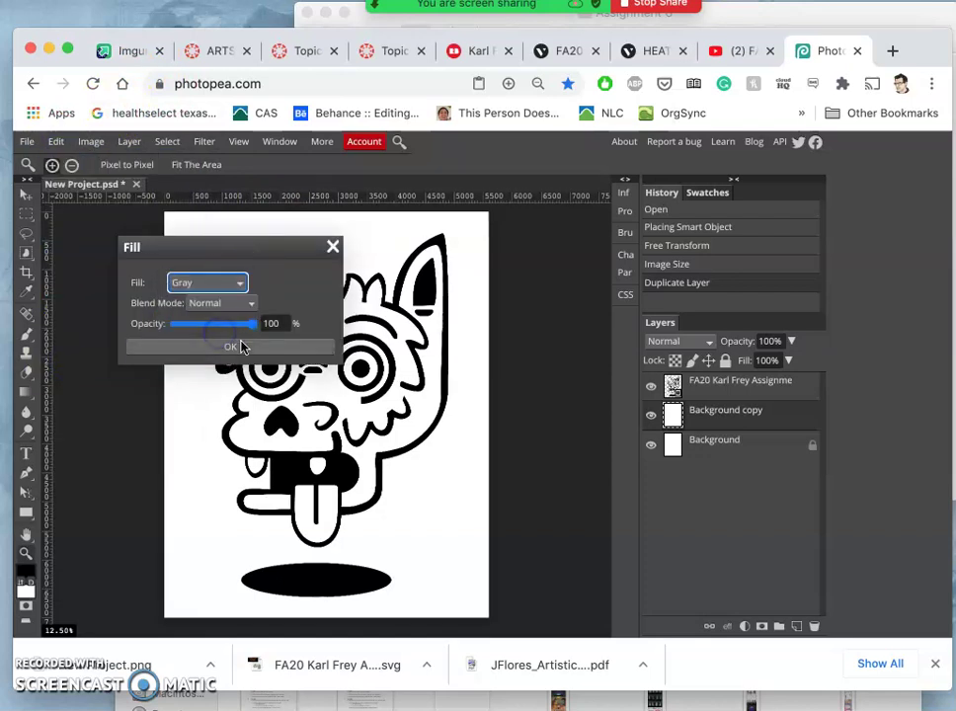
left_click(240, 345)
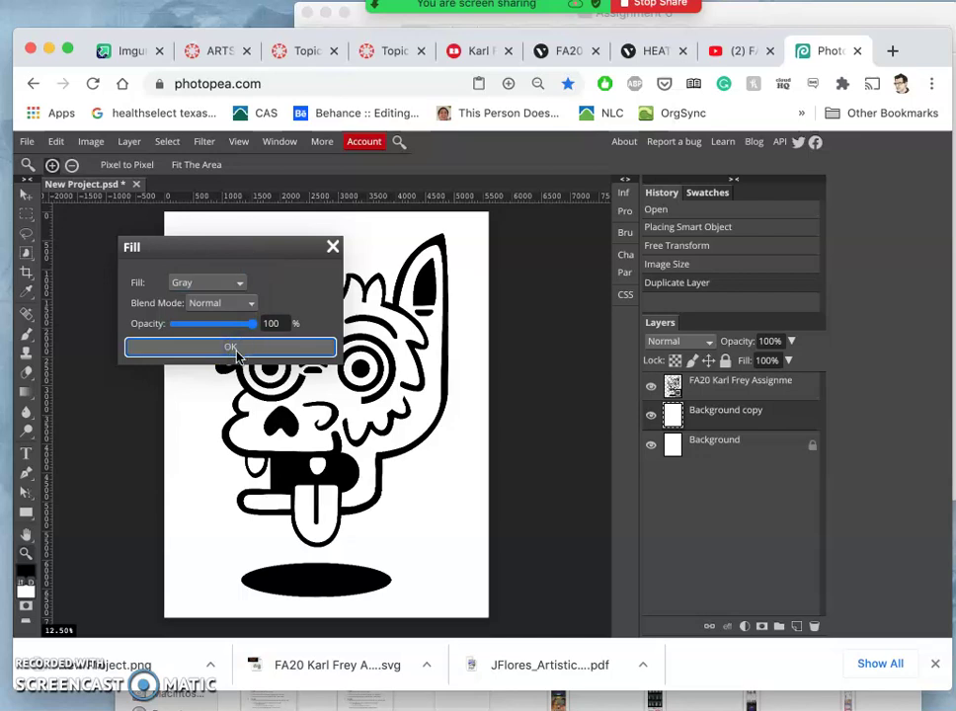
left_click(237, 351)
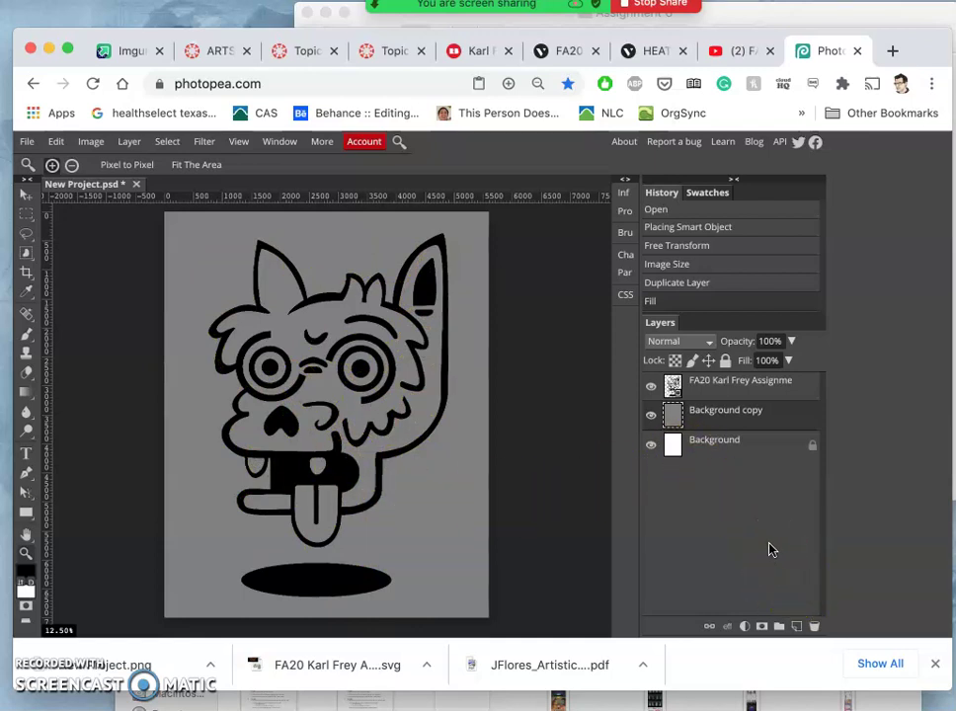
Step: Duplicate the gray layer and fill Background copy 2 with Black
key("super+j")
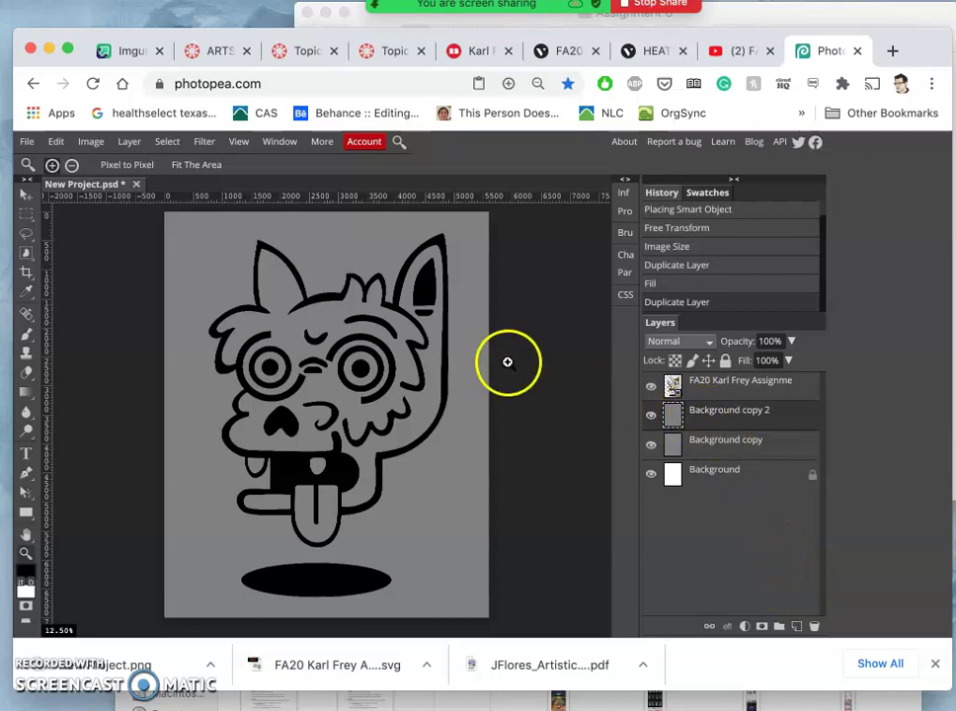
left_click(57, 142)
left_click(79, 367)
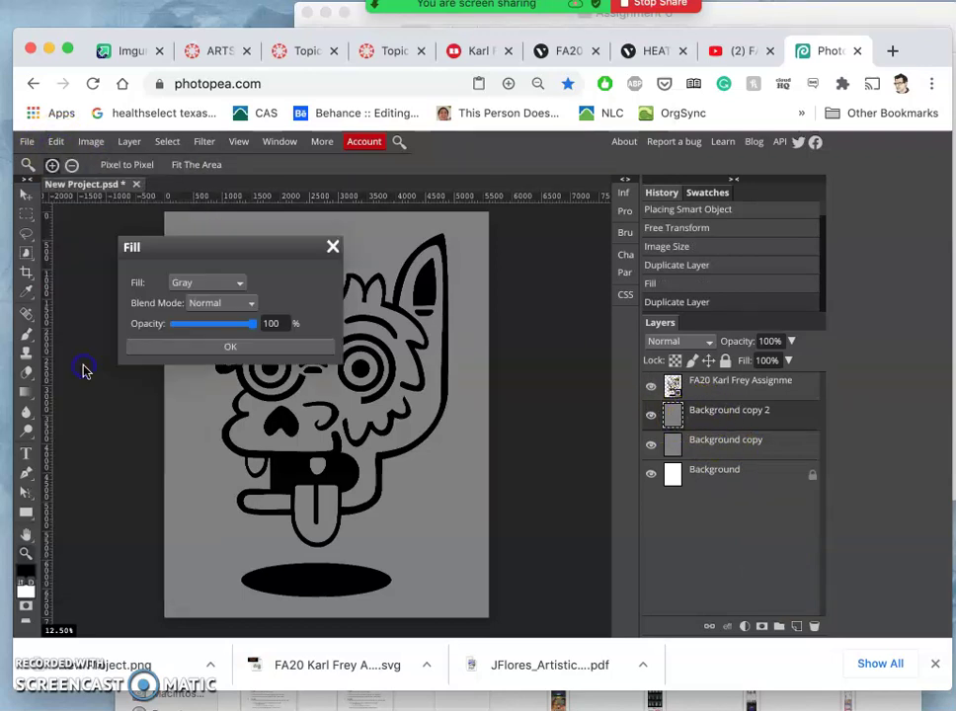
left_click(206, 285)
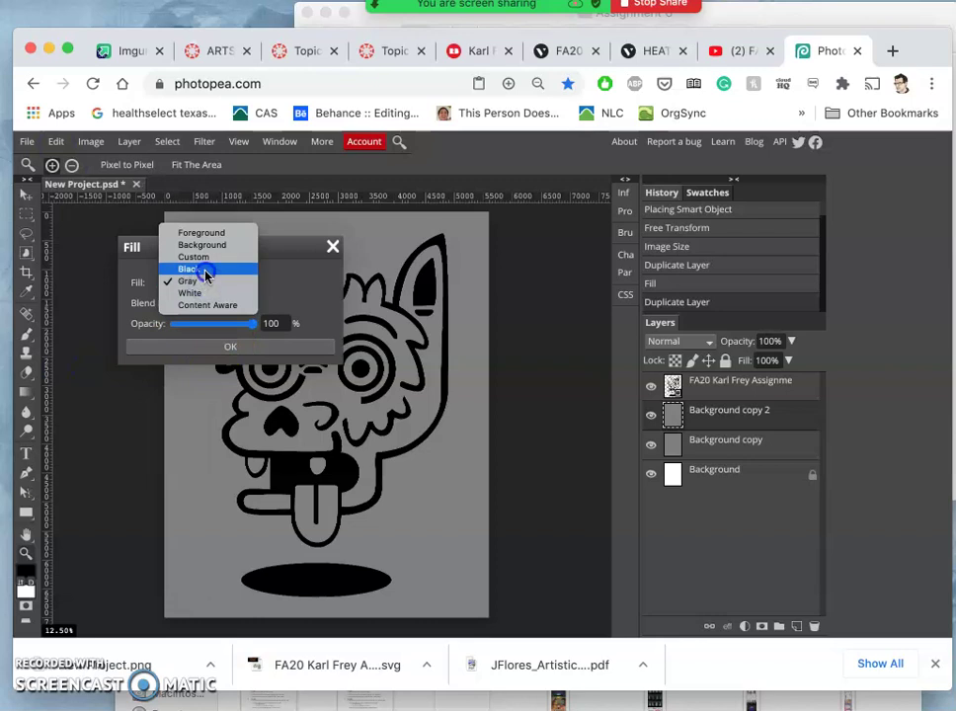
left_click(207, 269)
left_click(251, 348)
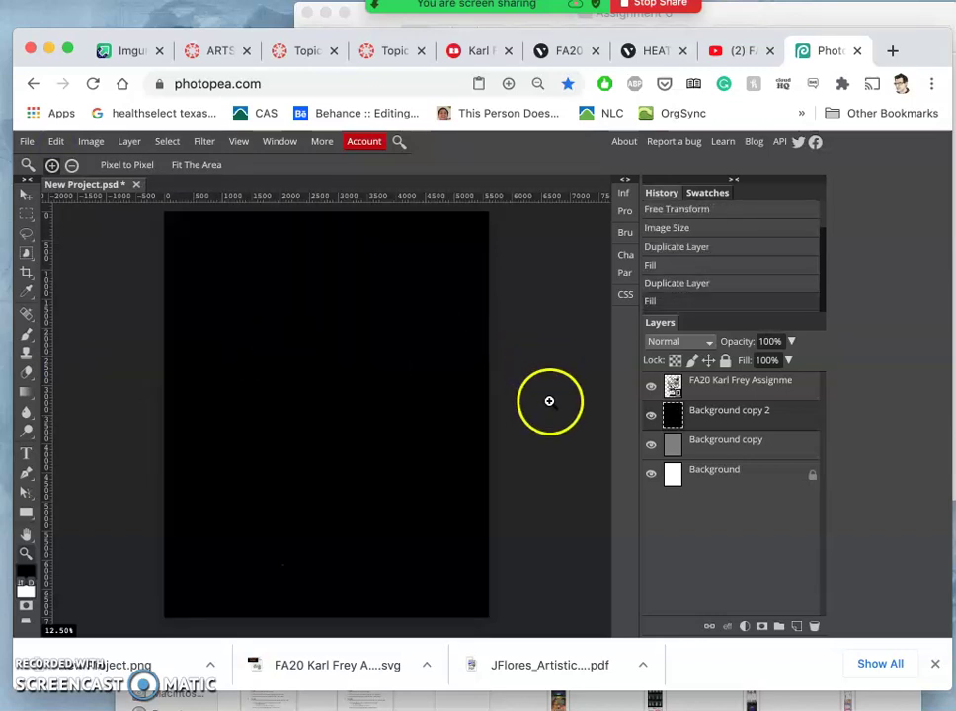
Step: Compare the logo over black and gray, leaving the black layer hidden
left_click(650, 416)
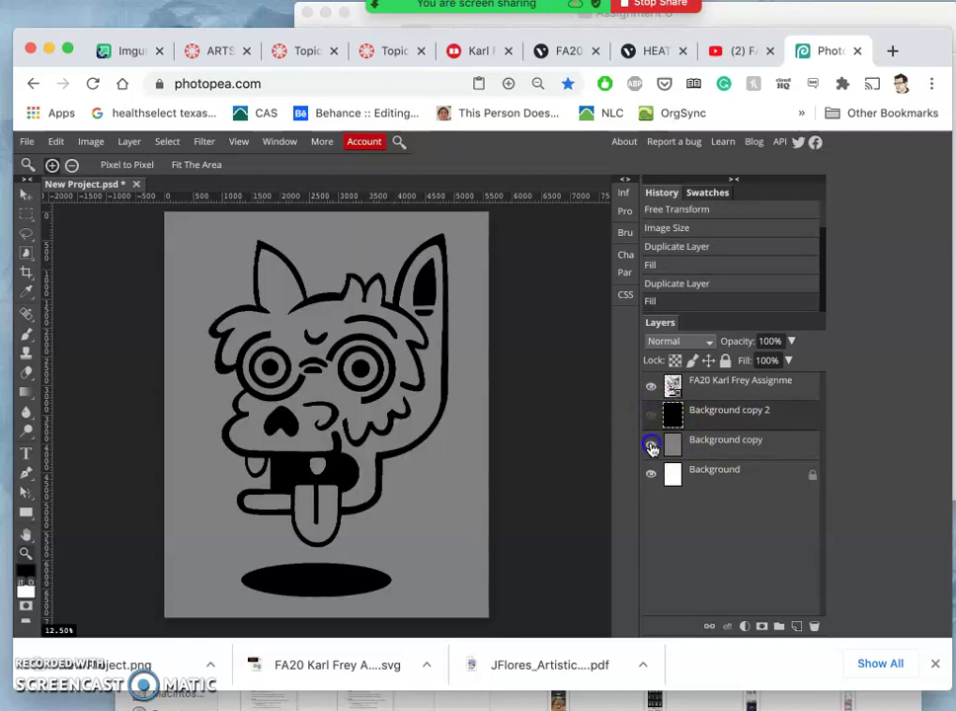
left_click(652, 445)
left_click(650, 446)
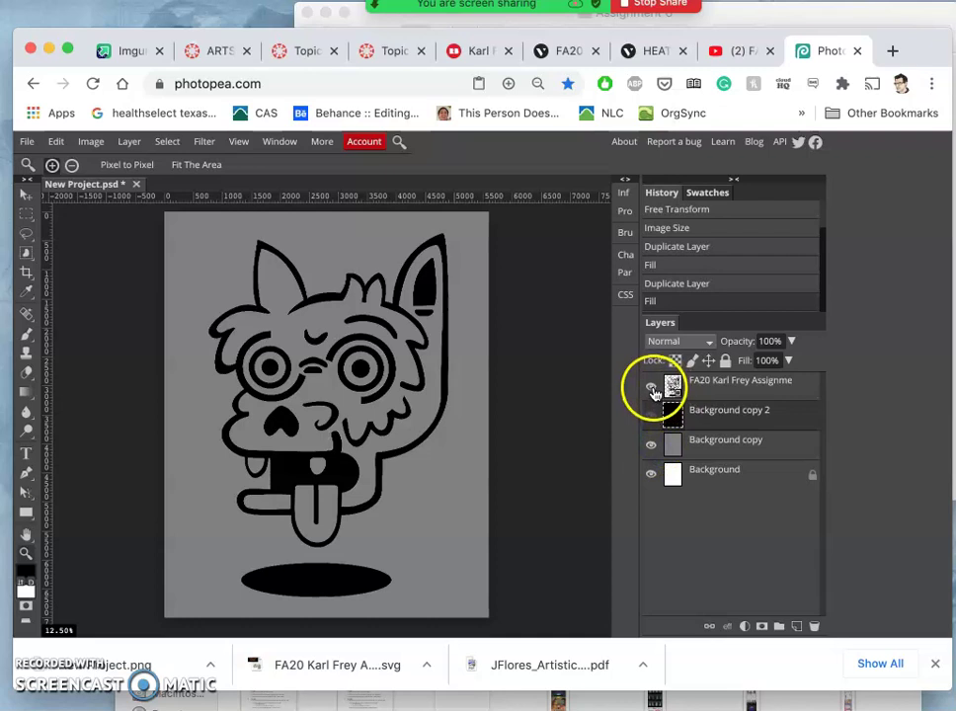
left_click(650, 414)
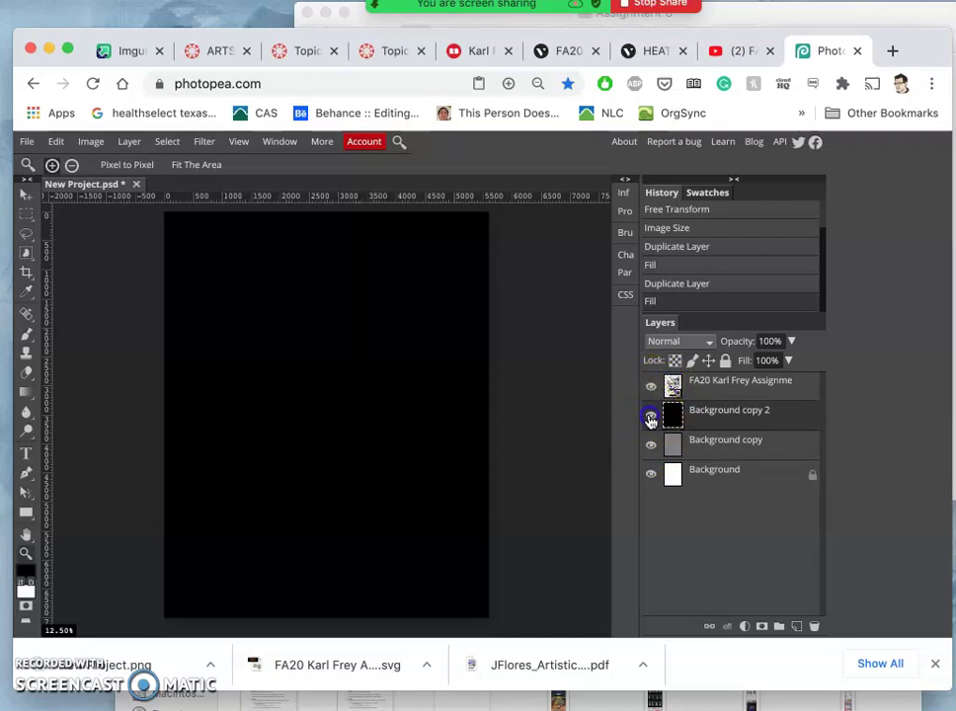
left_click_drag(715, 440, 652, 415)
left_click(651, 417)
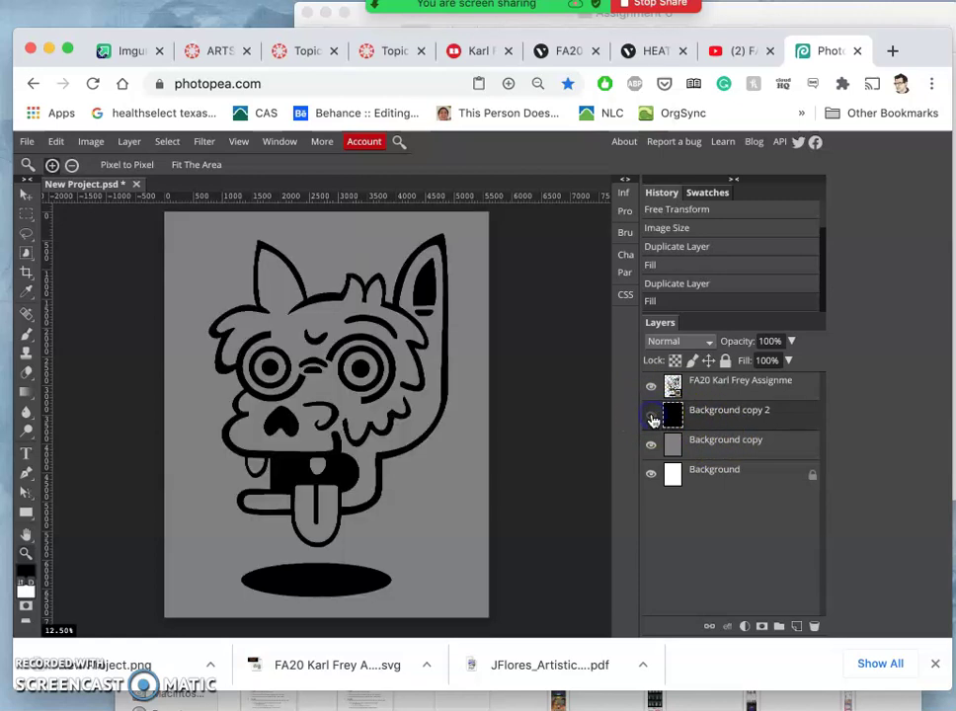
left_click(670, 384)
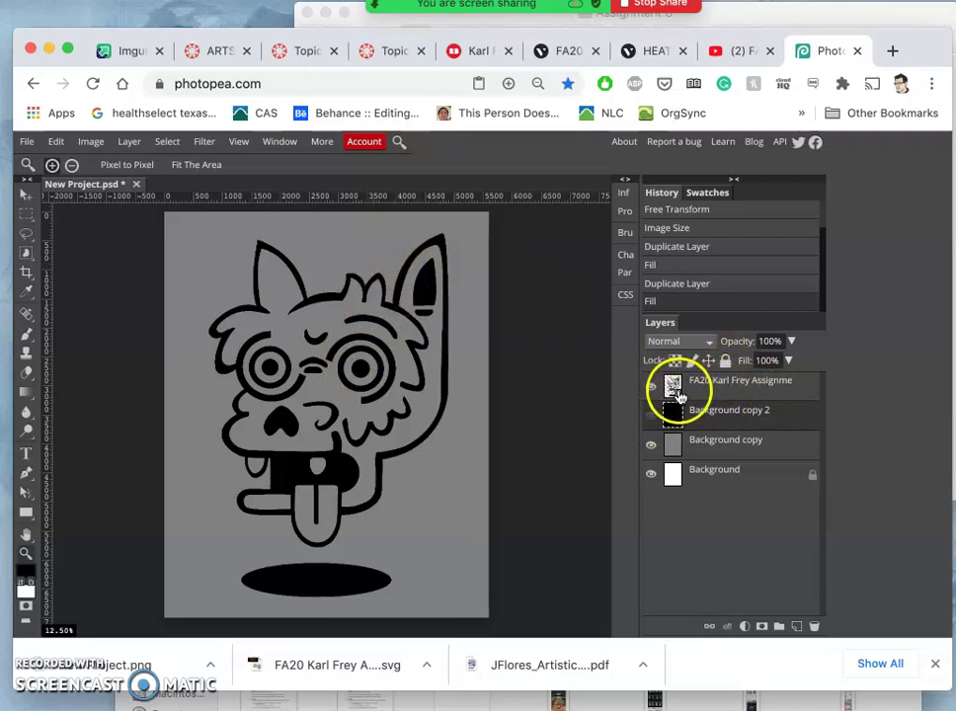
Step: Add an outline Stroke to the logo in Layer Style and start lightening its colour
double_click(802, 397)
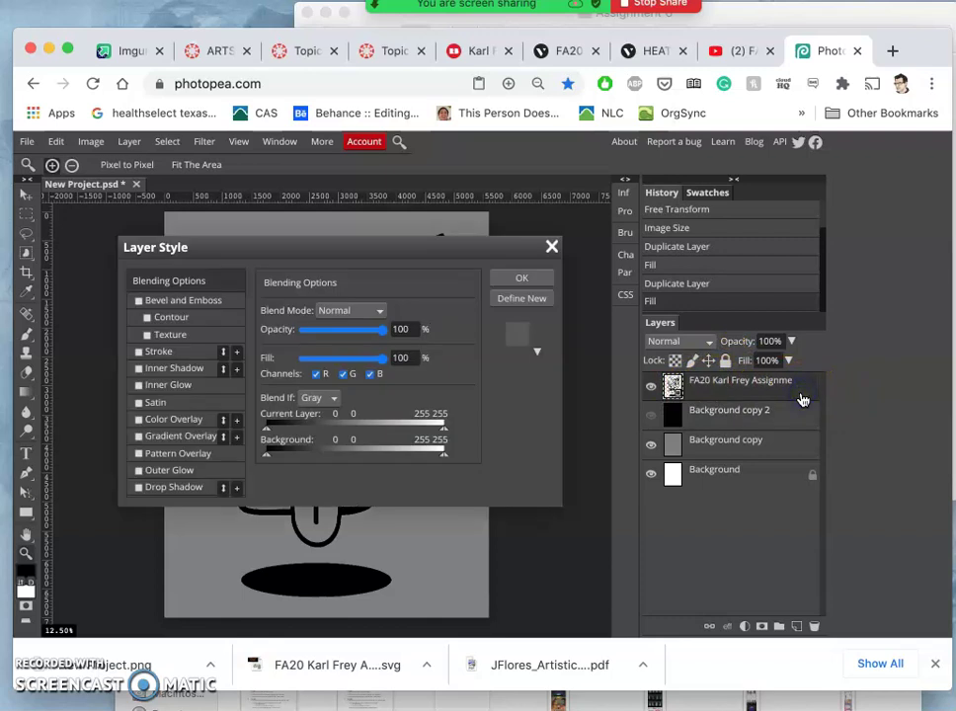
mouse_move(284, 249)
left_mouse_down()
mouse_move(651, 281)
mouse_move(636, 281)
left_mouse_up()
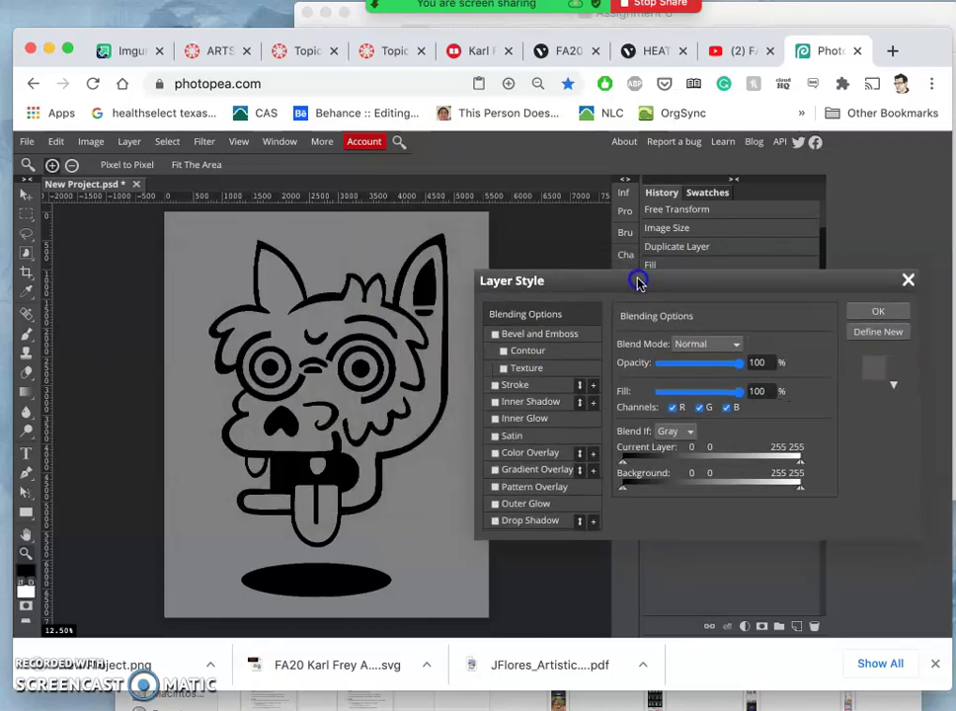
left_click(489, 385)
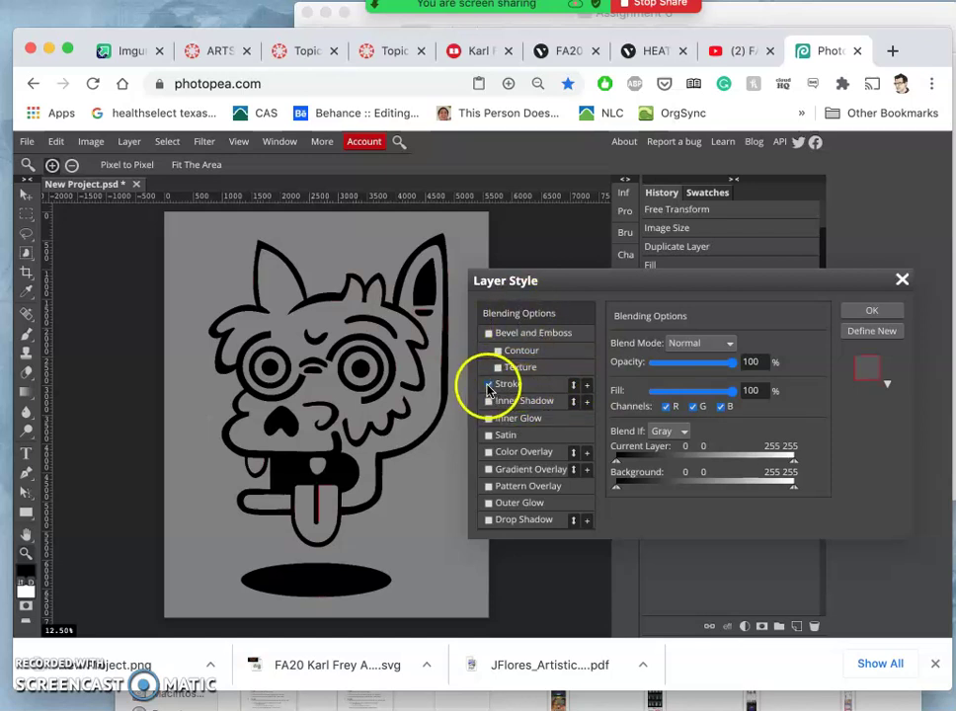
left_click(535, 388)
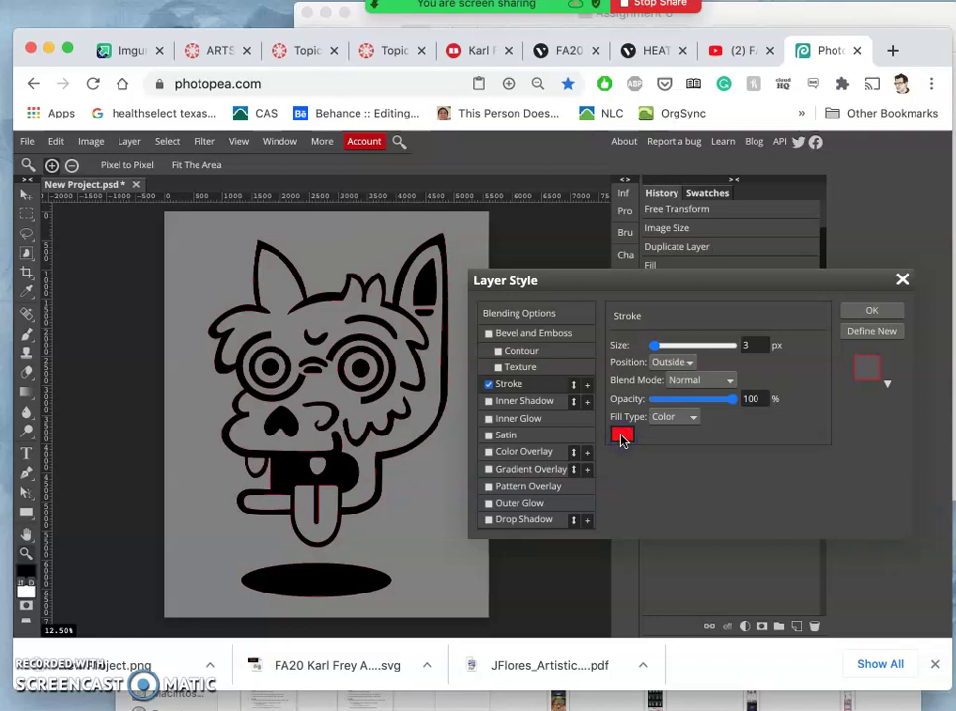
left_click(621, 436)
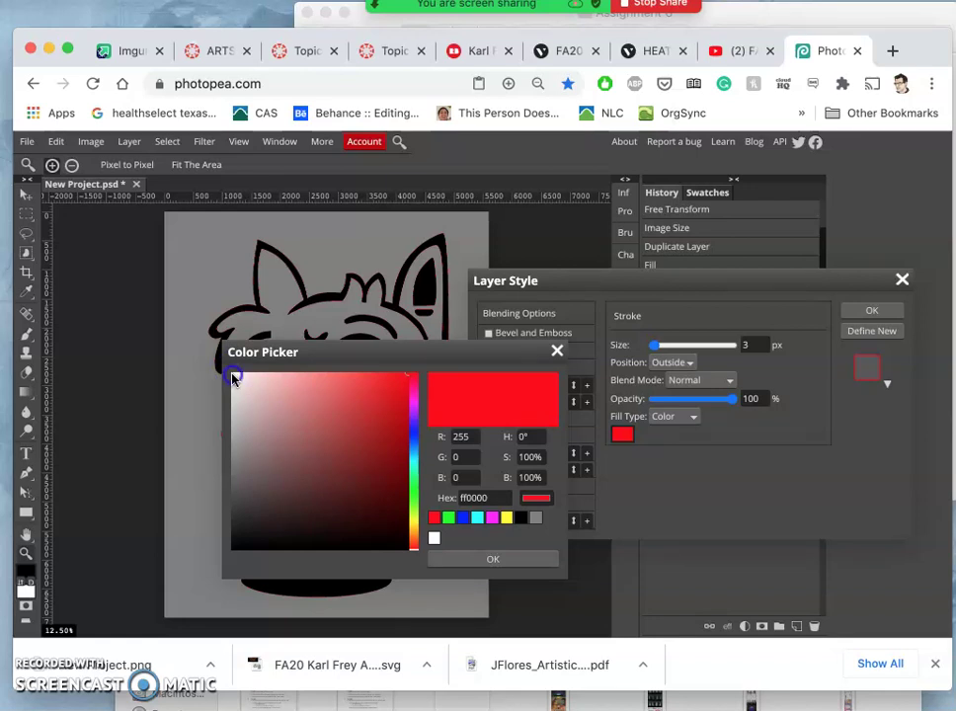
left_click(240, 385)
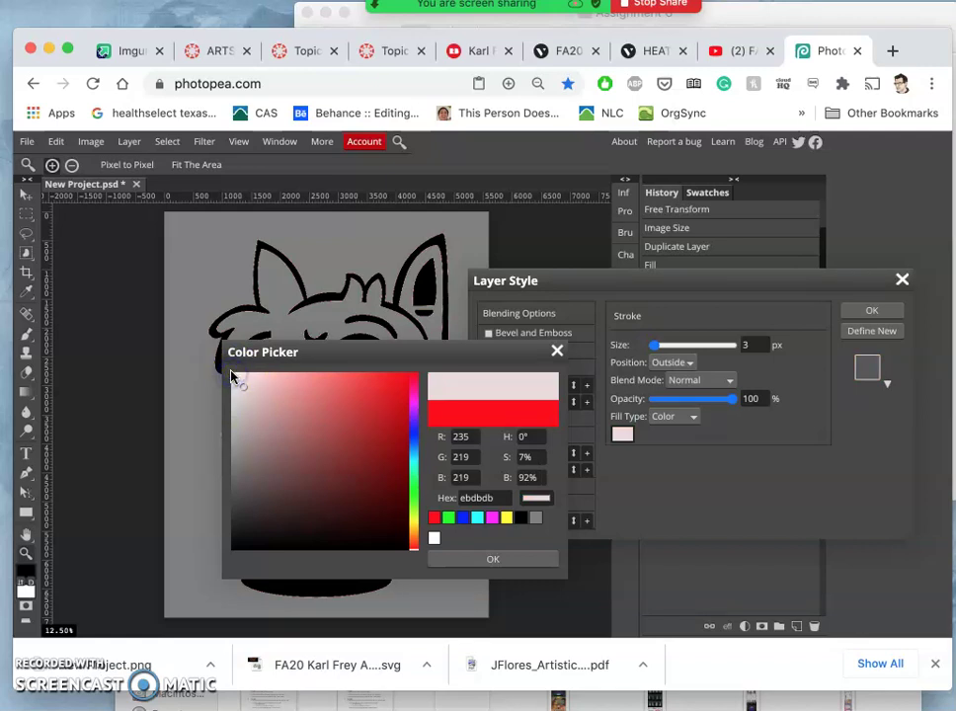
left_click(234, 375)
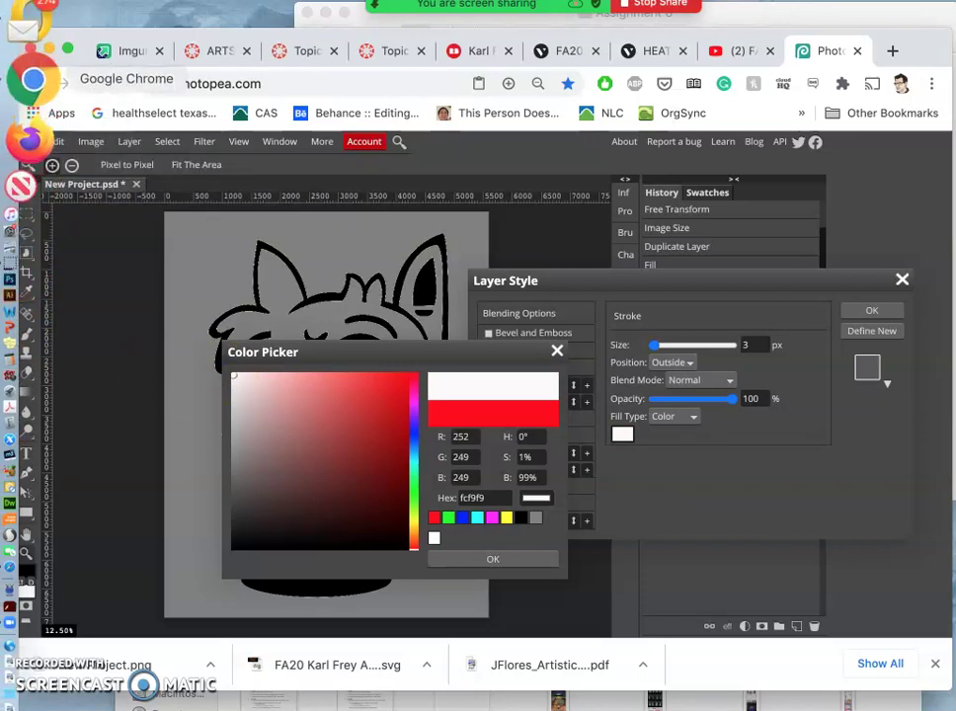
Step: Quit the mail app and Safari, then set the stroke colour to fffefe
left_click(11, 63)
left_click(123, 105)
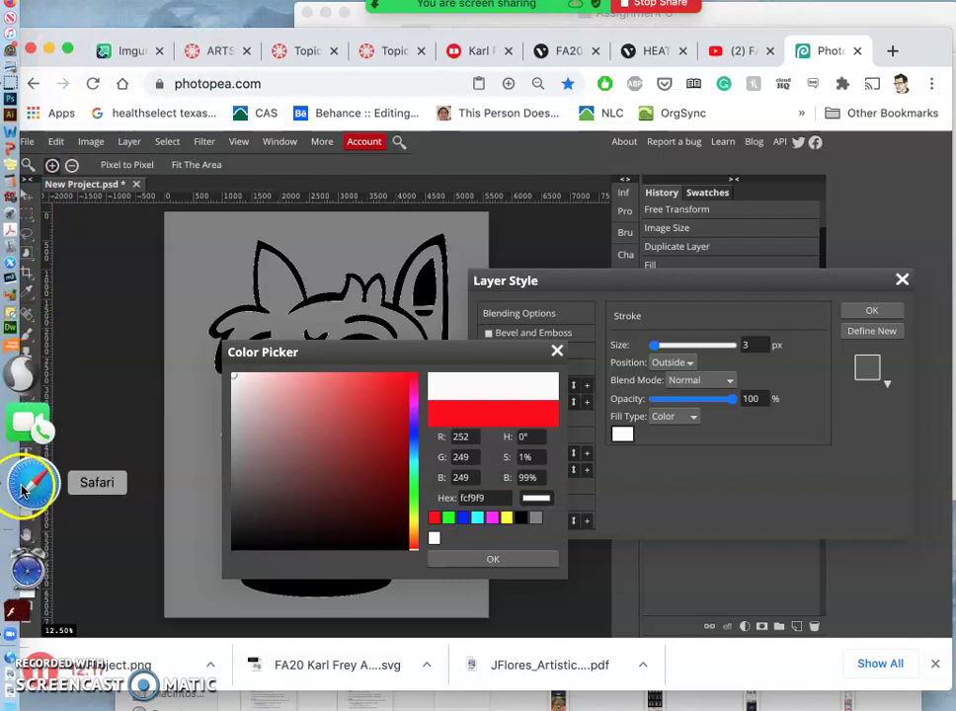
right_click(24, 491)
left_click(93, 494)
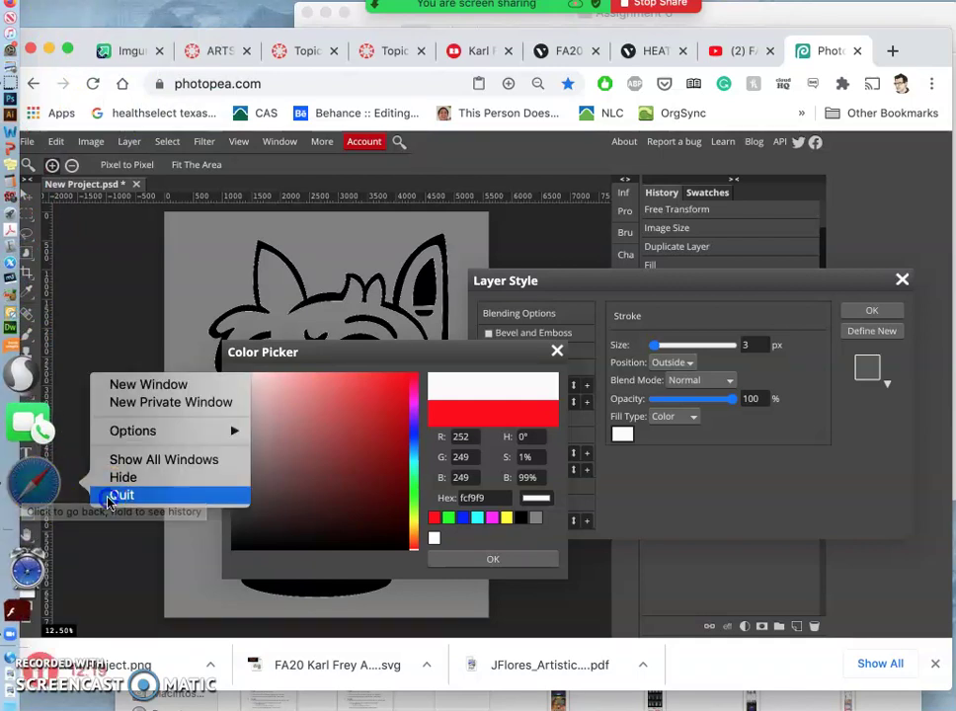
left_click(237, 374)
left_click(472, 560)
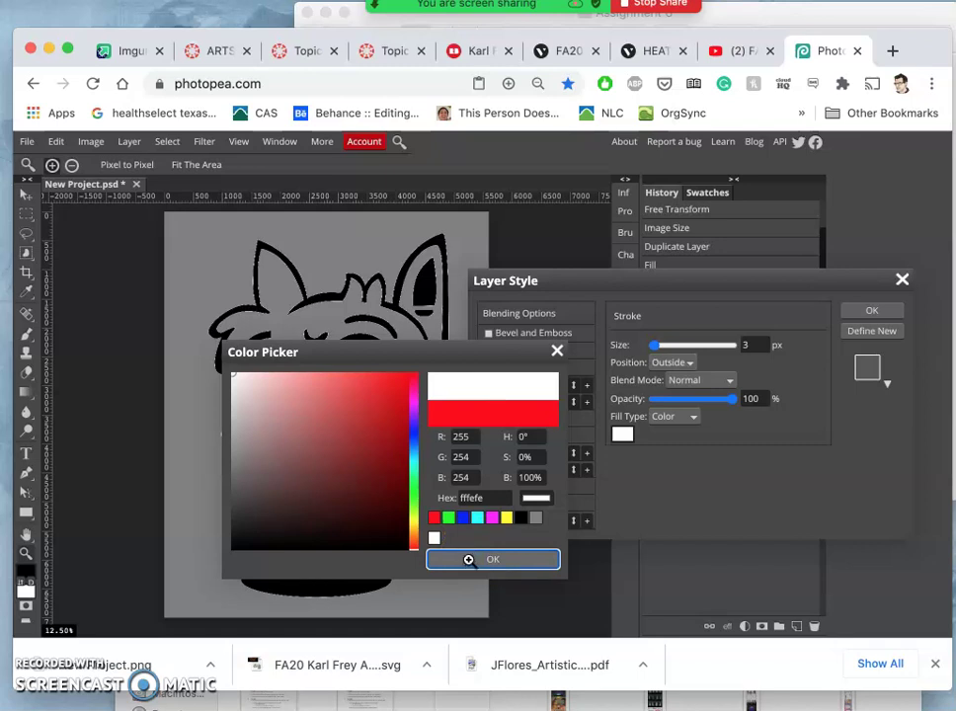
left_click(523, 560)
Step: Keep the stroke Position at Outside and nudge its size slightly larger
scroll(584, 567, "up", 1)
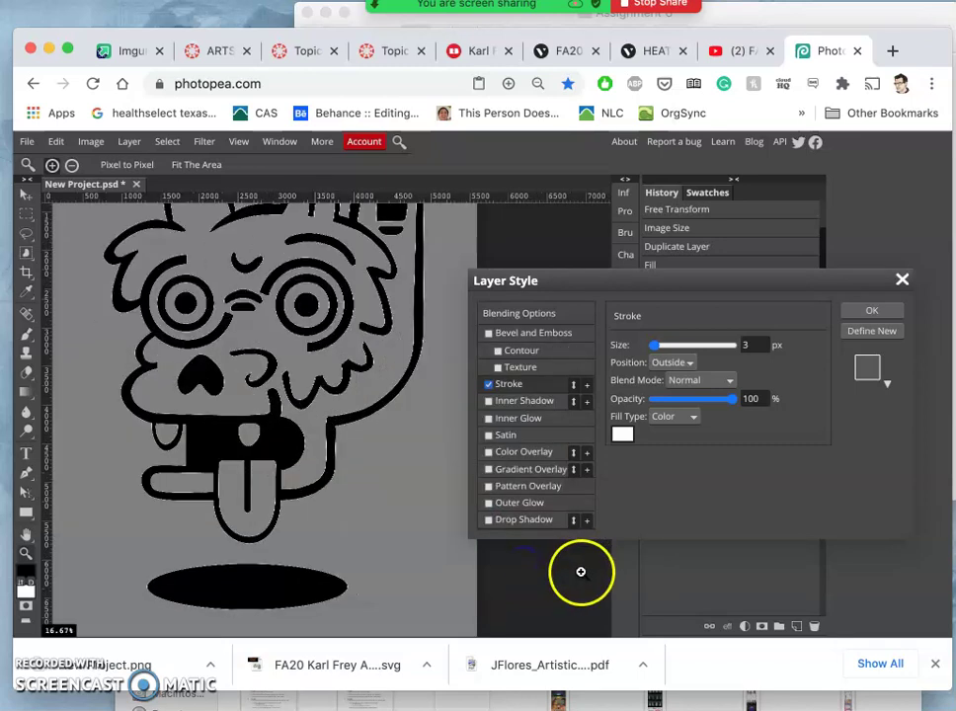
left_click(665, 363)
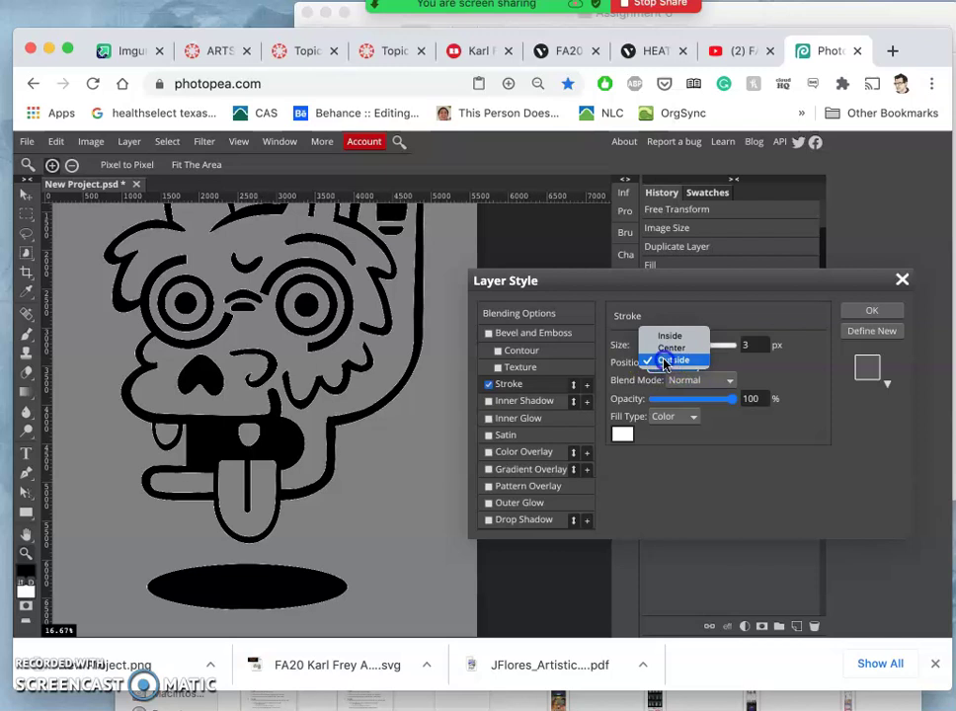
left_click(664, 363)
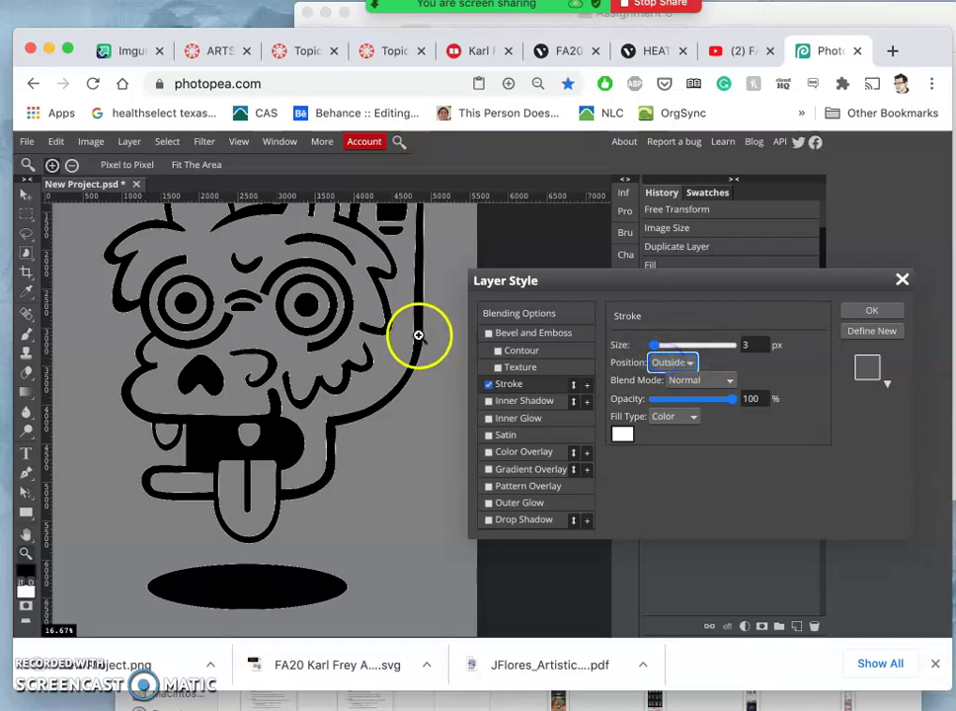
left_click(656, 345)
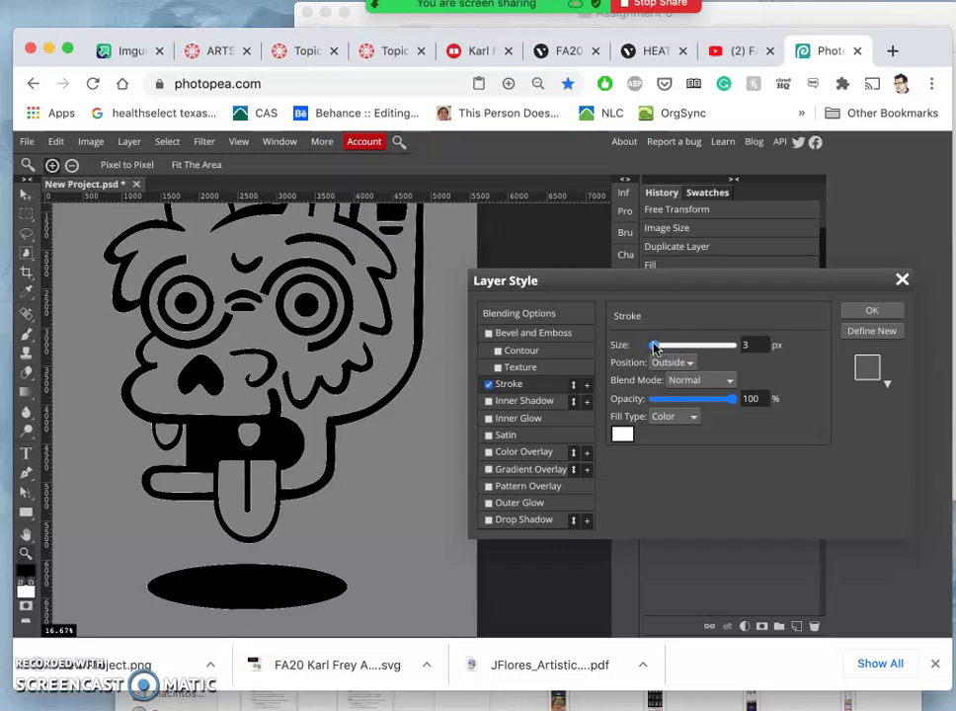
left_click_drag(653, 347, 656, 347)
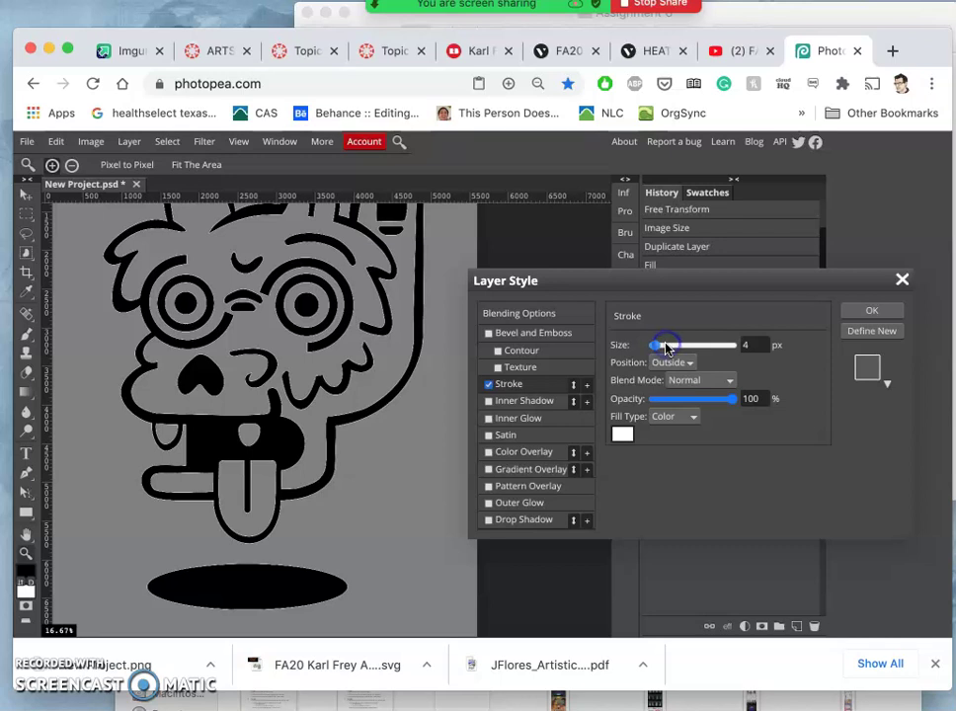
Step: Close the Vectr, YouTube and Redbubble browser tabs
left_click(601, 51)
left_click(600, 52)
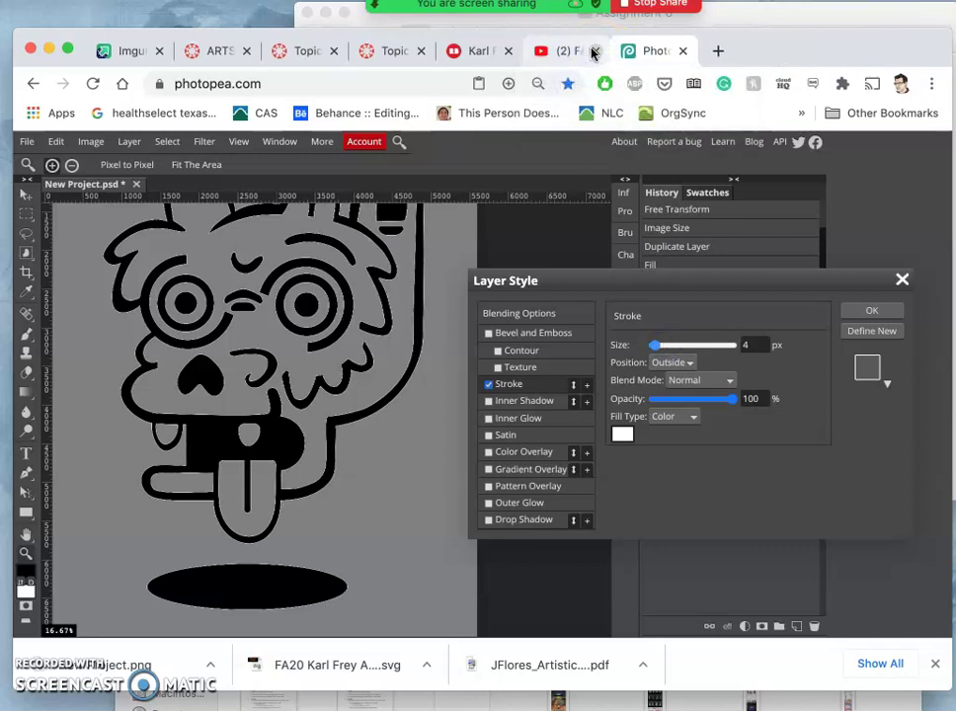
left_click(594, 51)
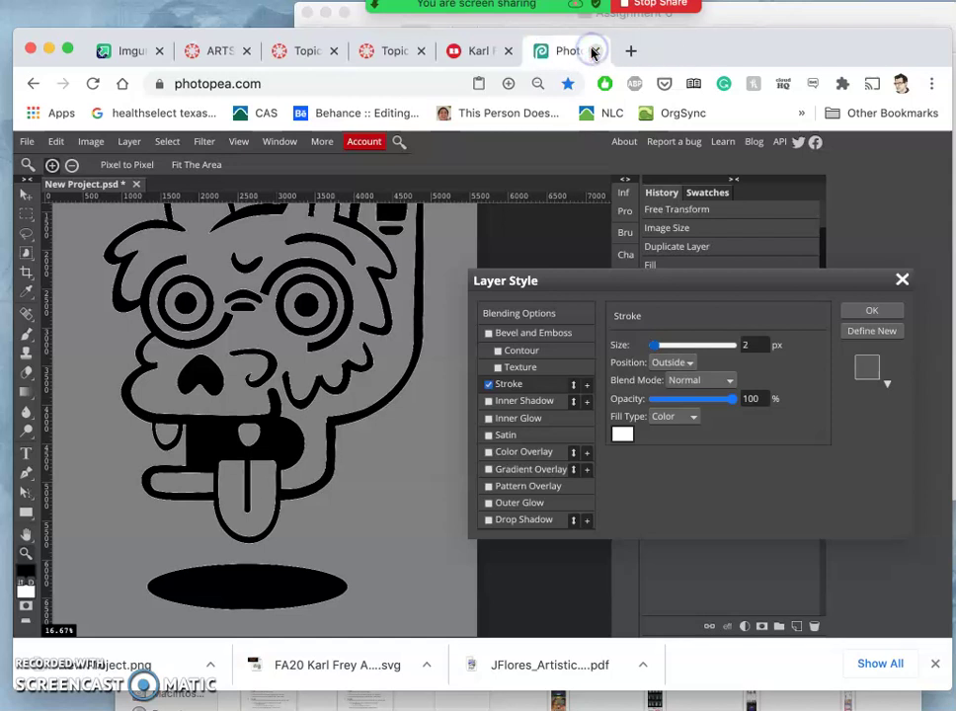
left_click(509, 50)
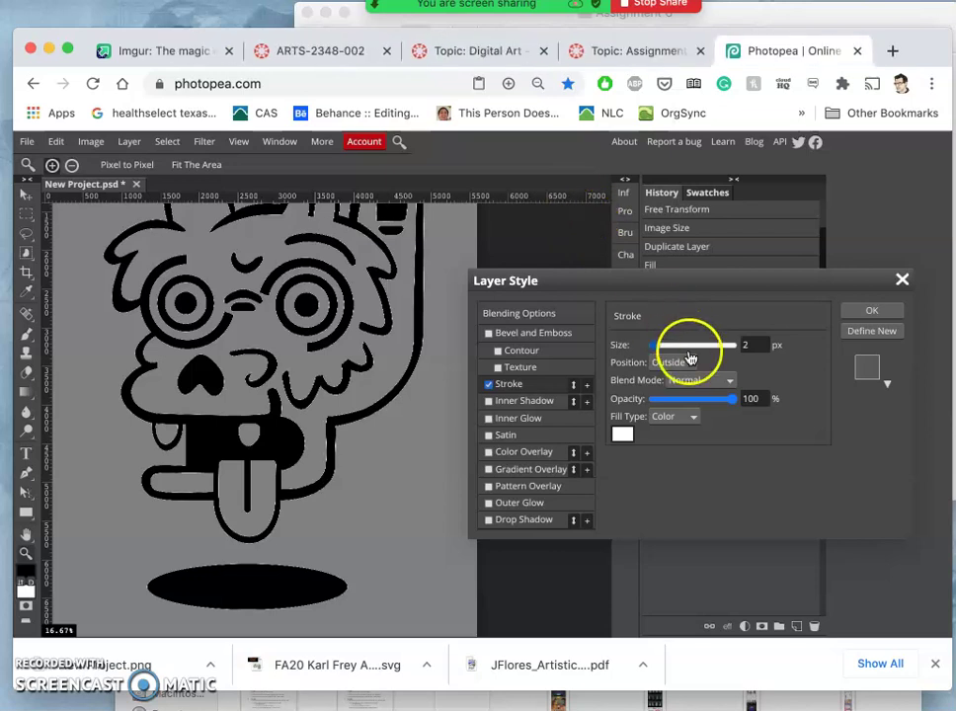
left_click(652, 344)
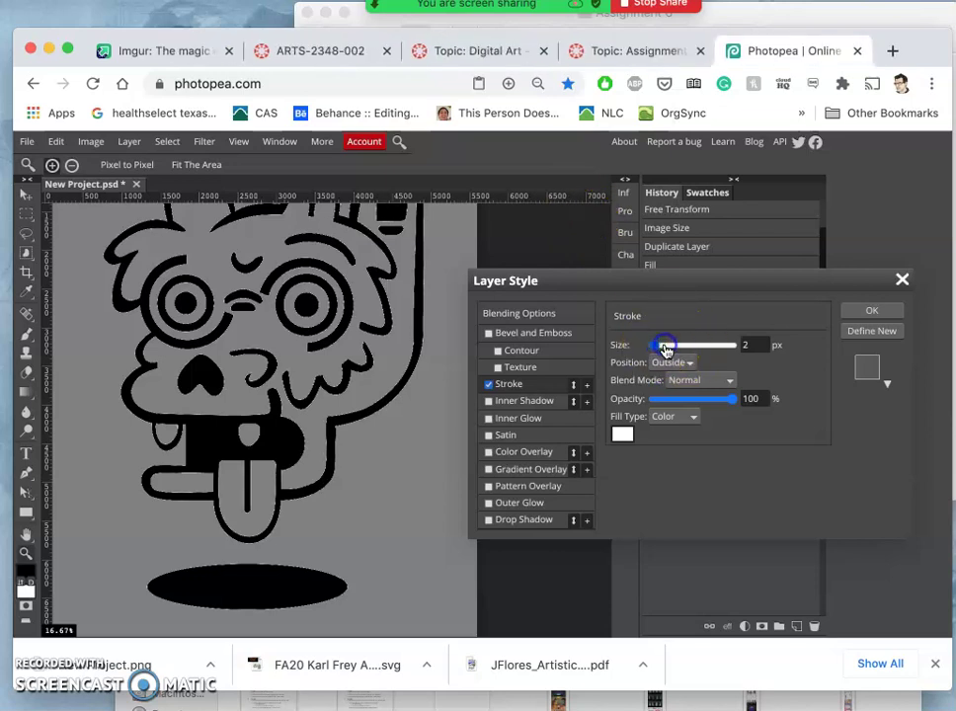
Step: Drag the Stroke Size slider through 28, 85 and 101 px to compare outline widths
left_click_drag(665, 349, 665, 349)
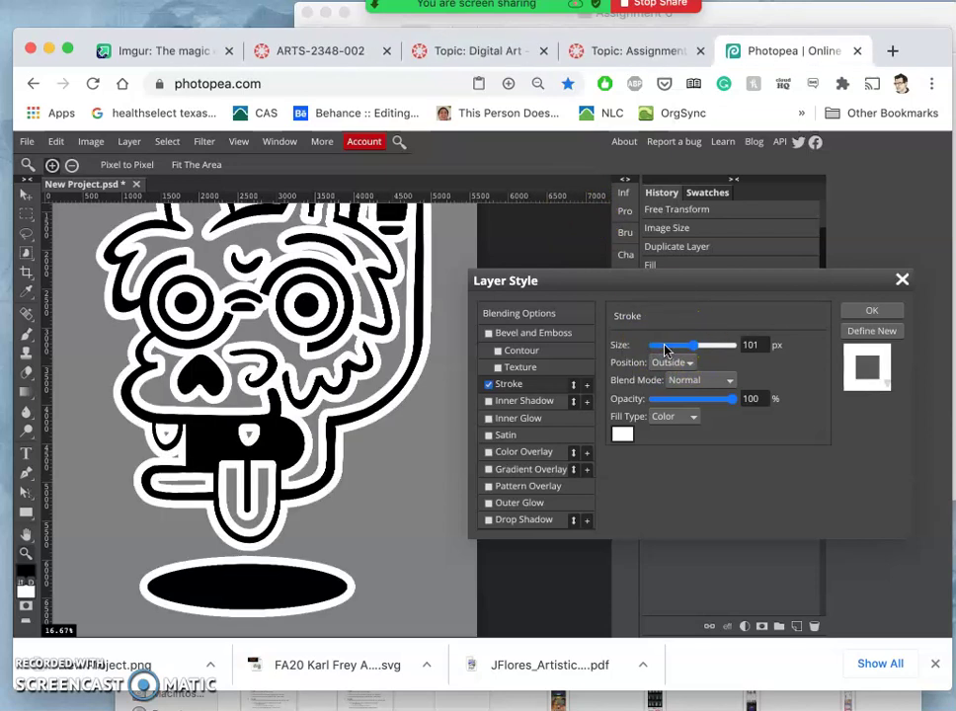
left_click(679, 344)
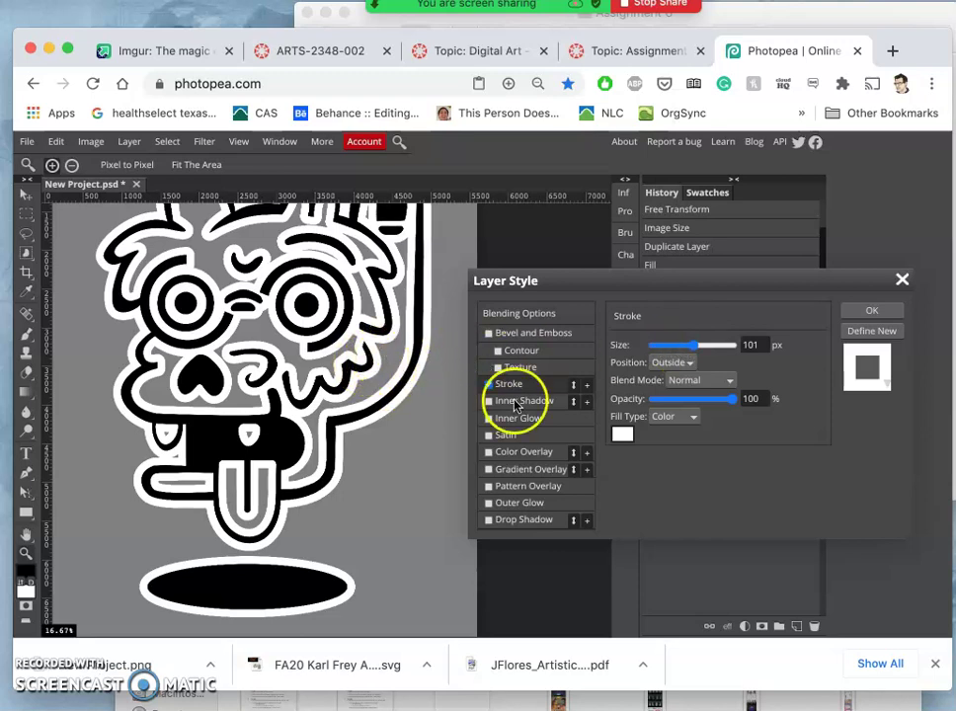
left_click(694, 347)
left_click_drag(694, 350, 684, 351)
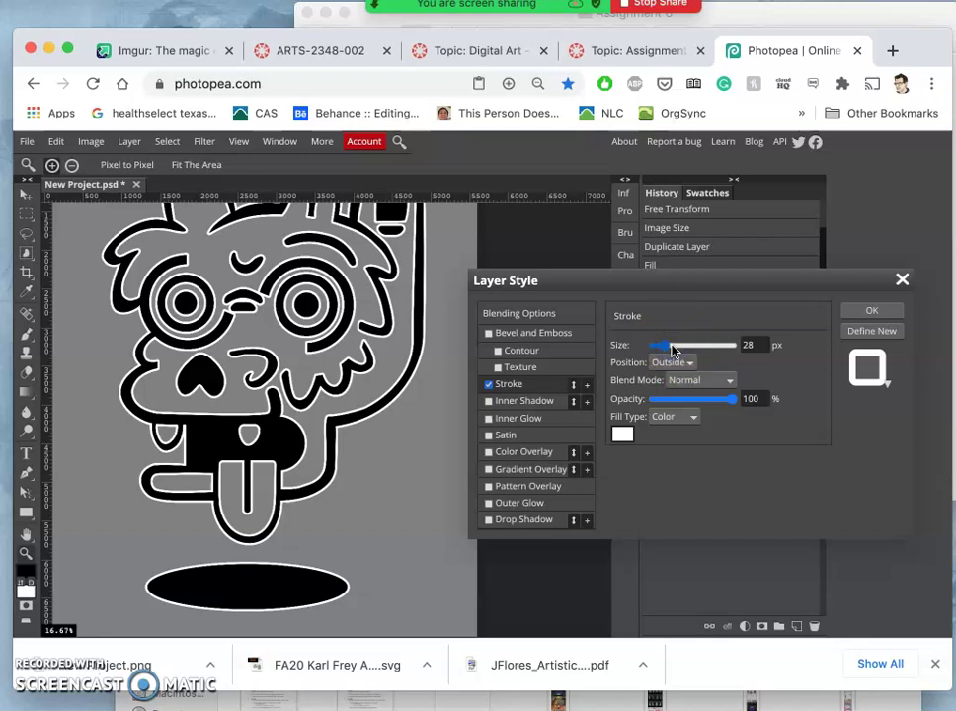
left_click(673, 349)
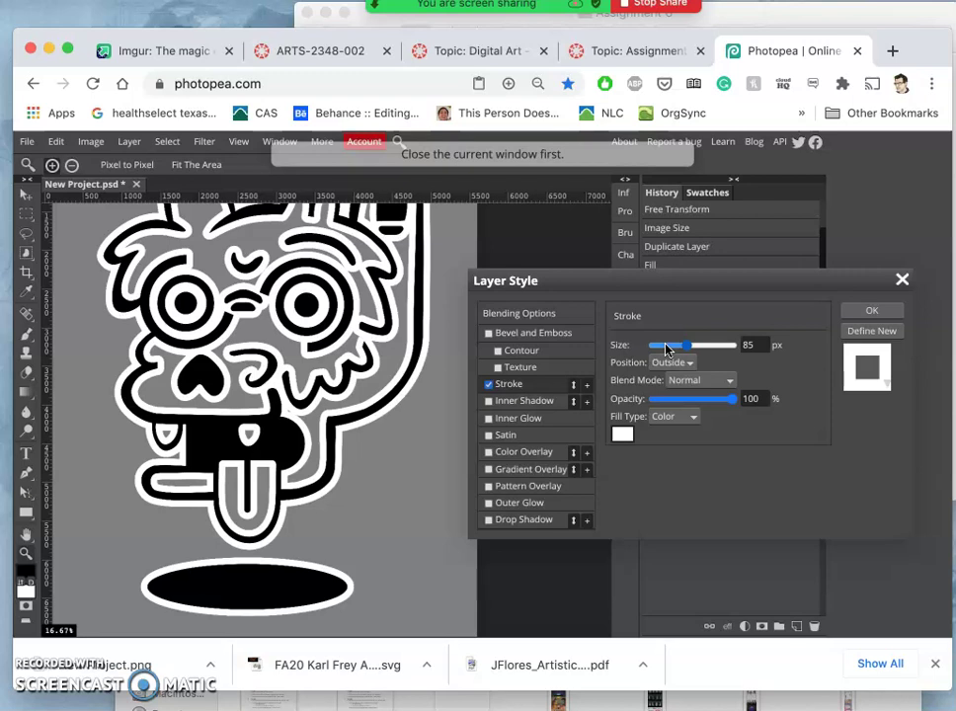
left_click(681, 345)
left_click_drag(682, 348, 675, 350)
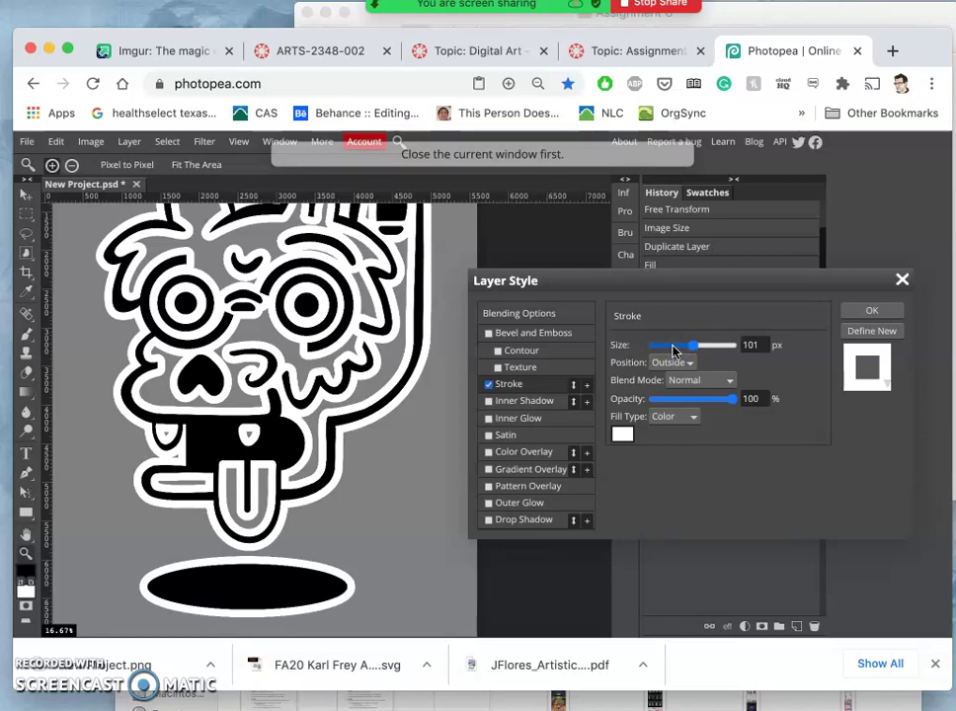
left_click_drag(694, 348, 694, 348)
Step: Set the stroke size to 80 px and apply the Layer Style
left_click(752, 345)
mouse_move(742, 178)
left_mouse_down()
mouse_move(758, 171)
mouse_move(665, 292)
mouse_move(712, 348)
left_mouse_up()
left_click(756, 343)
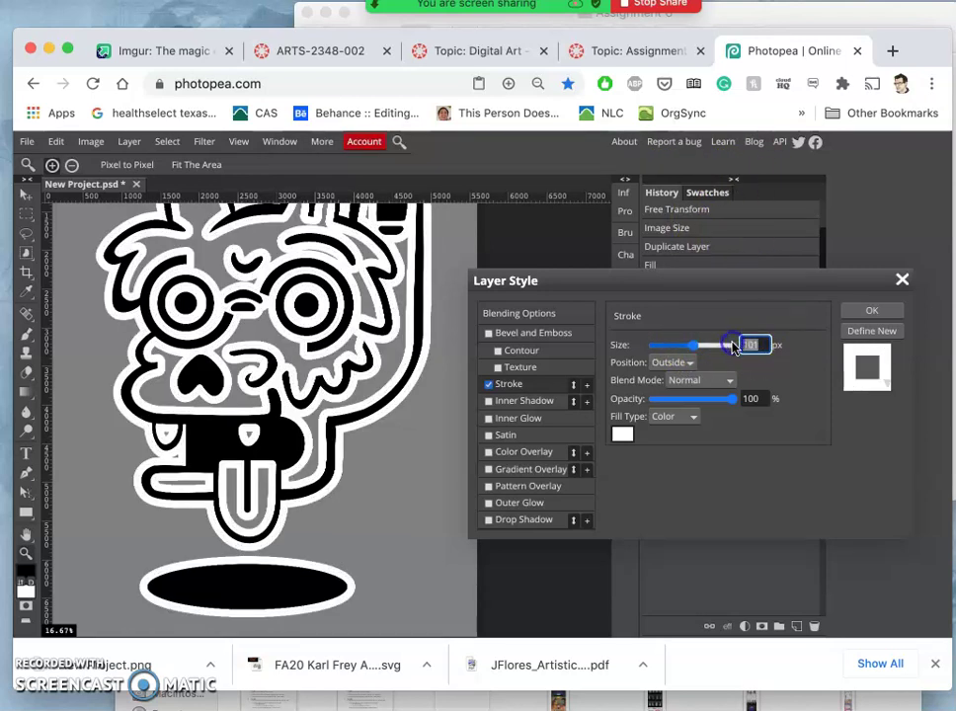
type("33")
left_click(759, 344)
left_click(781, 369)
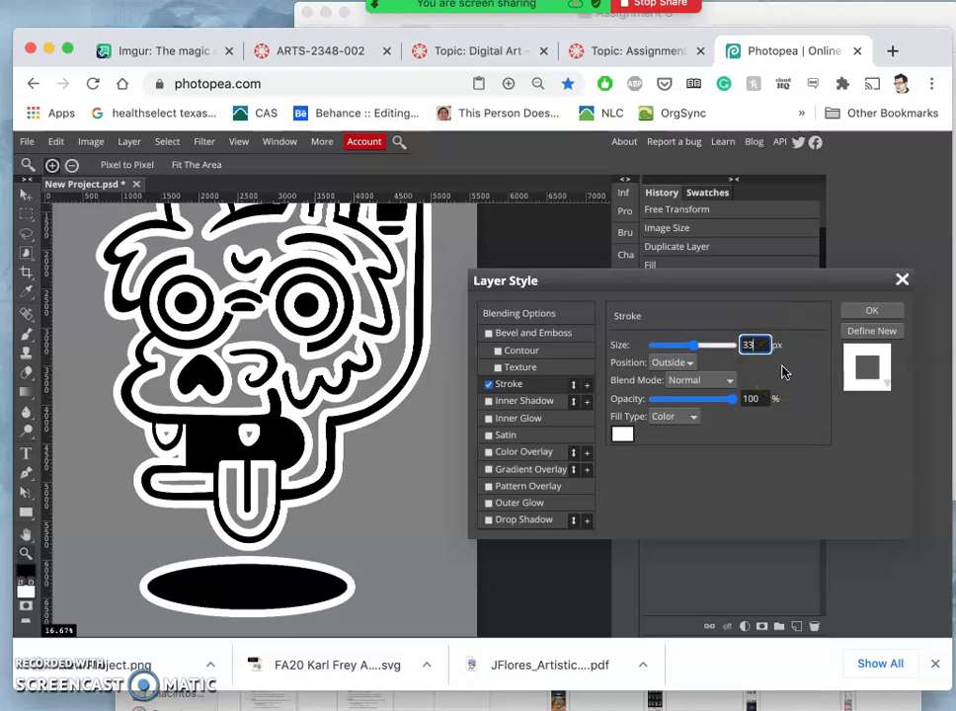
left_click_drag(776, 375, 366, 426)
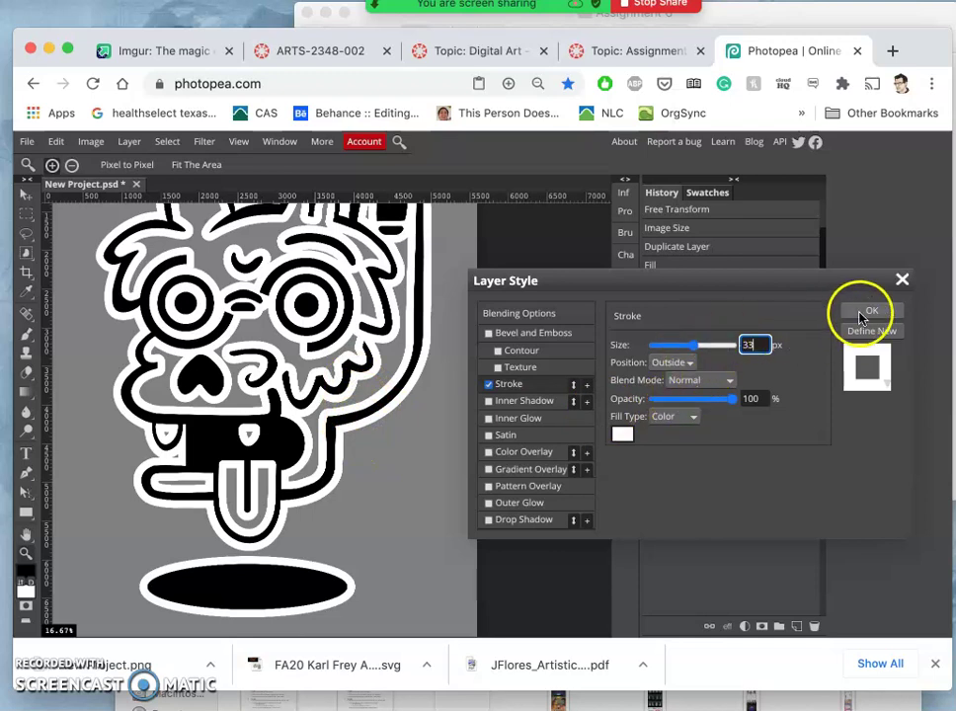
left_click_drag(691, 347, 689, 345)
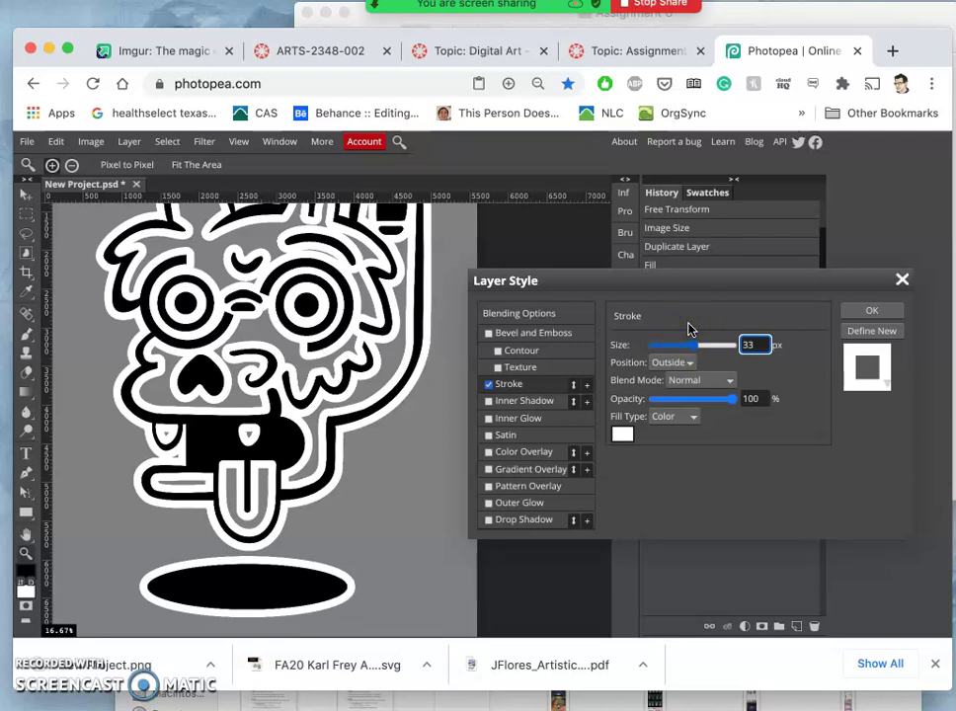
double_click(754, 343)
left_click(754, 346)
left_click(856, 309)
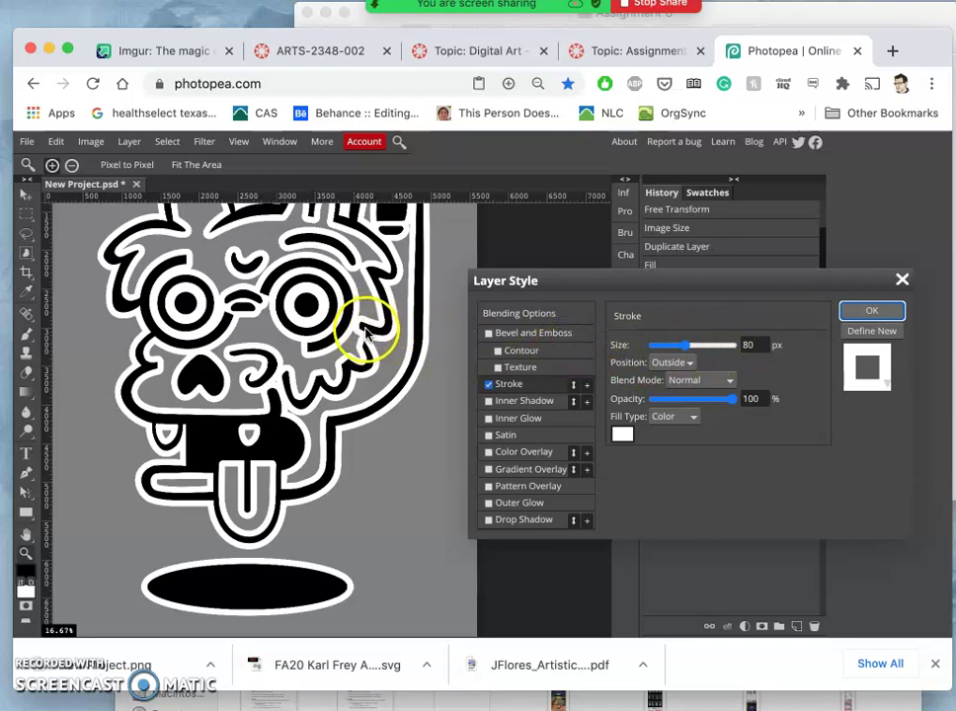
key("Return")
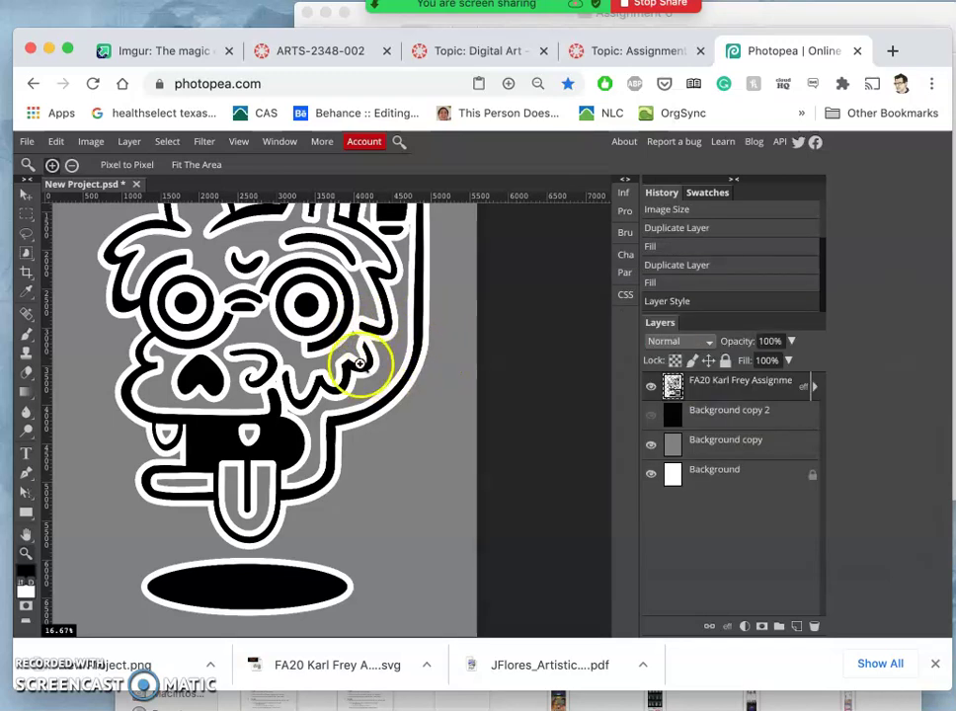
Step: Reduce the logo layer's white outside stroke size to 33 px in Layer Style
key("super+minus")
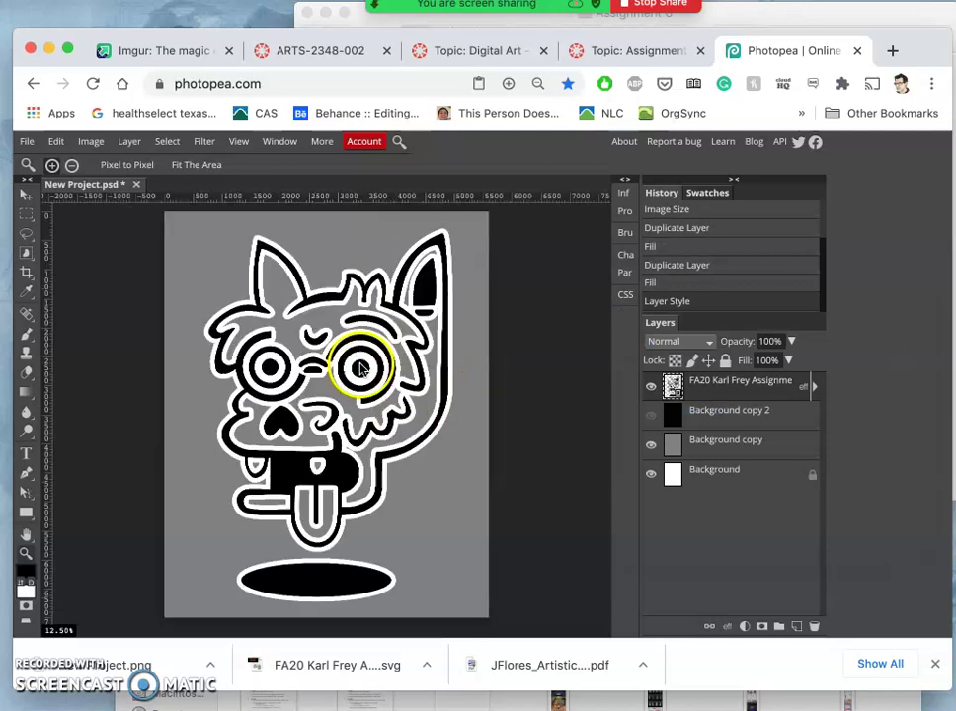
double_click(783, 393)
double_click(793, 388)
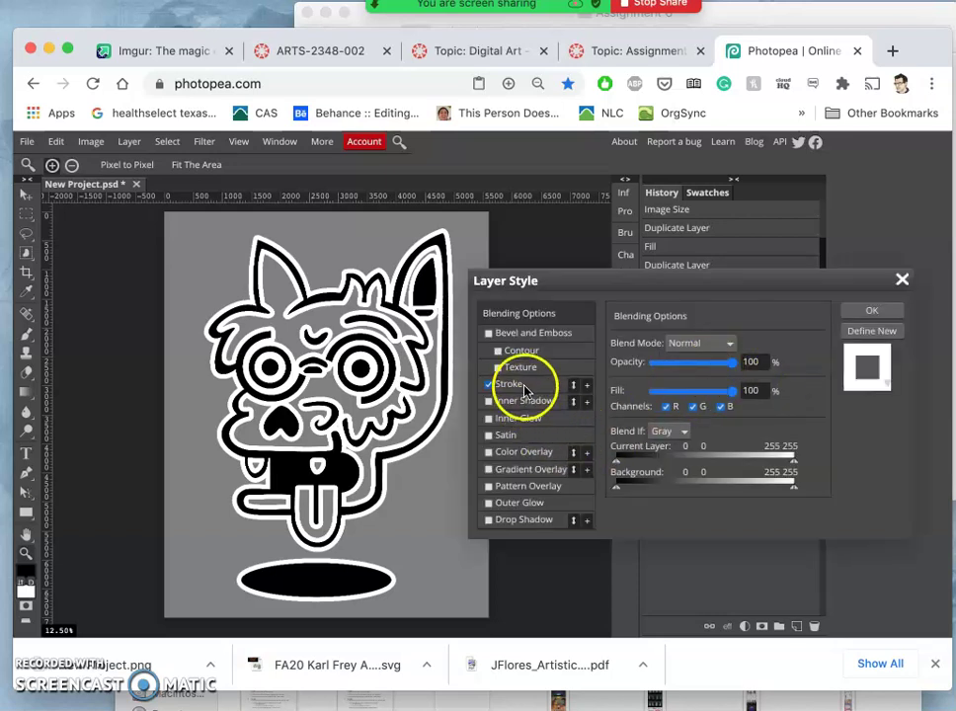
left_click(520, 385)
left_click(749, 344)
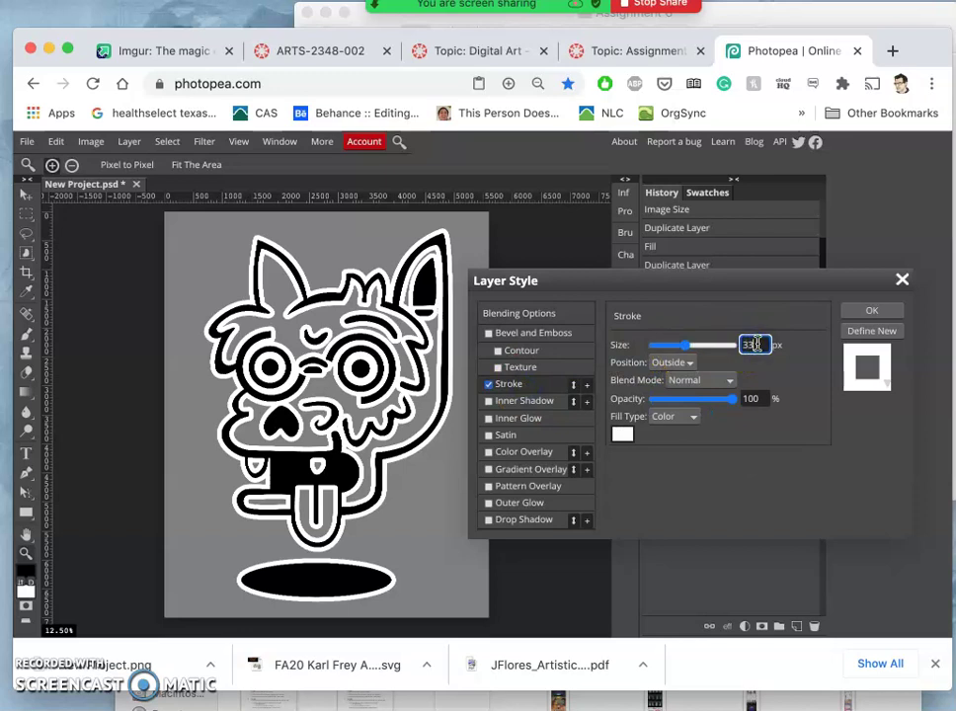
left_click_drag(756, 345, 694, 346)
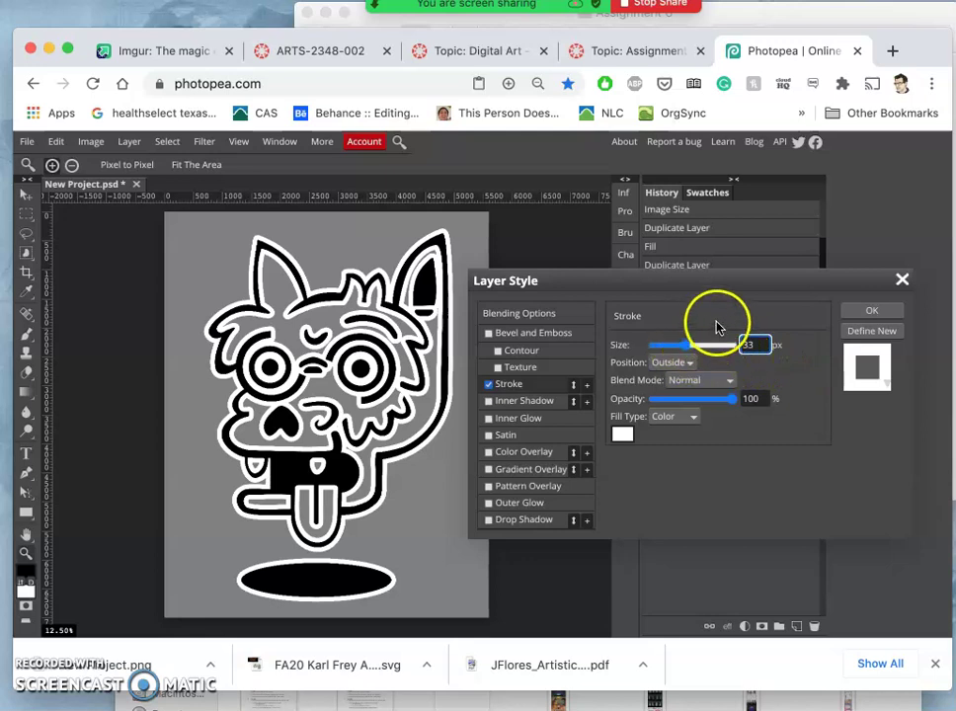
left_click(865, 312)
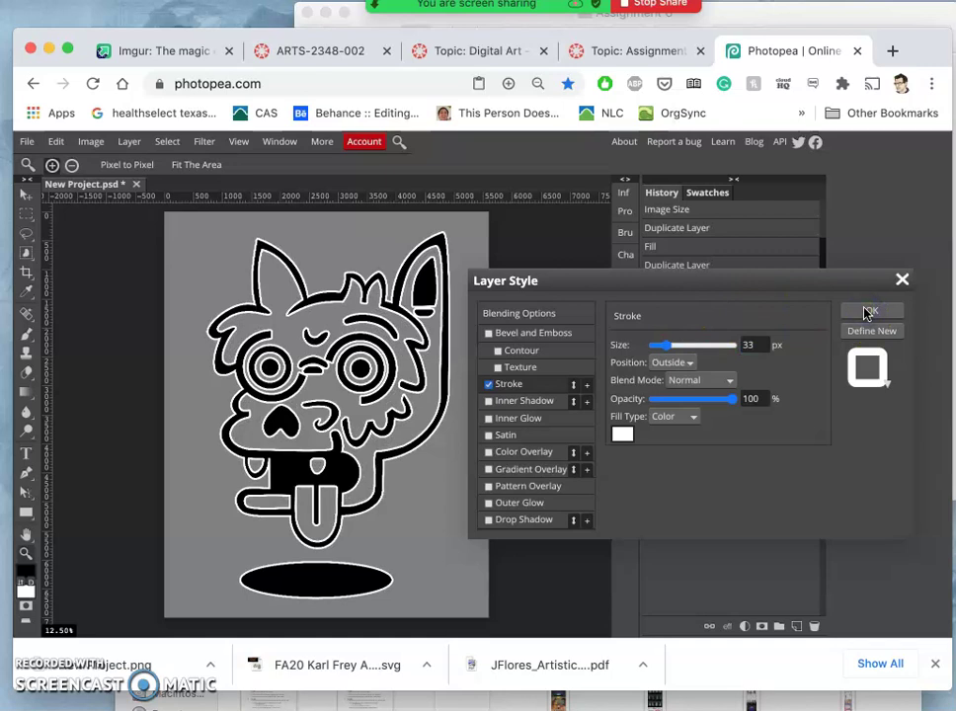
left_click(873, 312)
Step: Close Layer Style and make the black Background copy 2 layer visible behind the logo
left_click(873, 312)
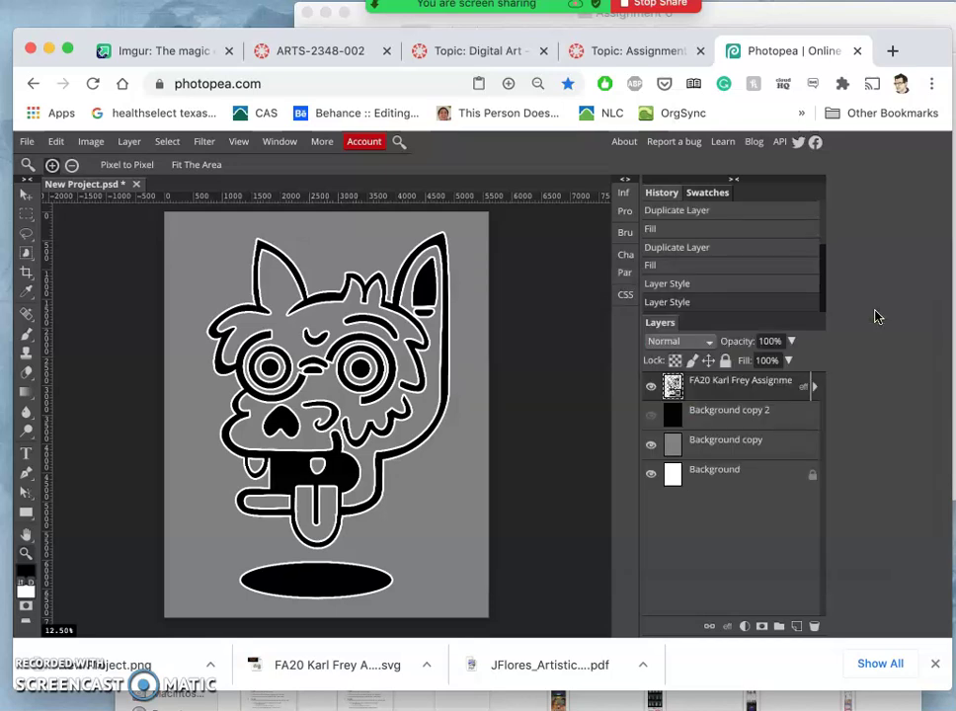
left_click(649, 415)
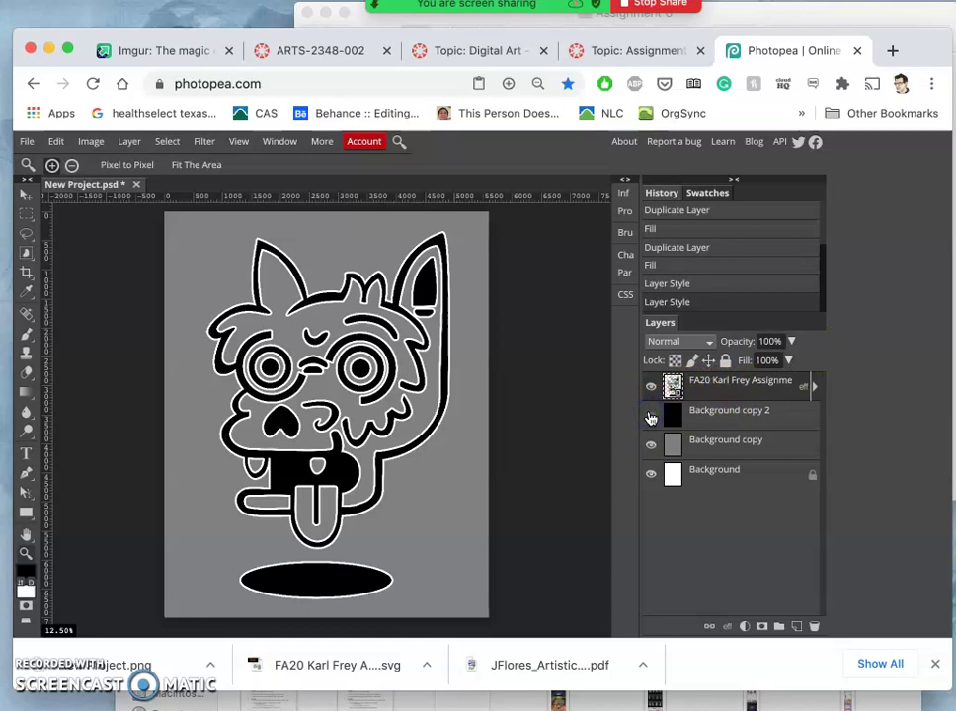
left_click(679, 417)
left_click(658, 420)
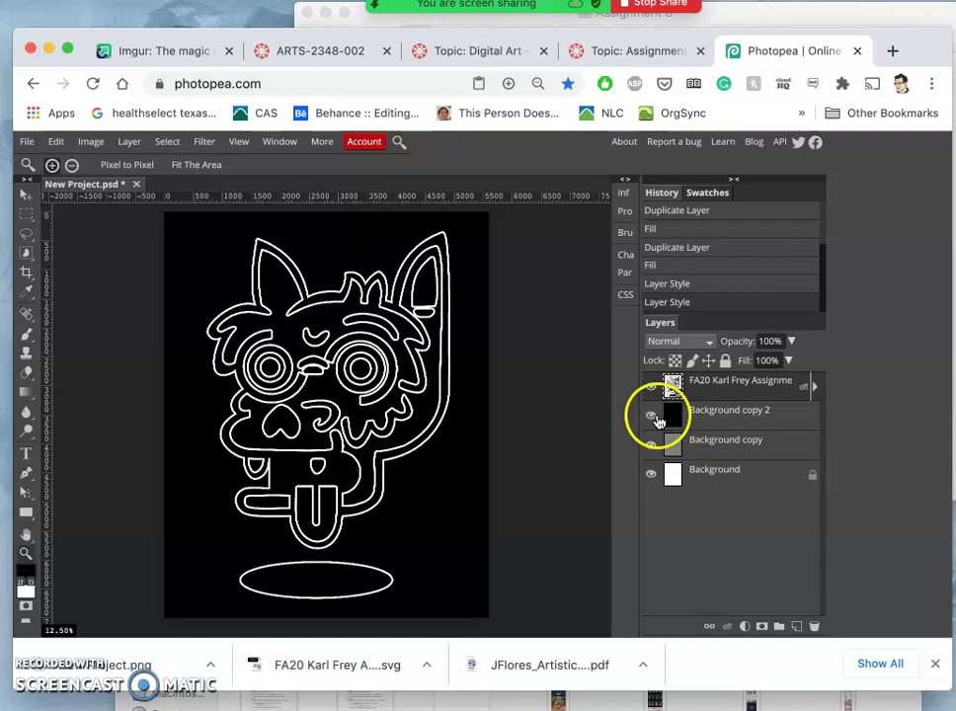